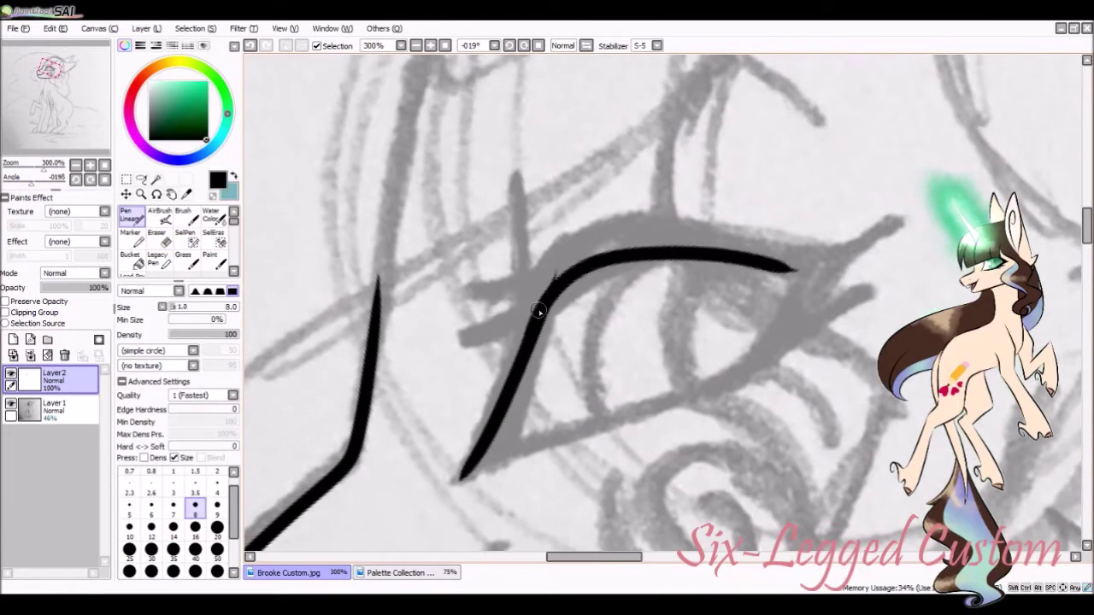
# - Ink the eye outline over the sketch, tracing the lower lid and a thicker upper lid ending in a pointed outer corner
pyautogui.moveTo(466, 474)
pyautogui.mouseDown()
pyautogui.moveTo(855, 248)
pyautogui.moveTo(811, 318)
pyautogui.mouseUp()
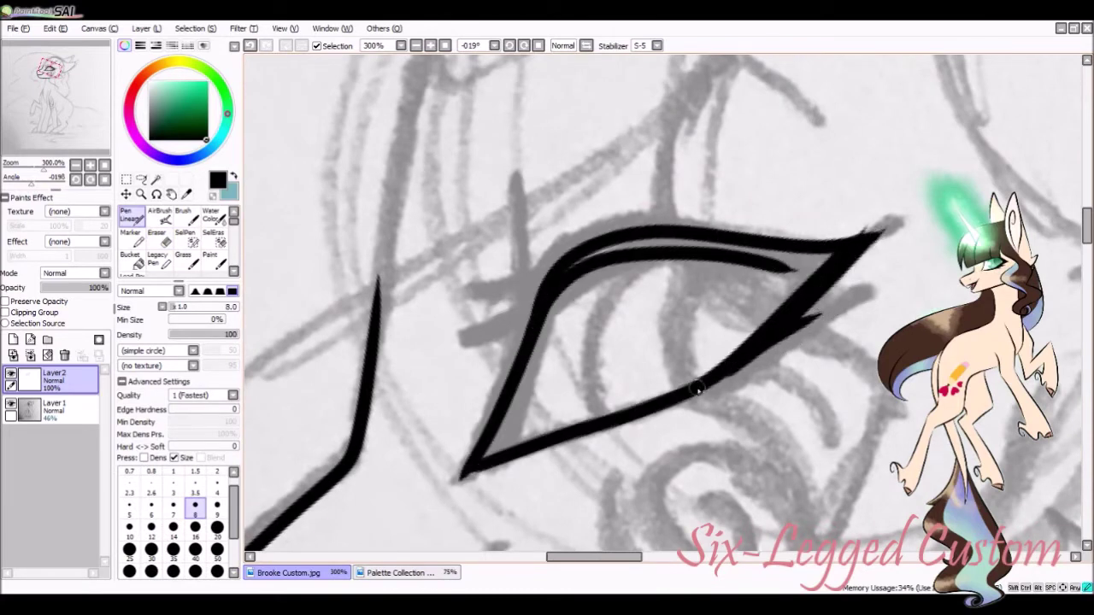
pyautogui.press('e')
pyautogui.press('n')
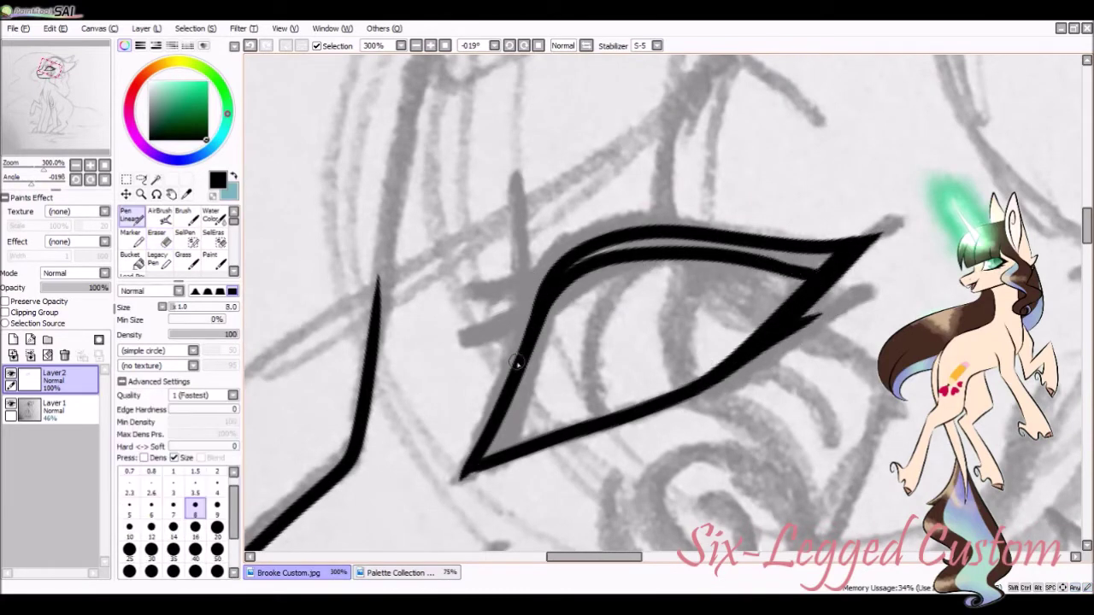
pyautogui.moveTo(509, 376); pyautogui.dragTo(886, 224)
# - Add three short lashes and a thin crease line at the eye's inner side, and thicken the inner corner
pyautogui.moveTo(526, 271); pyautogui.dragTo(477, 282)
pyautogui.moveTo(523, 289); pyautogui.dragTo(475, 305)
pyautogui.moveTo(523, 305); pyautogui.dragTo(485, 323)
pyautogui.moveTo(539, 257); pyautogui.dragTo(538, 191)
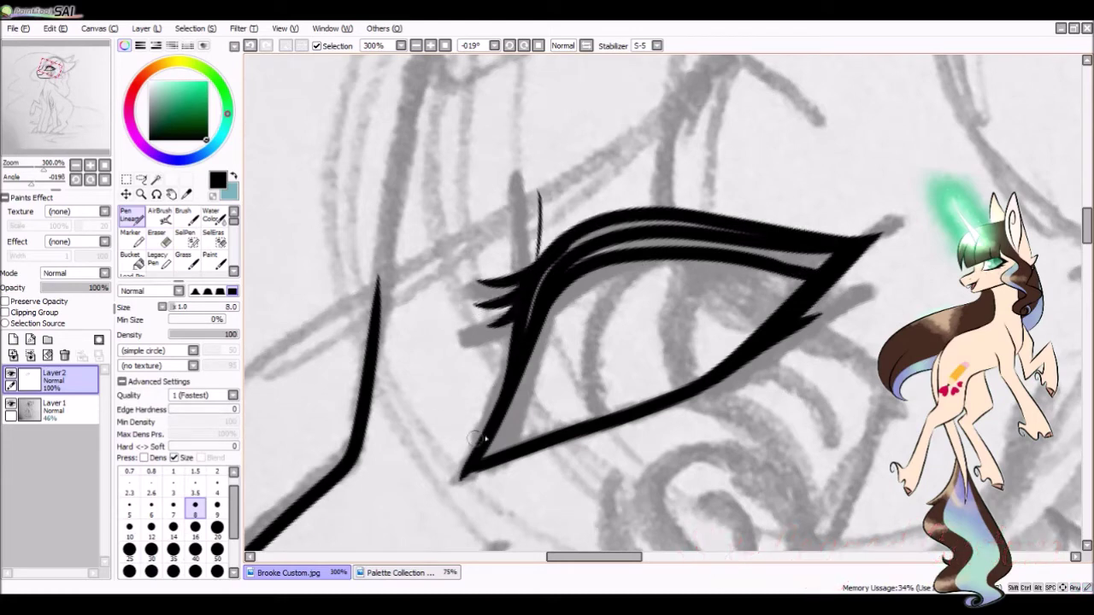
pyautogui.moveTo(496, 459); pyautogui.dragTo(539, 330)
# - Fill the gaps in the upper eyelid with black while the sketch layer is hidden, and show the sketch again
pyautogui.press('e')
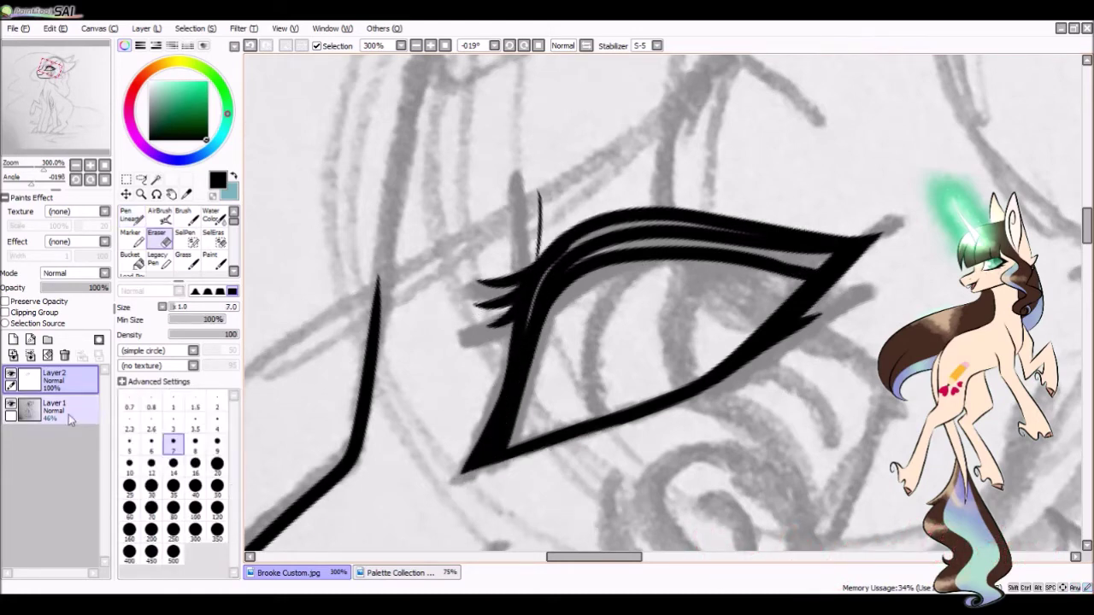
pyautogui.click(10, 403)
pyautogui.click(130, 255)
pyautogui.click(795, 259)
pyautogui.click(651, 245)
pyautogui.press('n')
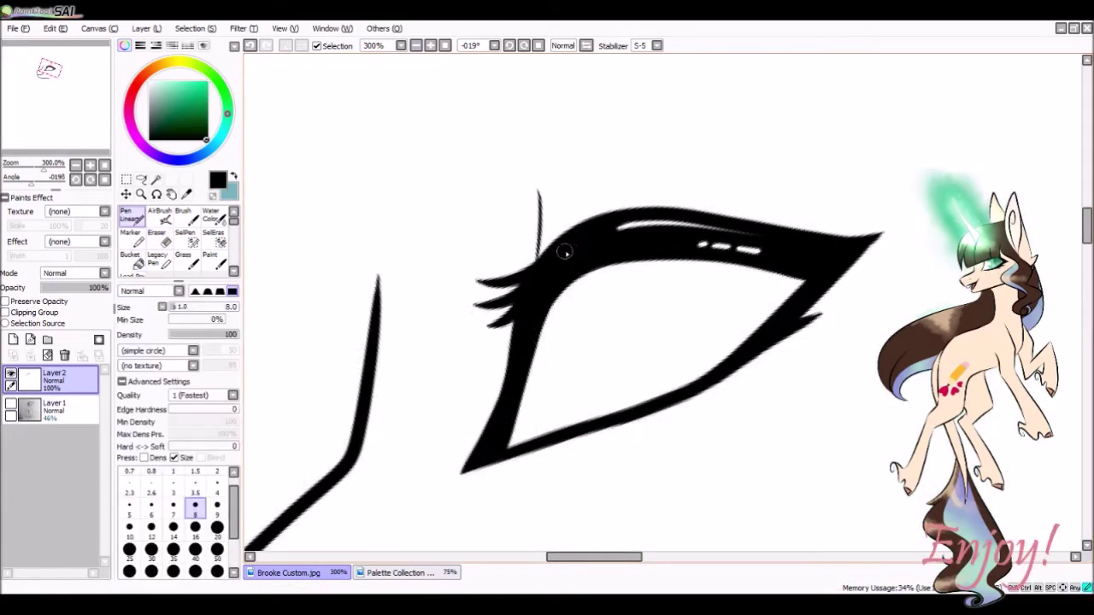
pyautogui.click(10, 402)
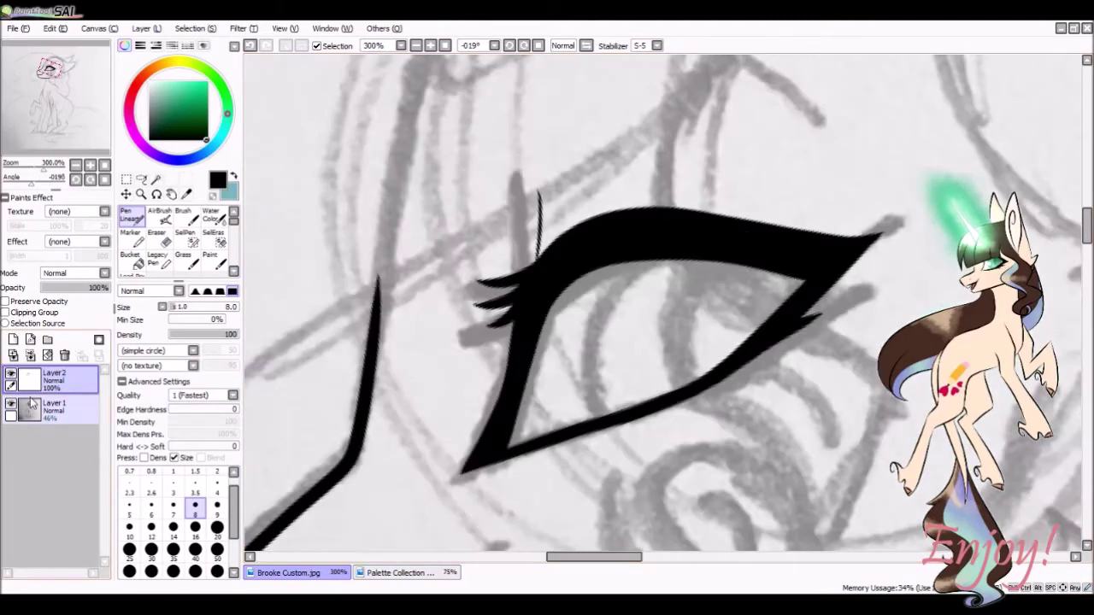
# - Ink the front line of the neck running down from the jaw
pyautogui.scroll(-2, 676, 271)
pyautogui.moveTo(530, 350)
pyautogui.mouseDown()
pyautogui.moveTo(750, 218)
pyautogui.moveTo(778, 440)
pyautogui.mouseUp()
pyautogui.moveTo(506, 357); pyautogui.dragTo(608, 246)
pyautogui.moveTo(68, 72); pyautogui.dragTo(53, 78)
pyautogui.moveTo(26, 177); pyautogui.dragTo(41, 177)
pyautogui.moveTo(530, 129); pyautogui.dragTo(547, 359)
pyautogui.hotkey('ctrl', 'z')
pyautogui.moveTo(541, 125)
pyautogui.mouseDown()
pyautogui.moveTo(541, 382)
pyautogui.moveTo(501, 205)
pyautogui.mouseUp()
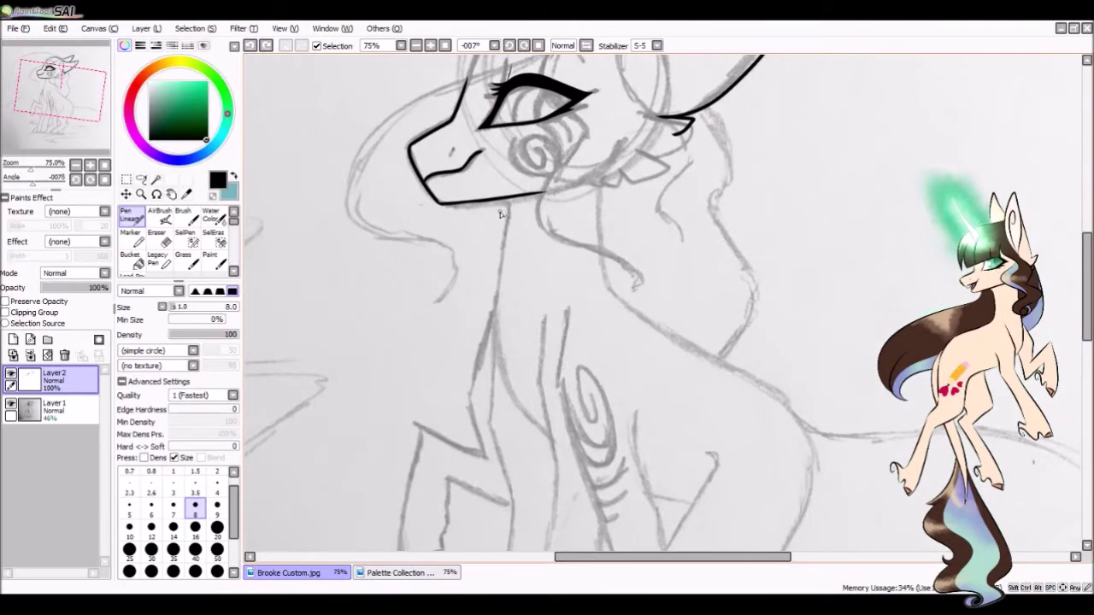
# - Ink the chest curve, both long sides of the near foreleg, and the ground line beneath its hoof
pyautogui.moveTo(499, 369); pyautogui.dragTo(534, 427)
pyautogui.moveTo(534, 427)
pyautogui.mouseDown()
pyautogui.moveTo(517, 171)
pyautogui.moveTo(542, 391)
pyautogui.moveTo(567, 174)
pyautogui.moveTo(547, 489)
pyautogui.mouseUp()
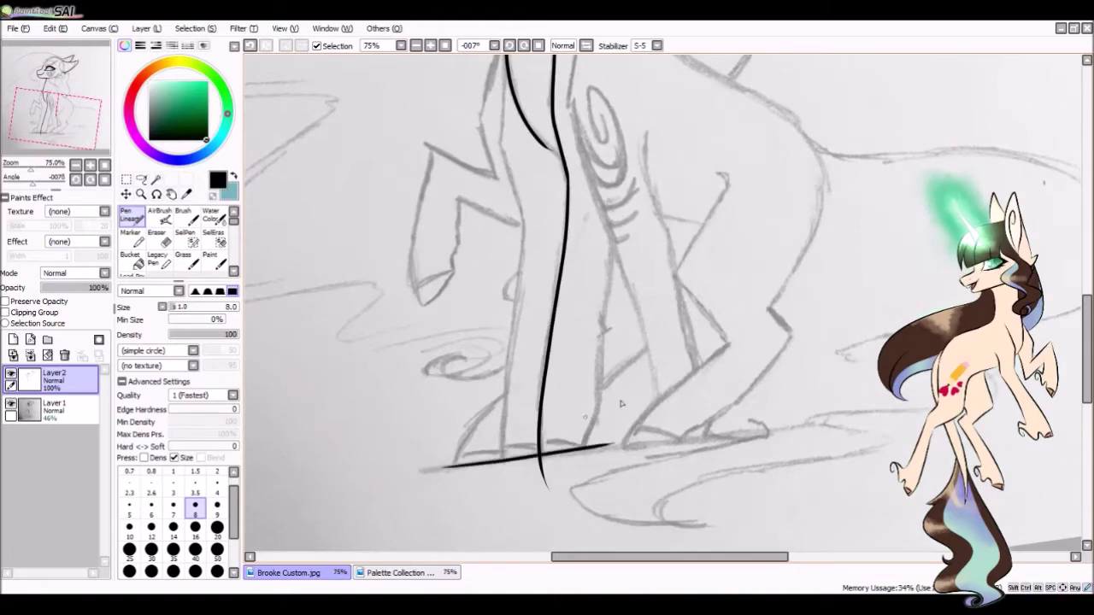
pyautogui.scroll(4, 621, 403)
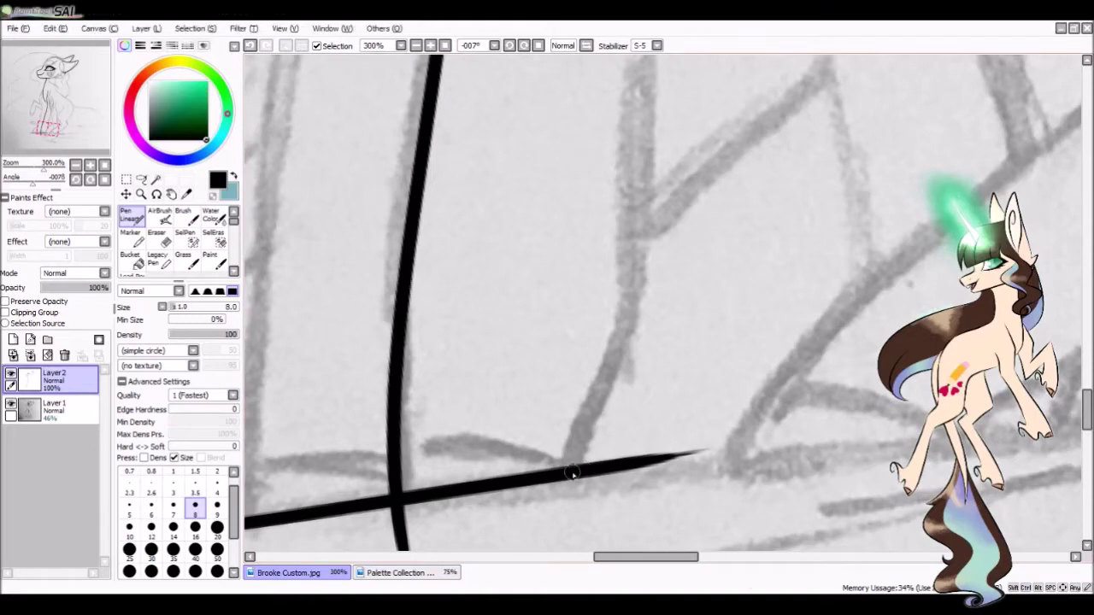
pyautogui.moveTo(569, 468)
pyautogui.mouseDown()
pyautogui.moveTo(613, 365)
pyautogui.moveTo(627, 237)
pyautogui.mouseUp()
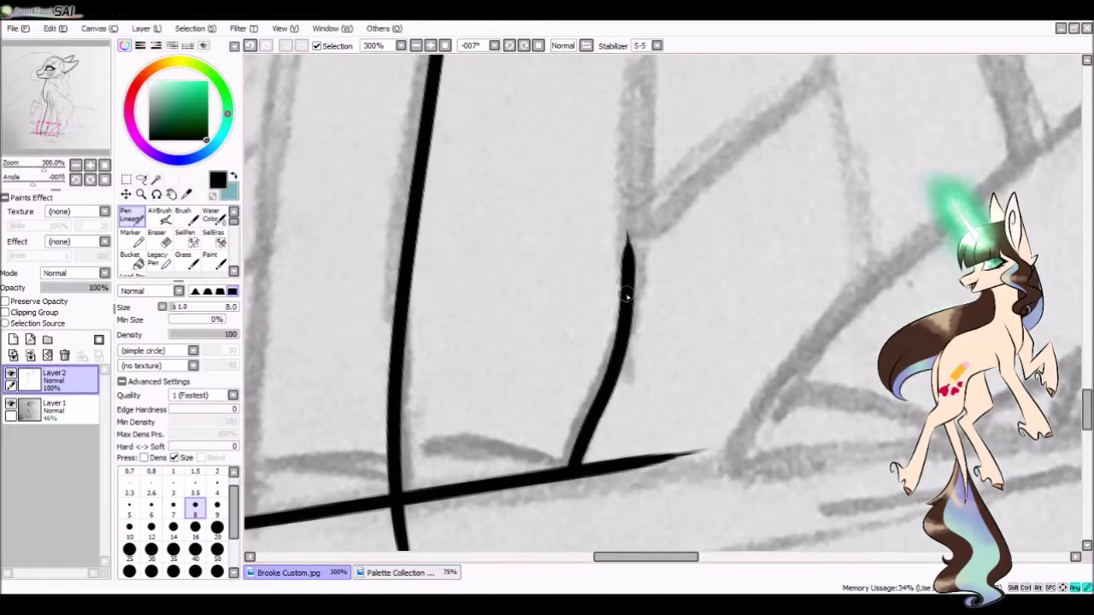
pyautogui.scroll(-3, 579, 415)
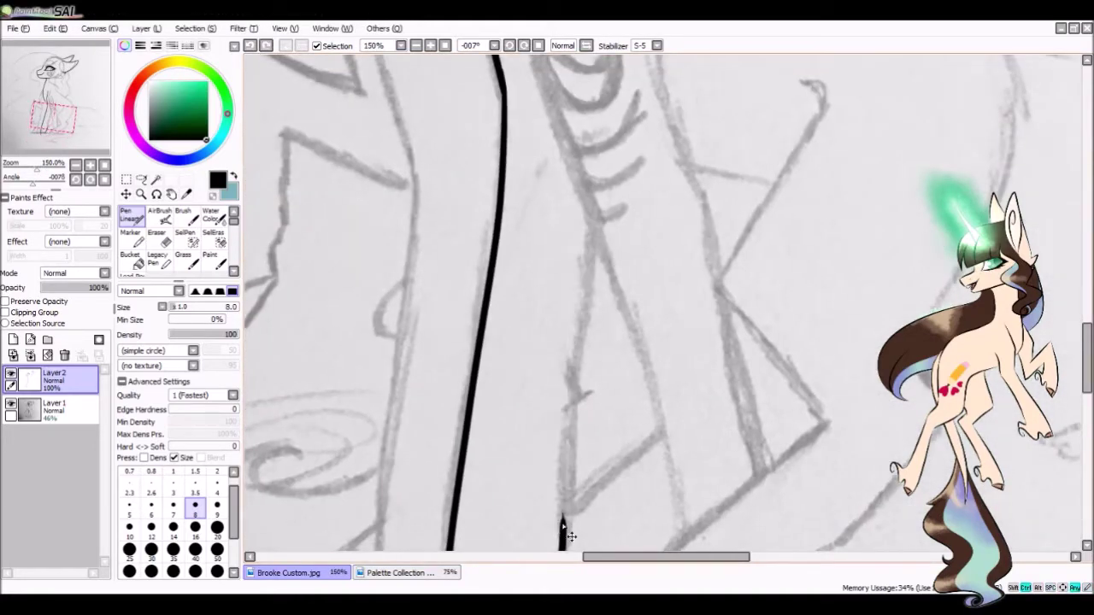
pyautogui.moveTo(564, 521); pyautogui.dragTo(600, 208)
pyautogui.moveTo(530, 545); pyautogui.dragTo(542, 442)
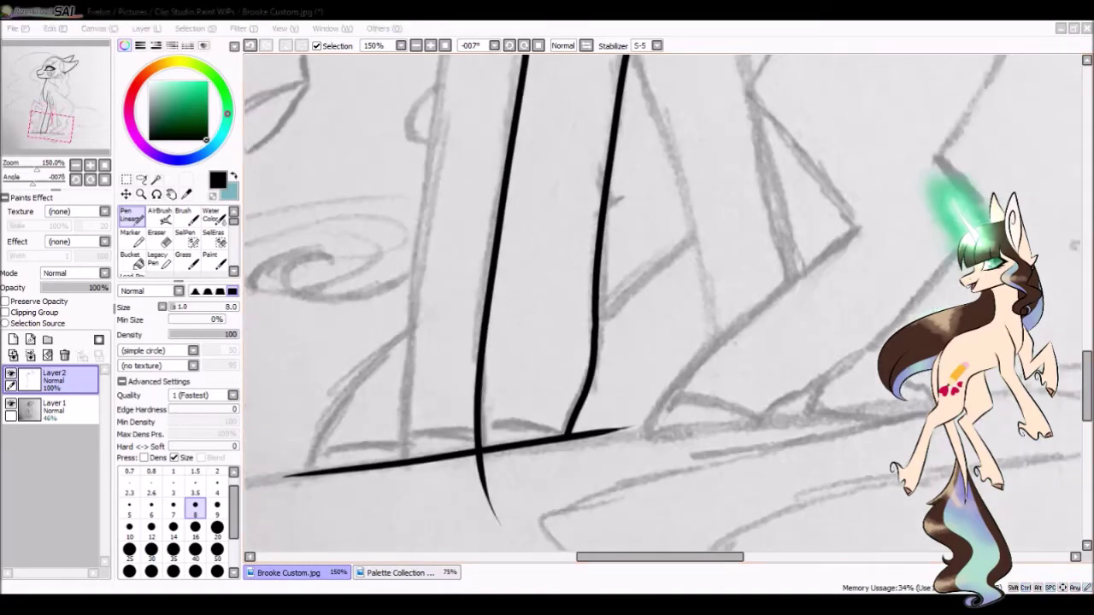
# - Ink the curved top edge of the near foreleg's hoof
pyautogui.scroll(5, 542, 443)
pyautogui.hotkey('ctrl', 'z')
pyautogui.hotkey('ctrl', 'y')
pyautogui.hotkey('ctrl', 'z')
pyautogui.hotkey('ctrl', 'z')
pyautogui.hotkey('ctrl', 'y')
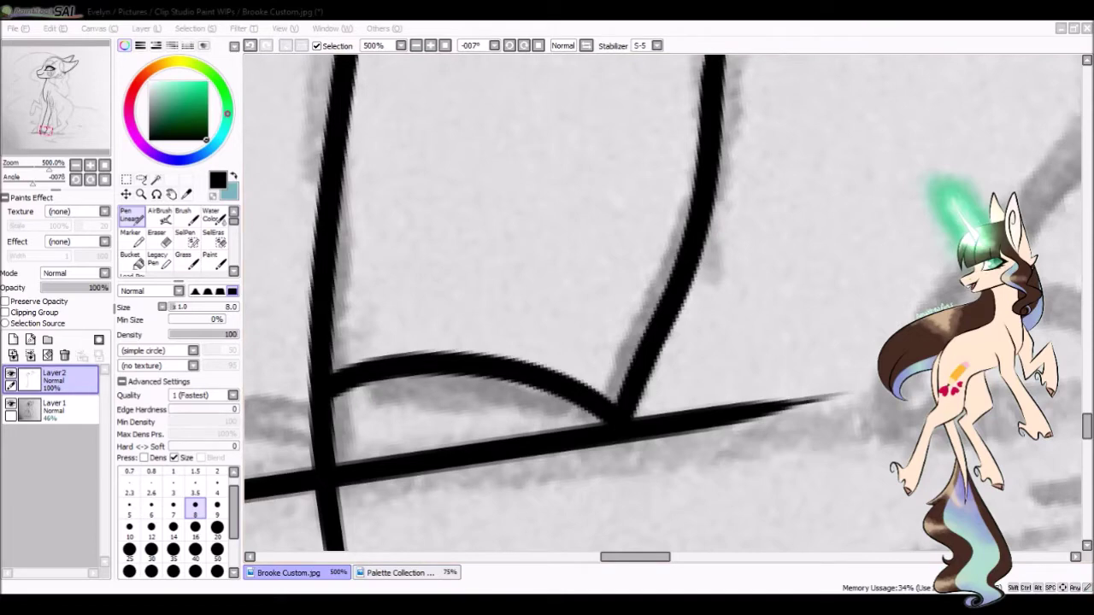
# - Erase the overshooting line ends around the near foreleg's hoof
pyautogui.press('e')
pyautogui.moveTo(635, 452)
pyautogui.mouseDown()
pyautogui.moveTo(679, 399)
pyautogui.moveTo(855, 395)
pyautogui.mouseUp()
pyautogui.moveTo(511, 425); pyautogui.dragTo(763, 259)
pyautogui.moveTo(547, 323)
pyautogui.mouseDown()
pyautogui.moveTo(533, 342)
pyautogui.moveTo(630, 542)
pyautogui.mouseUp()
pyautogui.scroll(-4, 557, 285)
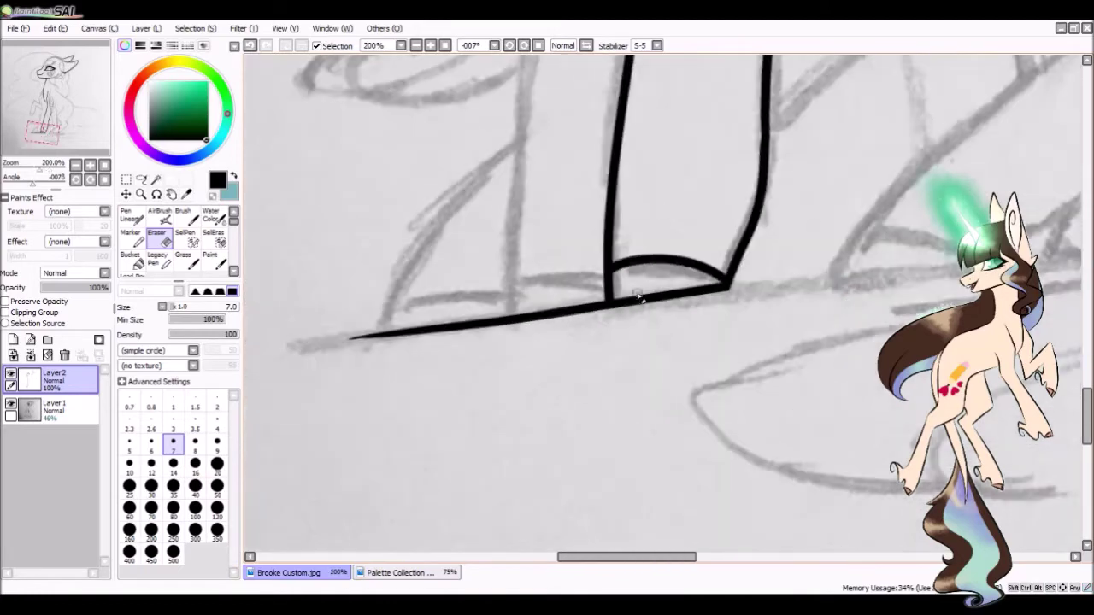
# - Add a new layer and ink the front and back contours of the middle leg and the rear hoof's ground line
pyautogui.click(19, 339)
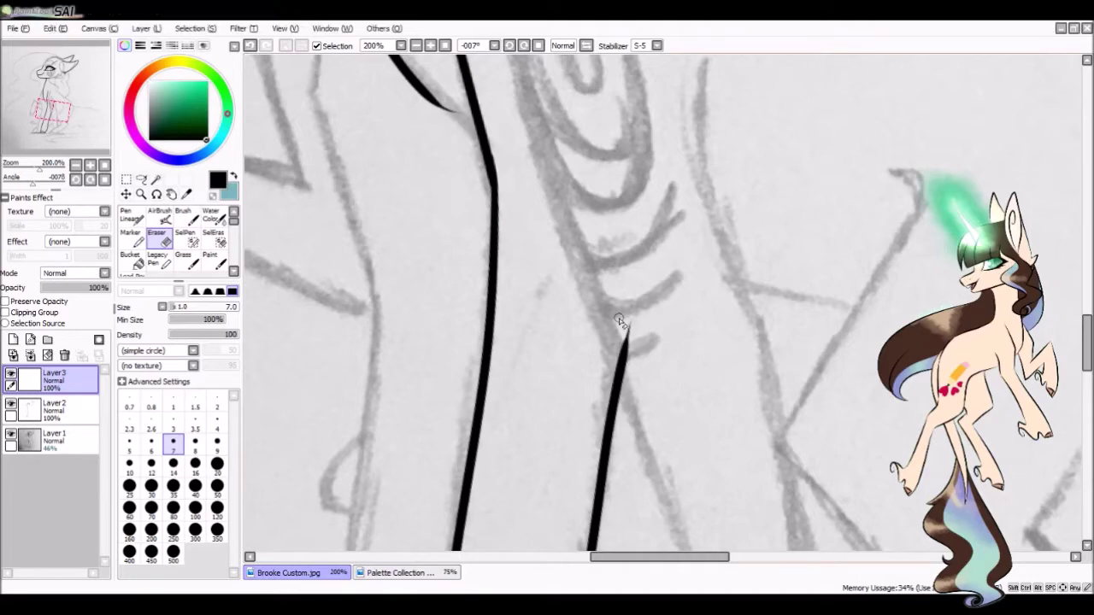
pyautogui.scroll(-2, 621, 322)
pyautogui.moveTo(572, 171); pyautogui.dragTo(560, 290)
pyautogui.press('n')
pyautogui.moveTo(559, 98); pyautogui.dragTo(558, 248)
pyautogui.moveTo(573, 286)
pyautogui.mouseDown()
pyautogui.moveTo(597, 371)
pyautogui.moveTo(542, 188)
pyautogui.mouseUp()
pyautogui.hotkey('ctrl', 'z')
pyautogui.moveTo(513, 136); pyautogui.dragTo(600, 478)
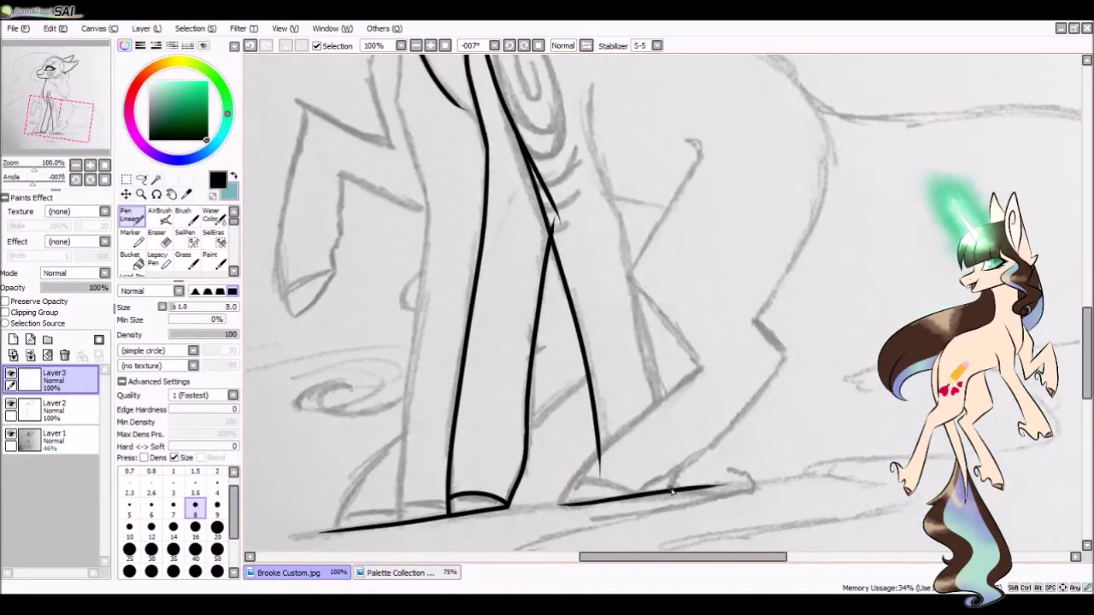
pyautogui.moveTo(653, 364); pyautogui.dragTo(621, 198)
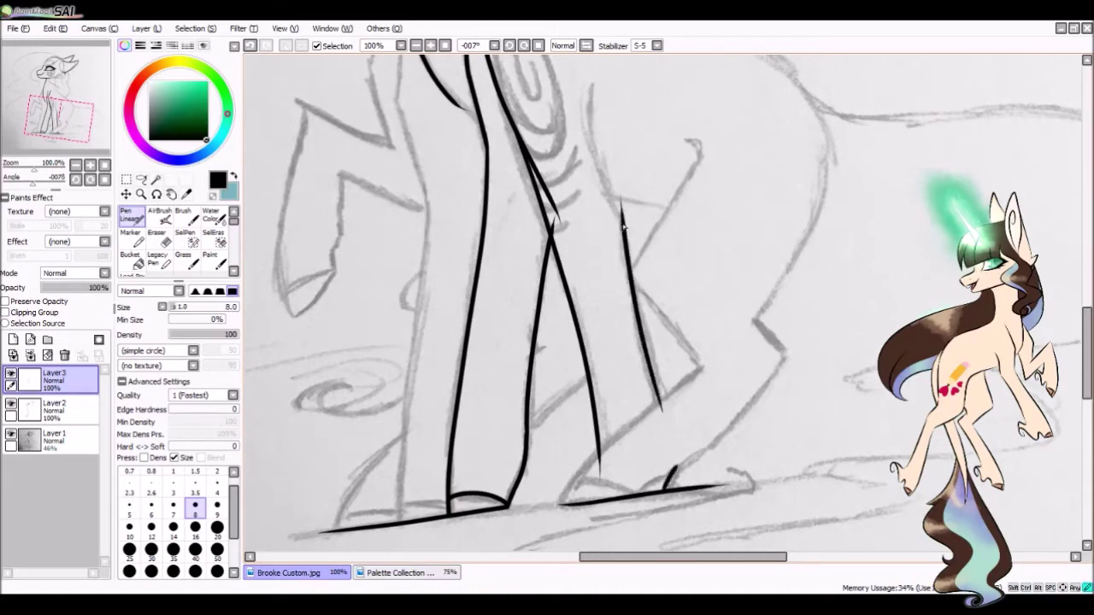
# - Erase the stray line ends where the middle leg's contours join and cross the foreleg
pyautogui.scroll(4, 578, 362)
pyautogui.press('e')
pyautogui.moveTo(457, 128); pyautogui.dragTo(525, 300)
pyautogui.moveTo(502, 258)
pyautogui.mouseDown()
pyautogui.moveTo(526, 268)
pyautogui.moveTo(613, 492)
pyautogui.mouseUp()
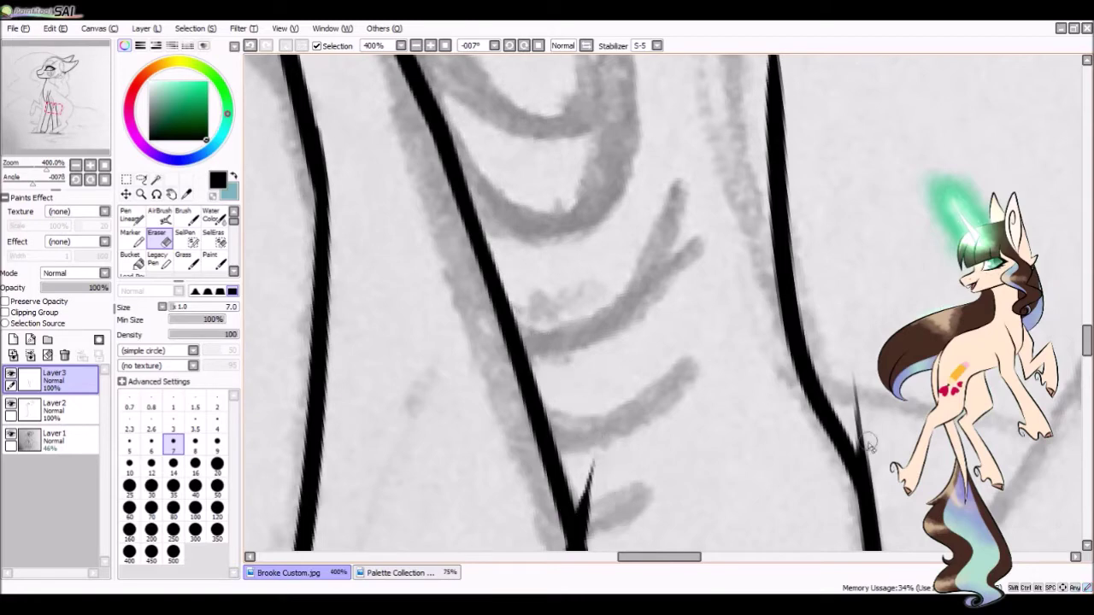
pyautogui.moveTo(868, 458); pyautogui.dragTo(855, 376)
pyautogui.scroll(-5, 703, 416)
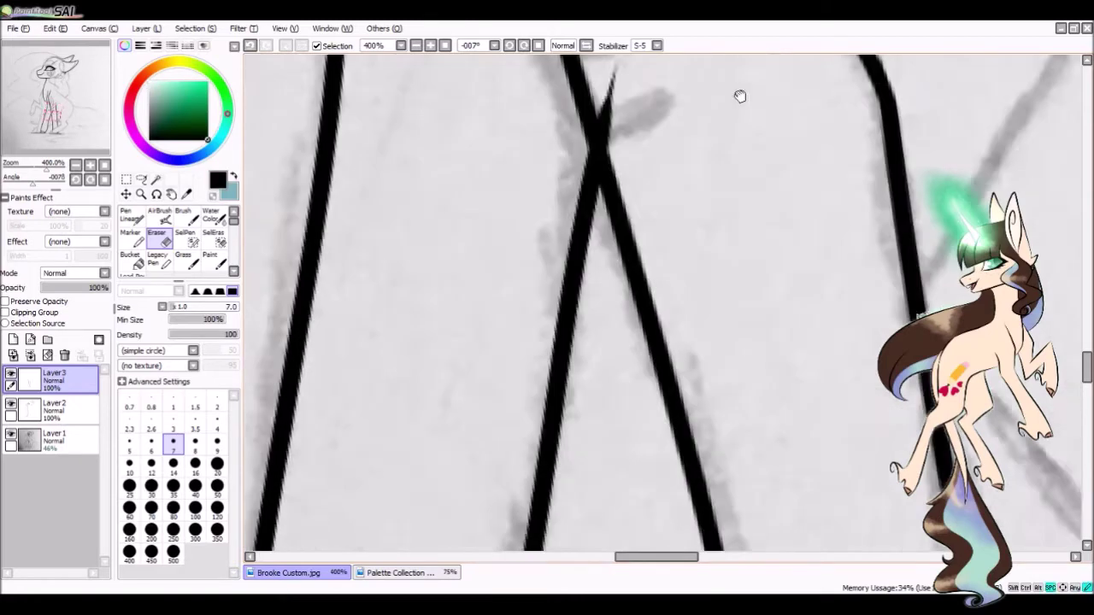
# - Ink the hind leg's thigh line, knee, lower leg and hoof contours on Layer3
pyautogui.click(54, 376)
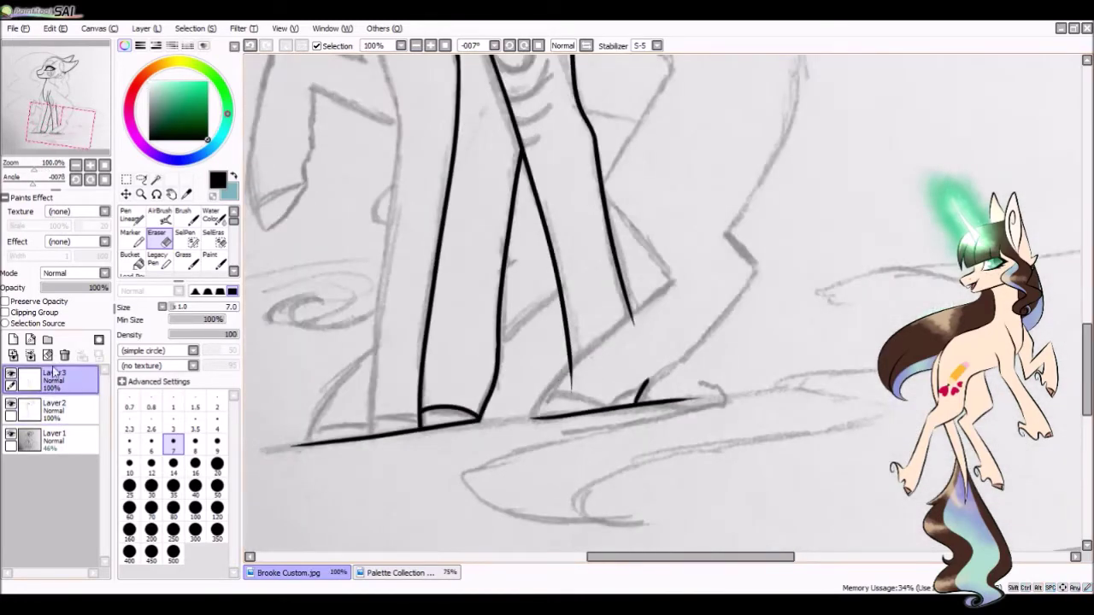
pyautogui.scroll(3, 597, 284)
pyautogui.press('n')
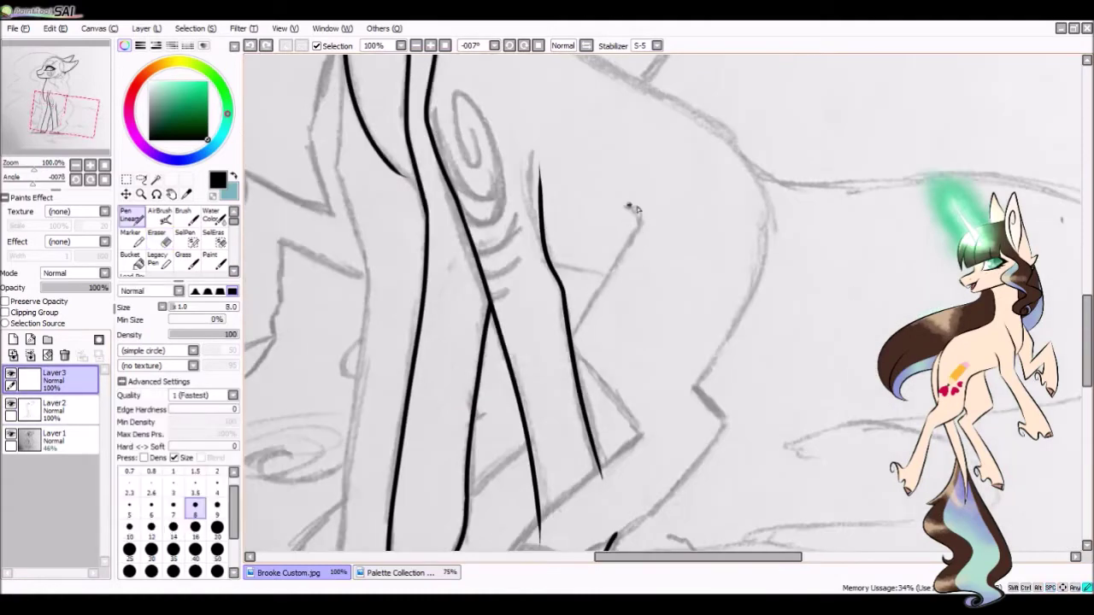
pyautogui.moveTo(655, 425)
pyautogui.mouseDown()
pyautogui.moveTo(695, 319)
pyautogui.moveTo(581, 378)
pyautogui.mouseUp()
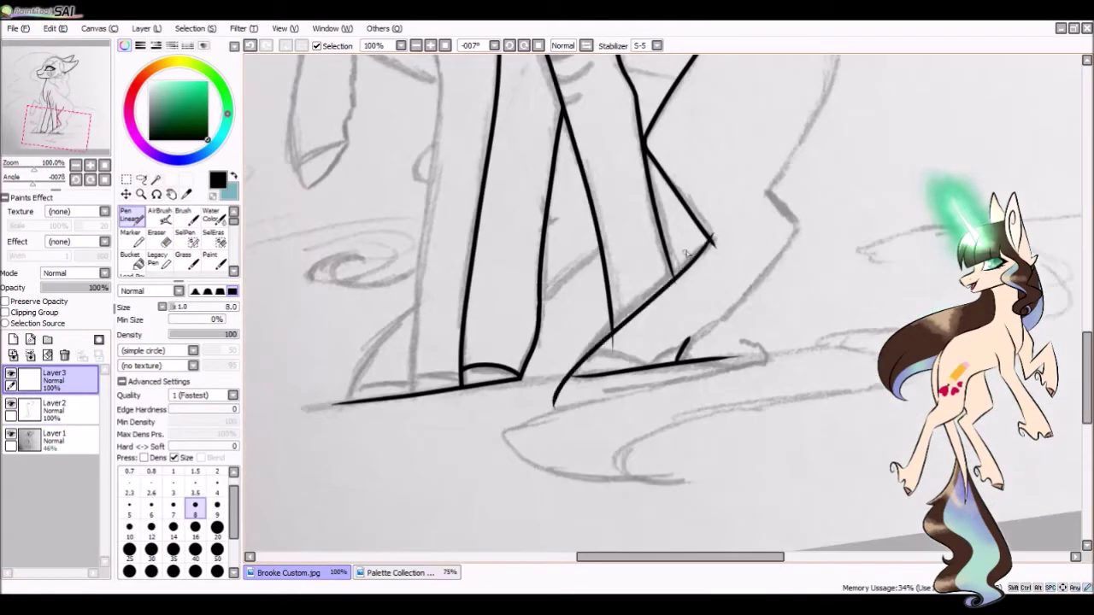
pyautogui.scroll(4, 744, 303)
pyautogui.moveTo(691, 376); pyautogui.dragTo(438, 299)
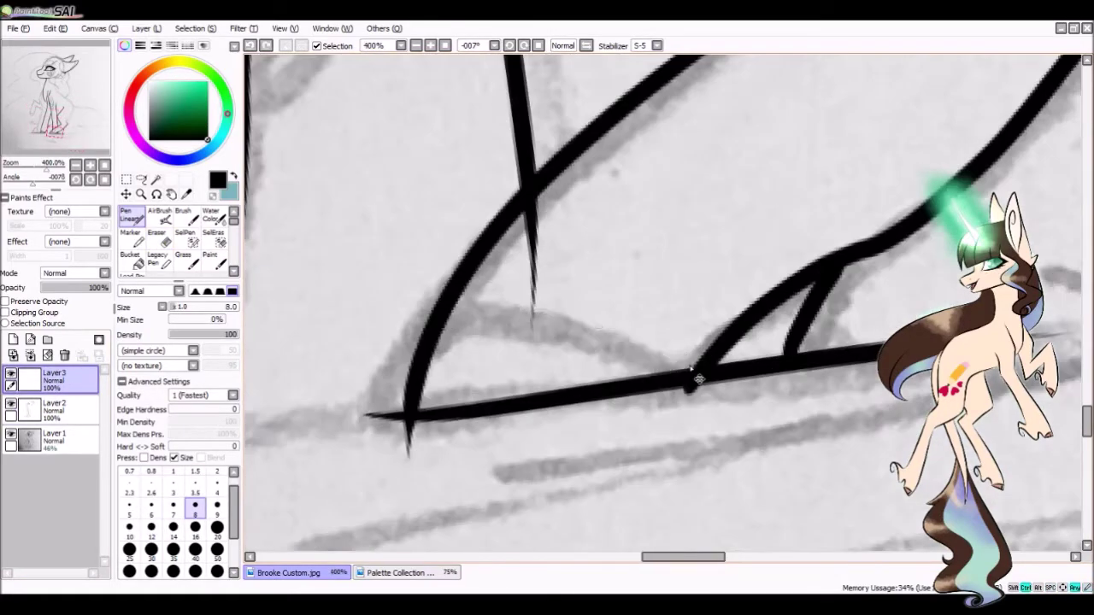
# - Erase the overshooting line ends around the hind hoof
pyautogui.press('e')
pyautogui.moveTo(410, 457)
pyautogui.mouseDown()
pyautogui.moveTo(395, 425)
pyautogui.moveTo(408, 445)
pyautogui.mouseUp()
pyautogui.moveTo(793, 301)
pyautogui.mouseDown()
pyautogui.moveTo(622, 276)
pyautogui.moveTo(598, 219)
pyautogui.moveTo(712, 415)
pyautogui.moveTo(1002, 387)
pyautogui.mouseUp()
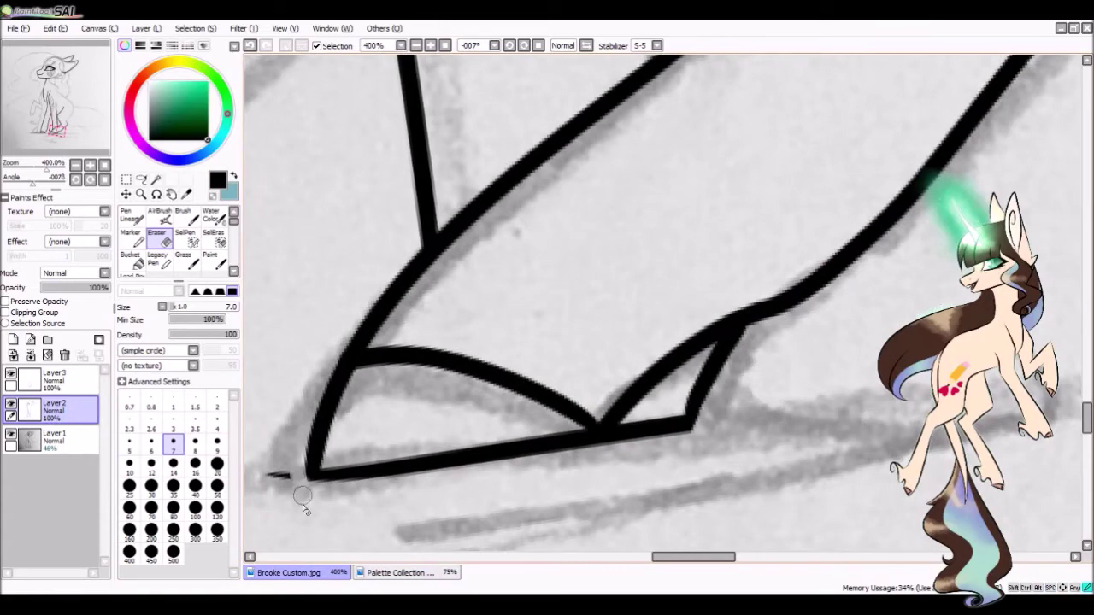
pyautogui.moveTo(294, 461); pyautogui.dragTo(270, 476)
# - Ink the angular hock at the back of the hind leg and make Layer3 active
pyautogui.press('n')
pyautogui.scroll(-1, 708, 263)
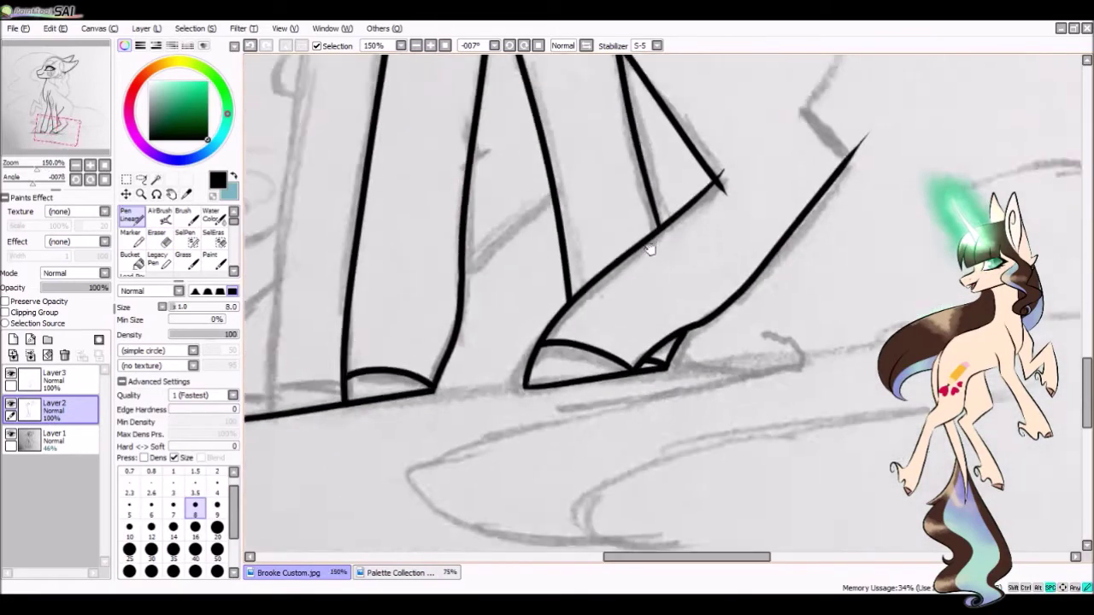
pyautogui.hotkey('ctrl', 'z')
pyautogui.moveTo(746, 397)
pyautogui.mouseDown()
pyautogui.moveTo(664, 293)
pyautogui.moveTo(732, 207)
pyautogui.mouseUp()
pyautogui.click(52, 379)
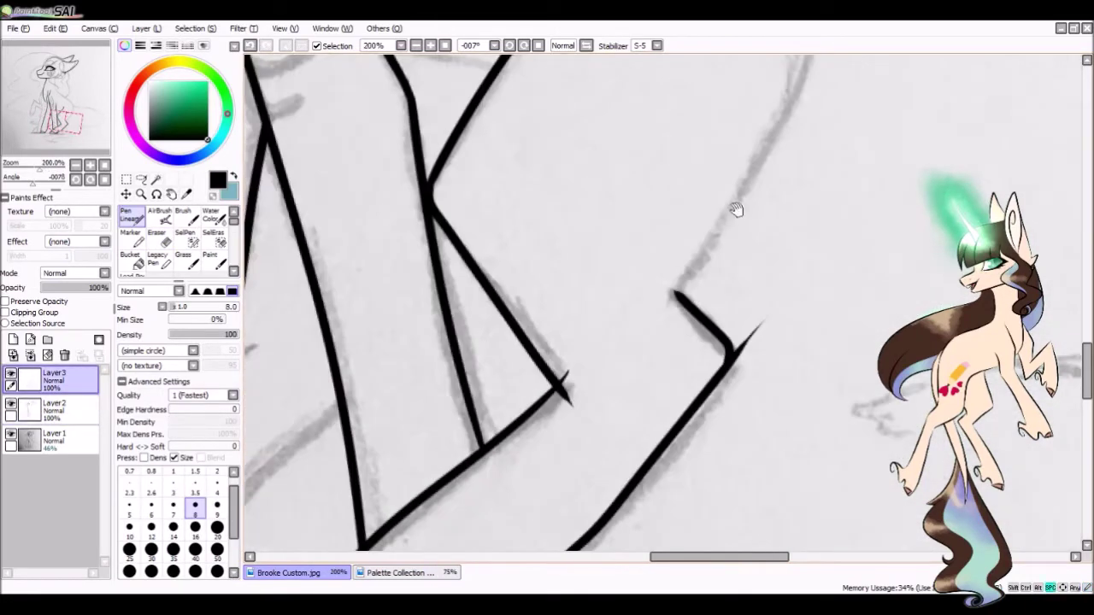
# - Ink the body's rear contour from the hock up around the rump and along the back
pyautogui.scroll(-1, 630, 207)
pyautogui.moveTo(629, 208); pyautogui.dragTo(630, 349)
pyautogui.moveTo(547, 128)
pyautogui.mouseDown()
pyautogui.moveTo(559, 244)
pyautogui.moveTo(894, 479)
pyautogui.mouseUp()
pyautogui.hotkey('ctrl', 'z')
pyautogui.moveTo(654, 320); pyautogui.dragTo(645, 376)
pyautogui.scroll(1, 645, 376)
pyautogui.moveTo(606, 511); pyautogui.dragTo(641, 423)
pyautogui.moveTo(656, 282); pyautogui.dragTo(643, 426)
# - Erase the overshooting line tips at the hind leg's hock and knee
pyautogui.press('e')
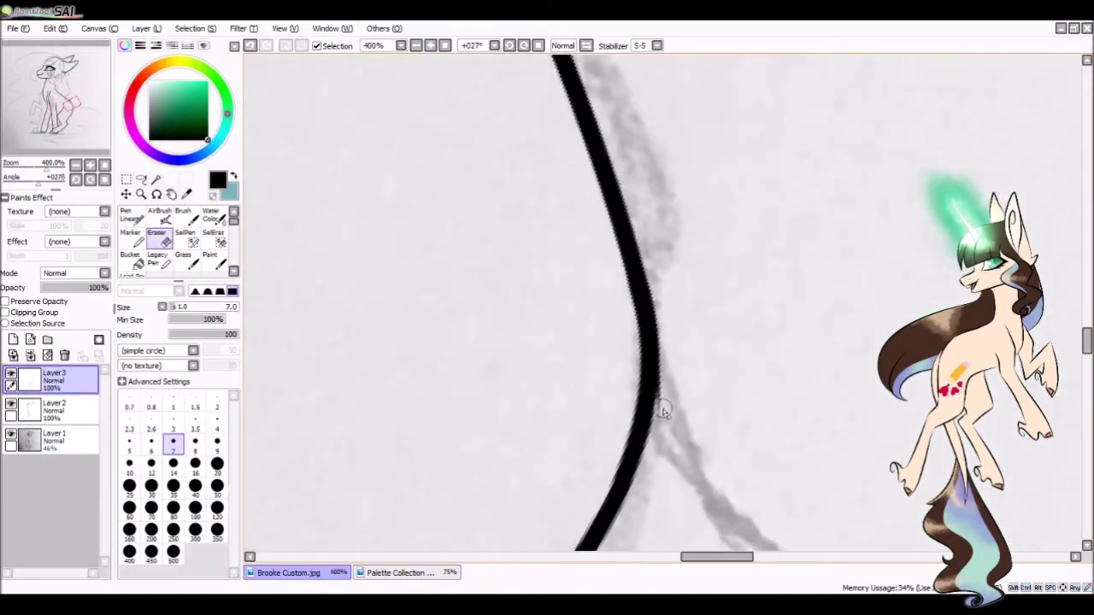
pyautogui.moveTo(70, 102); pyautogui.dragTo(62, 92)
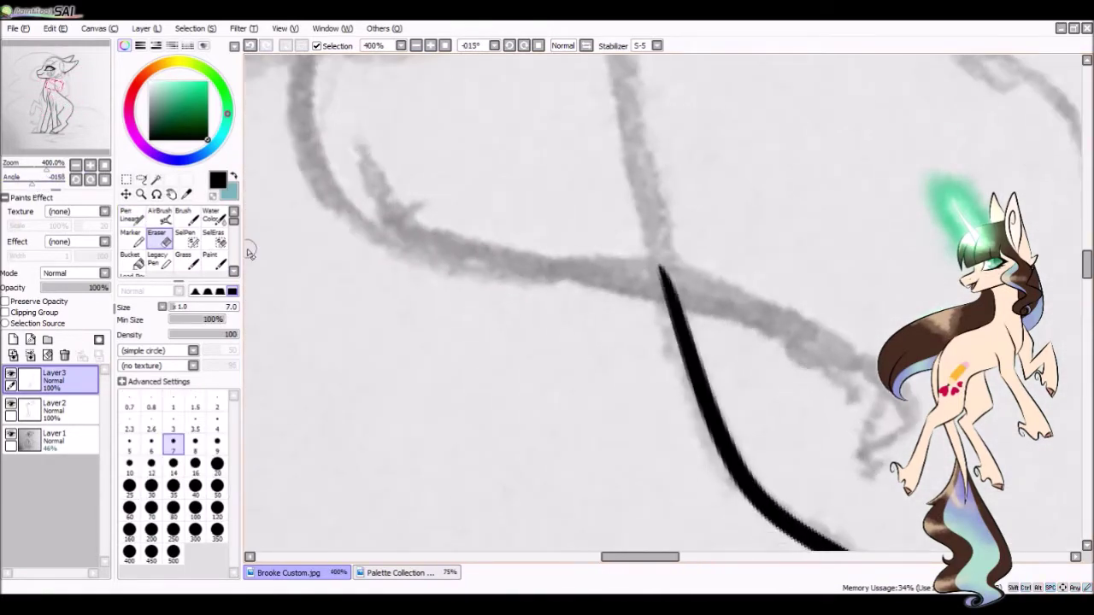
pyautogui.scroll(-4, 663, 281)
pyautogui.moveTo(664, 281); pyautogui.dragTo(637, 244)
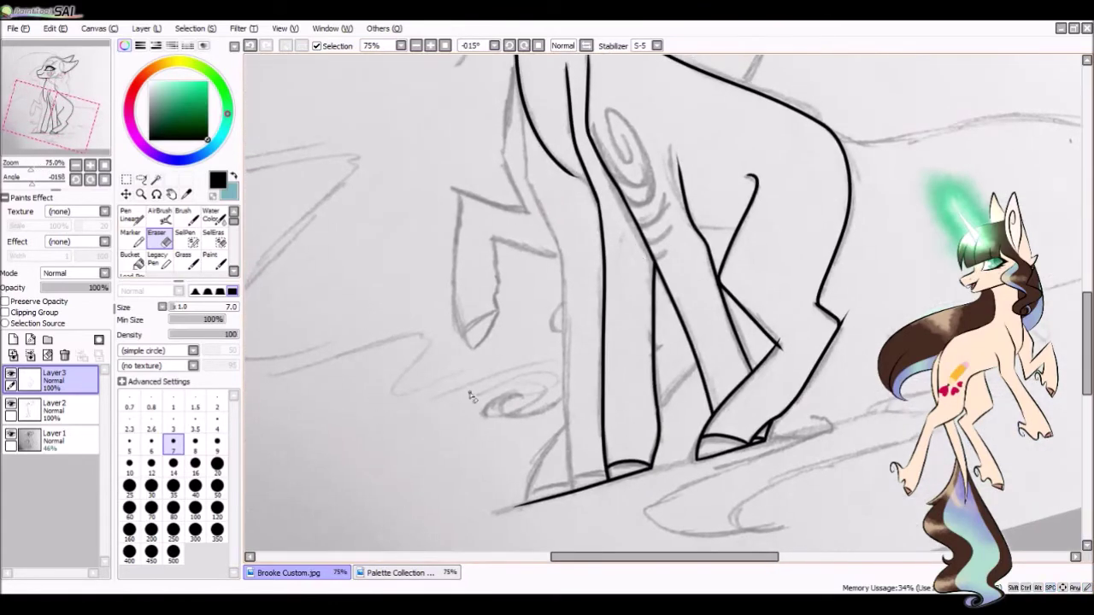
pyautogui.scroll(5, 646, 330)
pyautogui.moveTo(678, 339); pyautogui.dragTo(679, 380)
pyautogui.moveTo(680, 380); pyautogui.dragTo(500, 276)
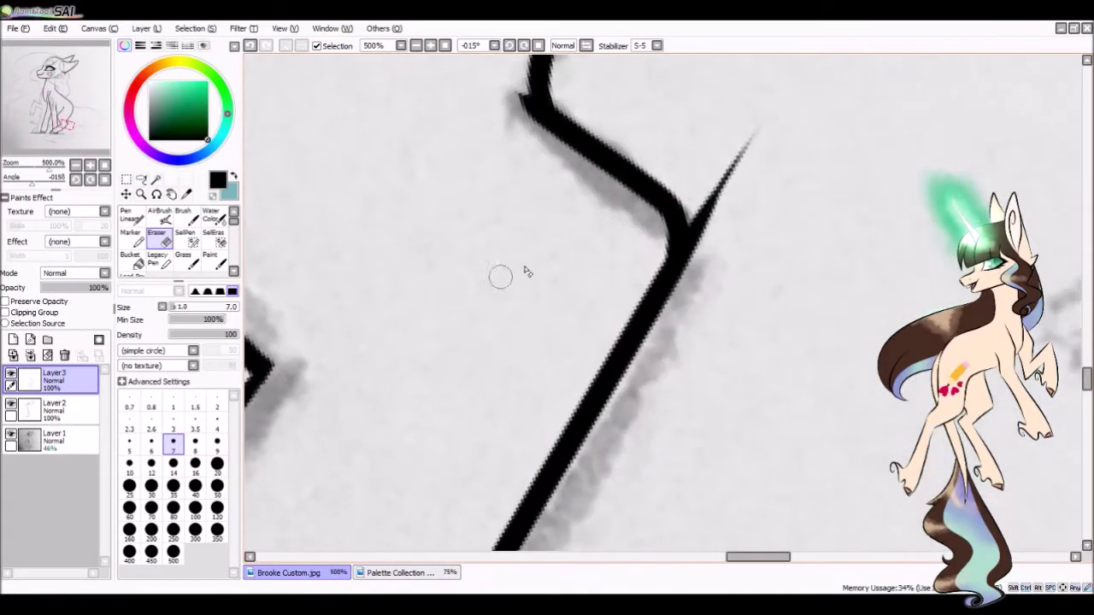
pyautogui.moveTo(525, 120); pyautogui.dragTo(567, 302)
pyautogui.scroll(-4, 566, 302)
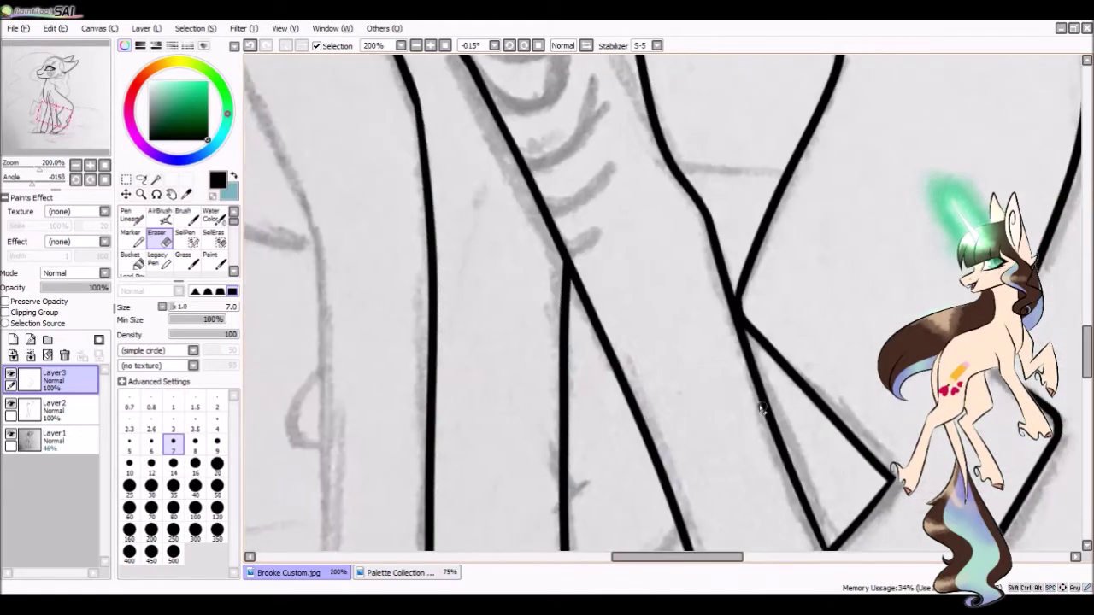
# - Ink the far foreleg's front contour down to the ground and add its curved hoof edge
pyautogui.press('n')
pyautogui.moveTo(475, 115)
pyautogui.mouseDown()
pyautogui.moveTo(487, 231)
pyautogui.moveTo(556, 432)
pyautogui.mouseUp()
pyautogui.hotkey('ctrl', 'z')
pyautogui.moveTo(577, 235); pyautogui.dragTo(562, 423)
pyautogui.hotkey('ctrl', 'z')
pyautogui.moveTo(562, 365); pyautogui.dragTo(592, 312)
pyautogui.scroll(3, 591, 312)
pyautogui.moveTo(513, 505); pyautogui.dragTo(534, 407)
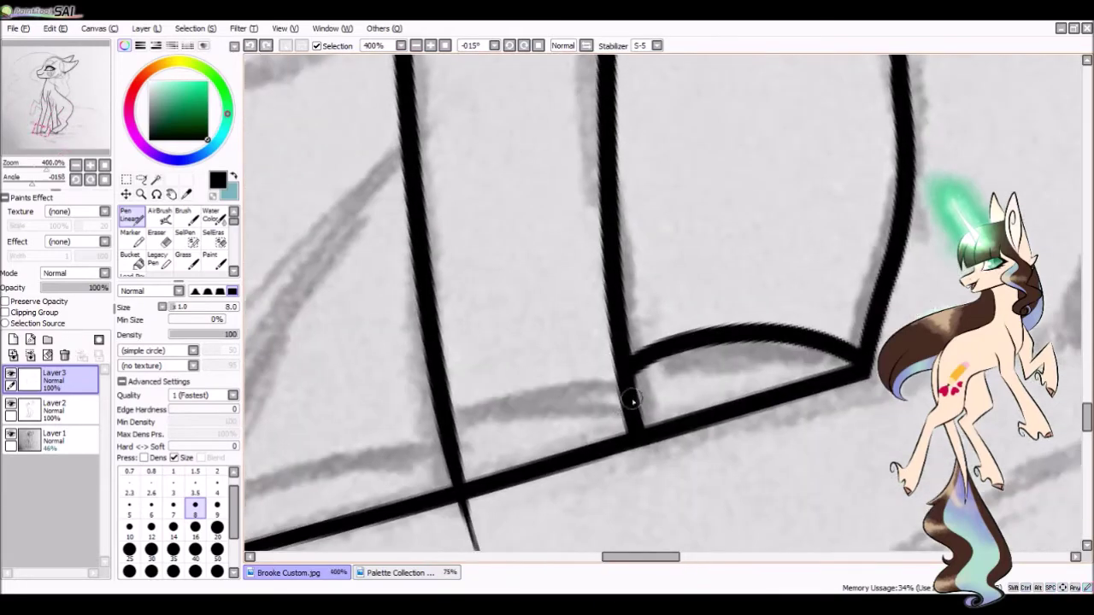
pyautogui.moveTo(450, 412); pyautogui.dragTo(625, 385)
# - Erase the overshooting line ends at the far foreleg's hoof and upper joint
pyautogui.press('e')
pyautogui.moveTo(498, 495); pyautogui.dragTo(561, 249)
pyautogui.scroll(5, 544, 162)
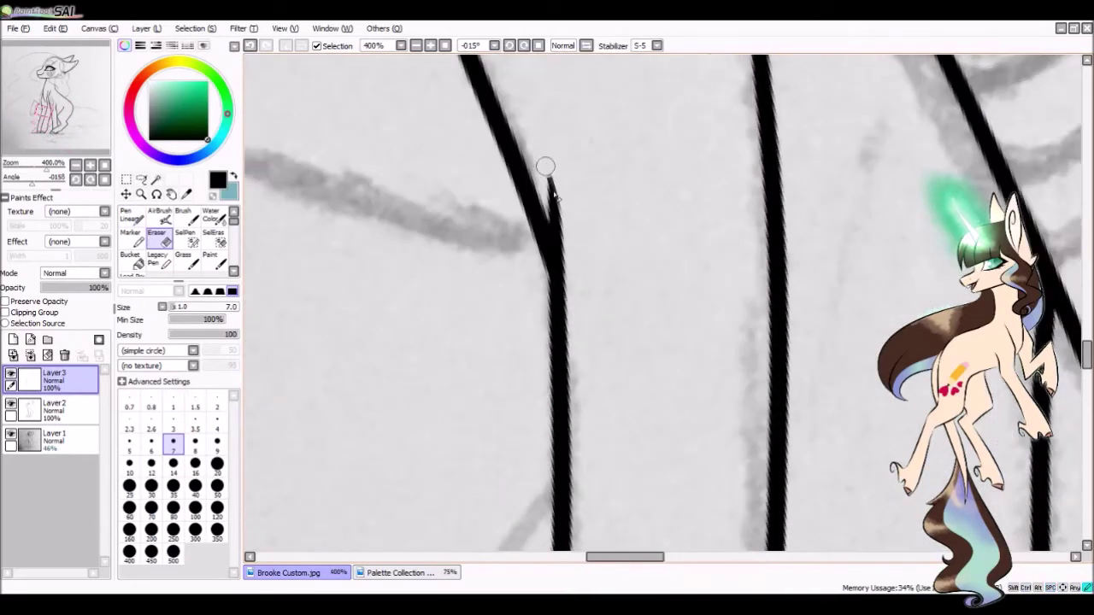
# - Replace the top layer with a new one and ink the raised foreleg's upper arm contour in front of the chest
pyautogui.scroll(-5, 632, 428)
pyautogui.click(64, 355)
pyautogui.click(13, 340)
pyautogui.press('n')
pyautogui.moveTo(496, 176); pyautogui.dragTo(524, 381)
pyautogui.moveTo(556, 192); pyautogui.dragTo(577, 481)
pyautogui.hotkey('ctrl', 'z')
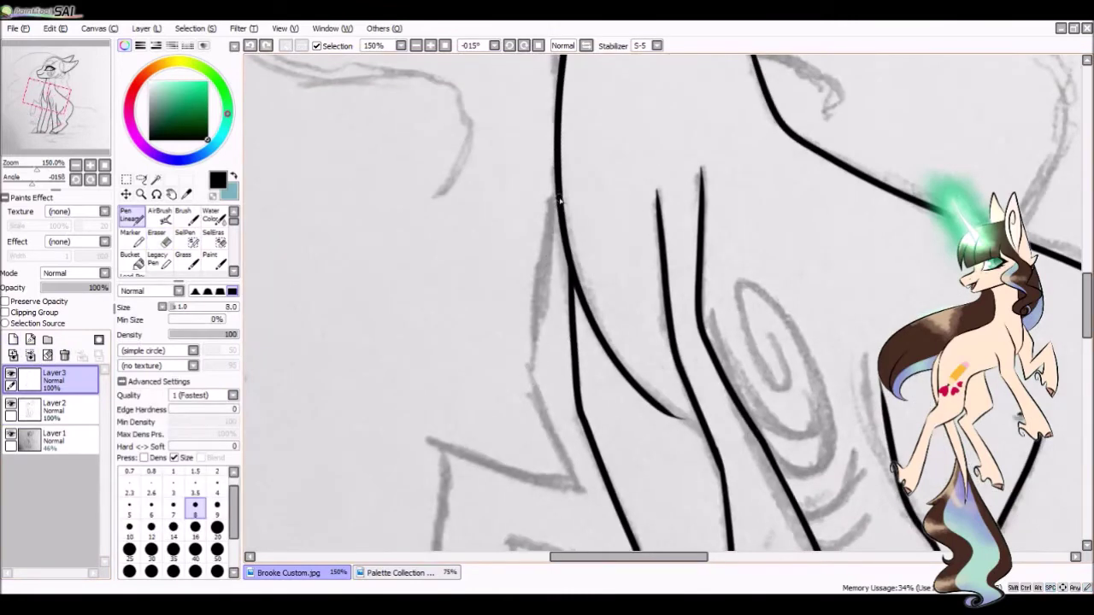
pyautogui.moveTo(546, 200); pyautogui.dragTo(588, 504)
pyautogui.moveTo(588, 505); pyautogui.dragTo(605, 316)
# - Ink the raised foreleg's forearm top edge and the front contour of its lower leg
pyautogui.moveTo(450, 287); pyautogui.dragTo(646, 338)
pyautogui.press('[')
pyautogui.moveTo(512, 387); pyautogui.dragTo(523, 328)
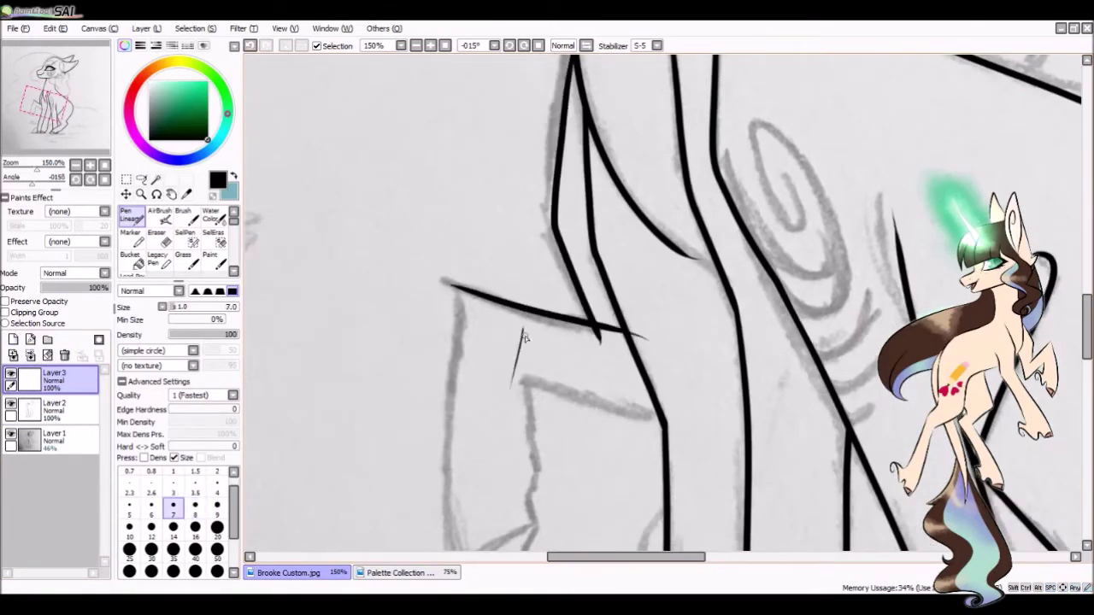
pyautogui.scroll(2, 526, 345)
pyautogui.moveTo(512, 162); pyautogui.dragTo(521, 504)
# - Ink the raised foreleg's hoof outline, the lower leg's rear contour and the forearm's underside
pyautogui.scroll(2, 512, 427)
pyautogui.moveTo(710, 214); pyautogui.dragTo(492, 504)
pyautogui.scroll(2, 598, 342)
pyautogui.moveTo(633, 461); pyautogui.dragTo(615, 123)
pyautogui.moveTo(720, 300); pyautogui.dragTo(567, 514)
pyautogui.moveTo(444, 376); pyautogui.dragTo(863, 504)
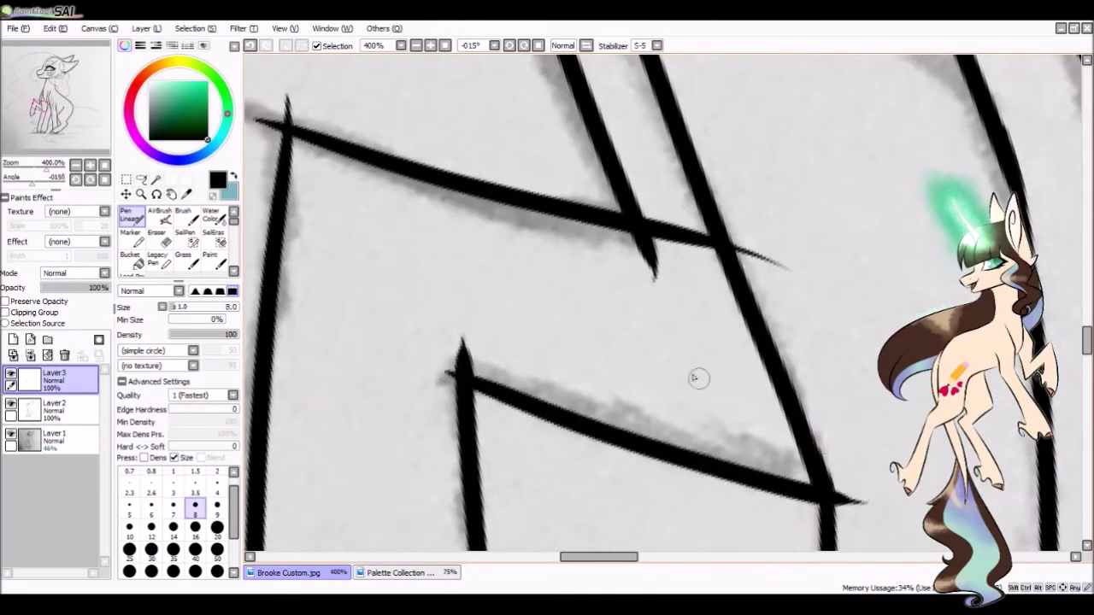
# - Erase the raised foreleg's overshooting line ends and add the curved edge line across its hoof
pyautogui.press('e')
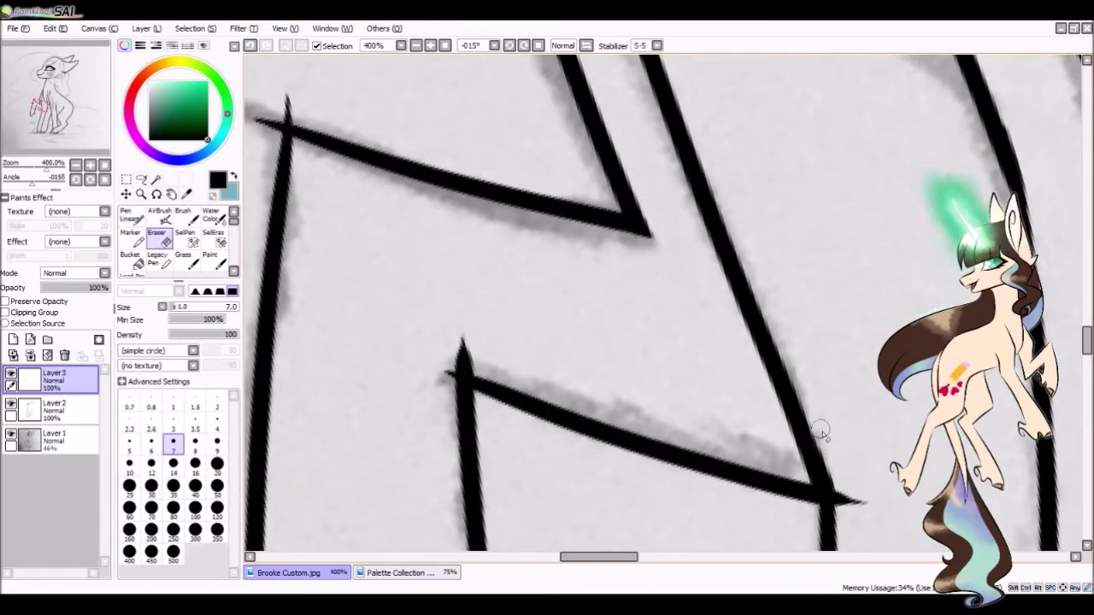
pyautogui.moveTo(494, 370)
pyautogui.mouseDown()
pyautogui.moveTo(472, 299)
pyautogui.moveTo(556, 226)
pyautogui.mouseUp()
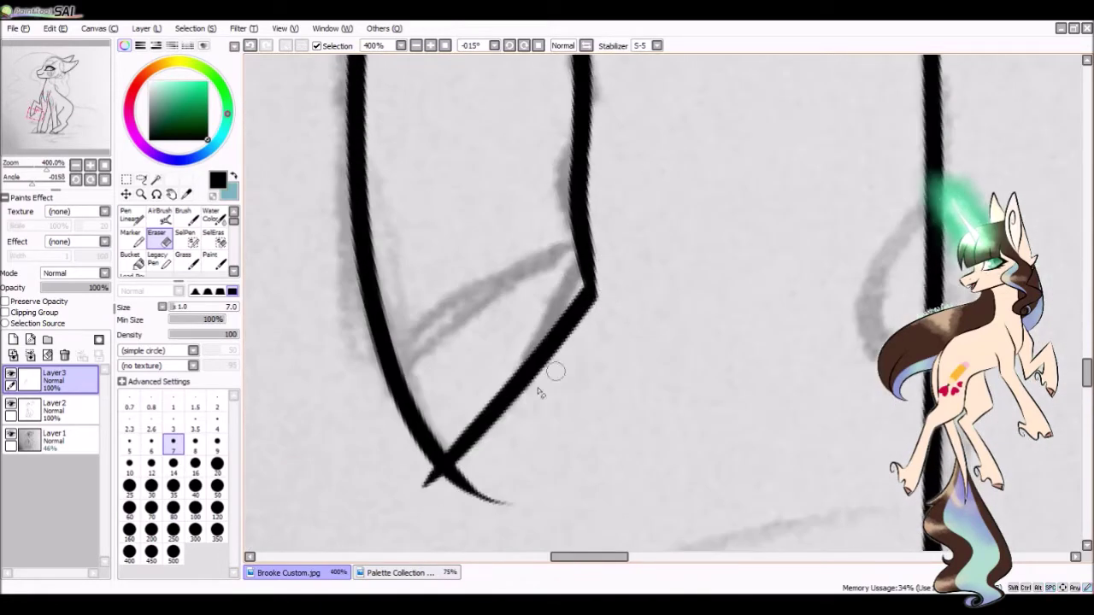
pyautogui.press('n')
pyautogui.moveTo(590, 287); pyautogui.dragTo(403, 354)
pyautogui.moveTo(513, 359); pyautogui.dragTo(606, 253)
pyautogui.scroll(-8, 605, 253)
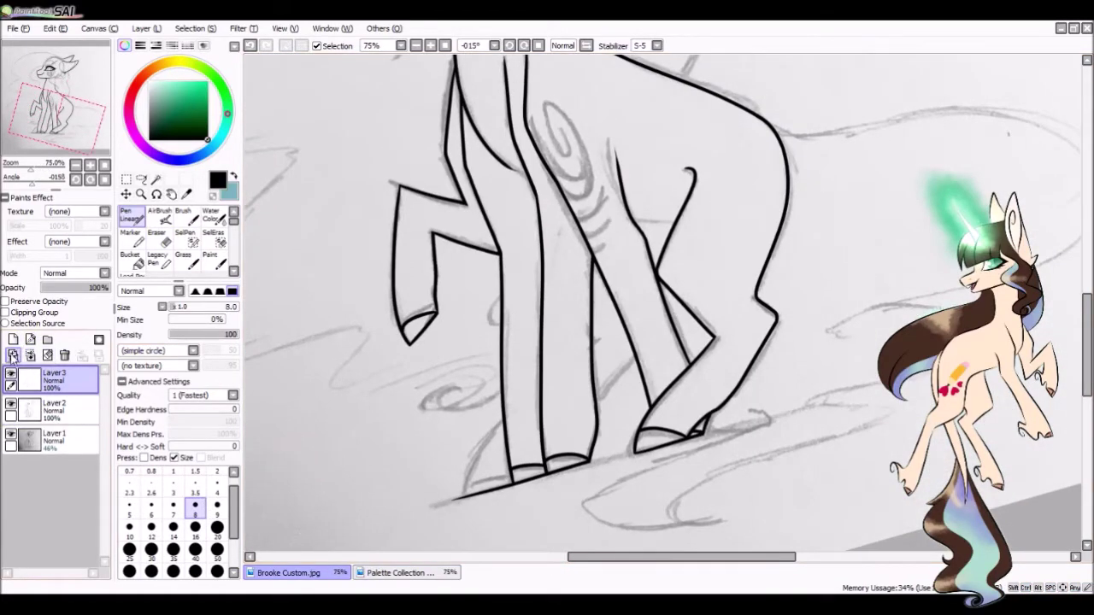
# - Ink the front and rear contours of the slanted leg that passes behind the two standing forelegs
pyautogui.scroll(4, 510, 394)
pyautogui.moveTo(559, 246); pyautogui.dragTo(455, 483)
pyautogui.press('[')
pyautogui.moveTo(779, 193); pyautogui.dragTo(583, 332)
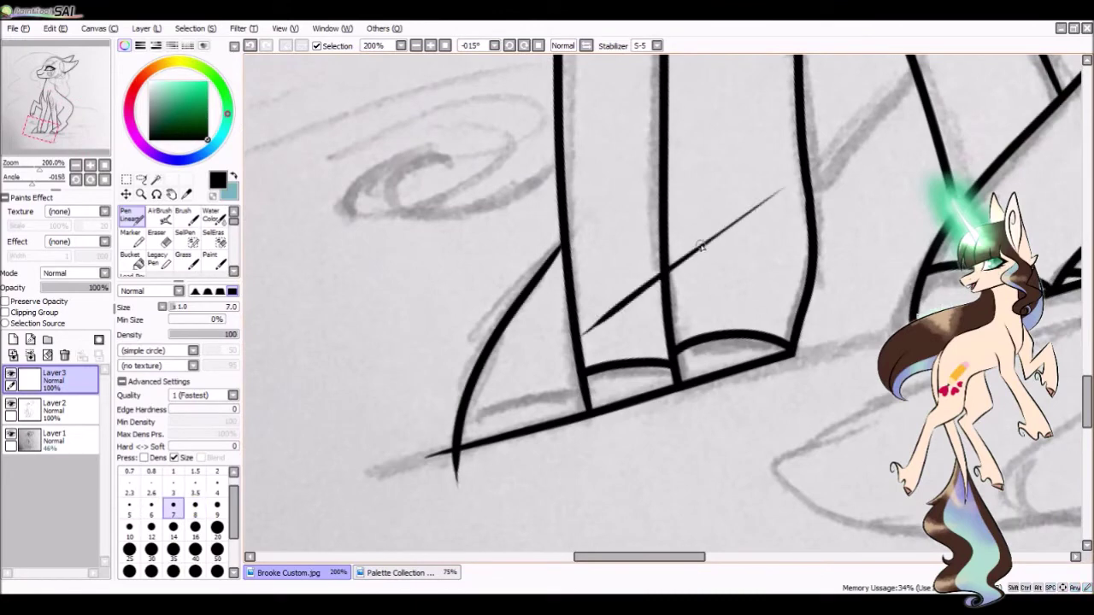
pyautogui.moveTo(701, 246); pyautogui.dragTo(521, 409)
pyautogui.hotkey('ctrl', 'z')
pyautogui.press(']')
pyautogui.moveTo(774, 207); pyautogui.dragTo(621, 387)
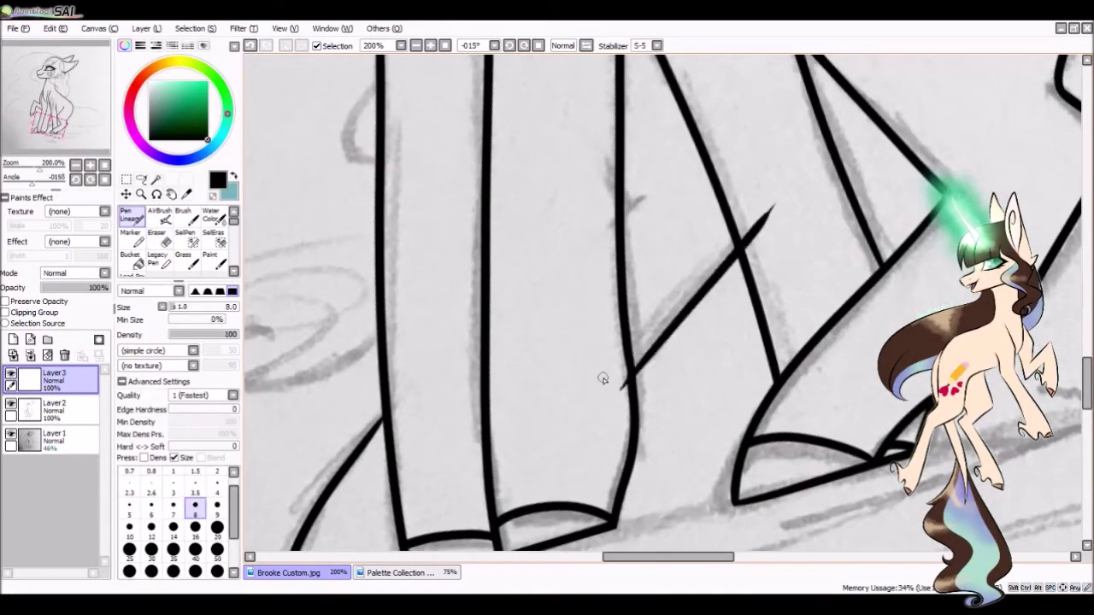
# - Erase the overshooting line ends on the slanted leg and ink its curved hoof edge
pyautogui.press('e')
pyautogui.moveTo(762, 217); pyautogui.dragTo(774, 205)
pyautogui.moveTo(402, 530)
pyautogui.mouseDown()
pyautogui.moveTo(415, 496)
pyautogui.moveTo(631, 290)
pyautogui.mouseUp()
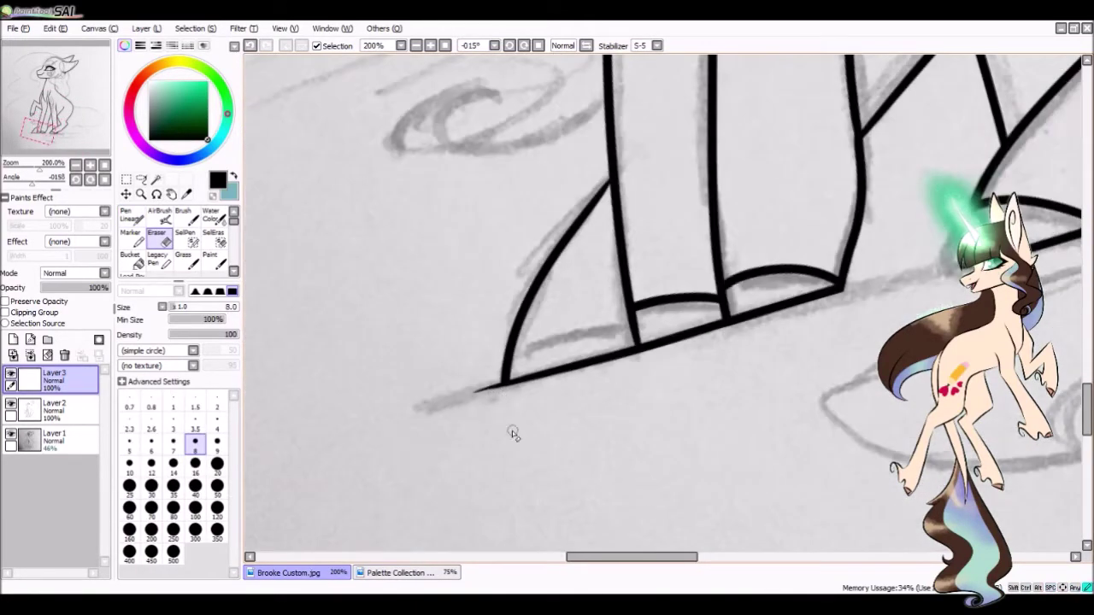
pyautogui.press('n')
pyautogui.moveTo(510, 341); pyautogui.dragTo(688, 304)
pyautogui.hotkey('ctrl', 'z')
pyautogui.hotkey('ctrl', 'z')
# - Ink the short belly line between the middle leg and the hind thigh
pyautogui.moveTo(598, 231); pyautogui.dragTo(684, 547)
pyautogui.moveTo(637, 299); pyautogui.dragTo(741, 322)
pyautogui.press('e')
pyautogui.press('n')
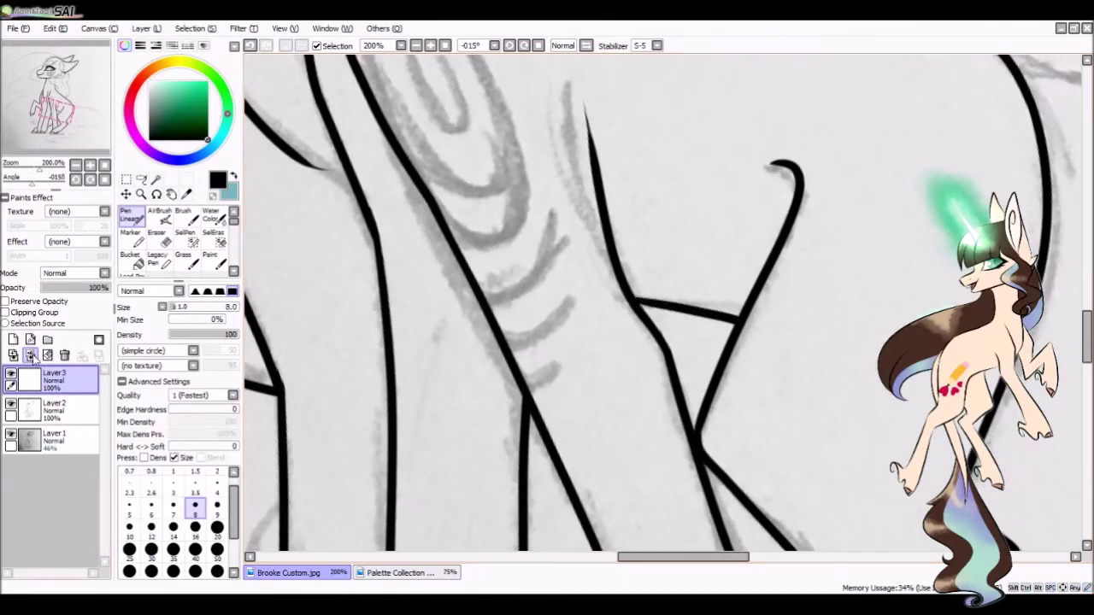
# - Merge the leg line layer into Layer2 and create a new layer above it for the hair
pyautogui.hotkey('ctrl', 'e')
pyautogui.scroll(-3, 752, 340)
pyautogui.moveTo(513, 171); pyautogui.dragTo(494, 423)
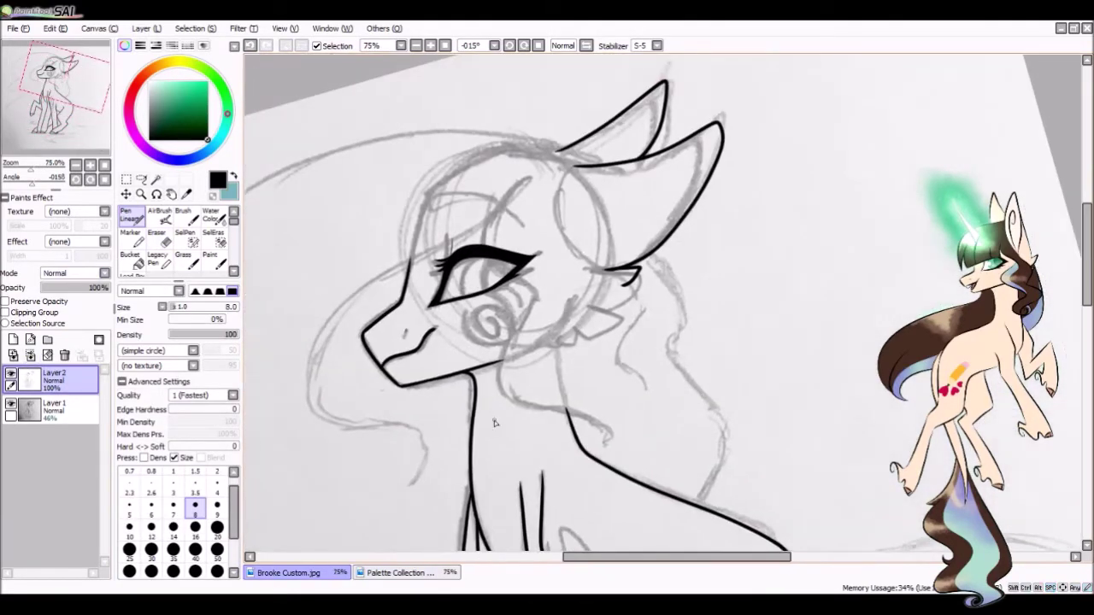
pyautogui.hotkey('ctrl', 'shift', 'n')
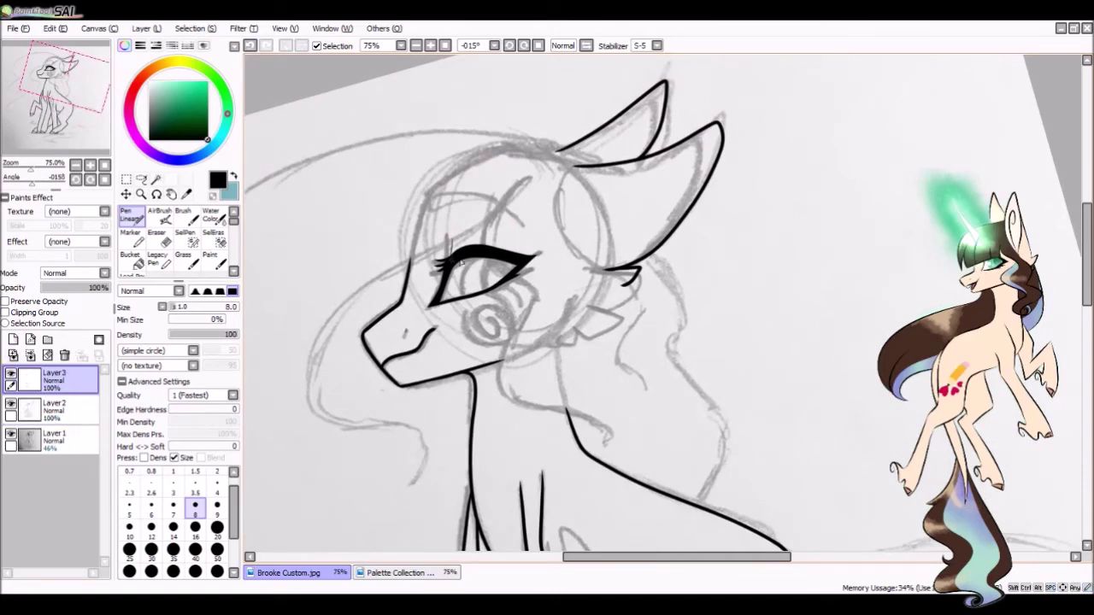
# - Ink the forelock, the lock curling around the muzzle and the mane strands along the ear and neck
pyautogui.scroll(1, 512, 257)
pyautogui.moveTo(538, 158); pyautogui.dragTo(480, 248)
pyautogui.moveTo(538, 282); pyautogui.dragTo(649, 500)
pyautogui.hotkey('ctrl', 'z')
pyautogui.moveTo(599, 141); pyautogui.dragTo(649, 273)
pyautogui.moveTo(662, 299); pyautogui.dragTo(709, 449)
pyautogui.moveTo(645, 411); pyautogui.dragTo(573, 350)
pyautogui.moveTo(624, 162)
pyautogui.mouseDown()
pyautogui.moveTo(696, 359)
pyautogui.moveTo(726, 500)
pyautogui.mouseUp()
pyautogui.moveTo(479, 342); pyautogui.dragTo(709, 329)
pyautogui.moveTo(599, 341); pyautogui.dragTo(675, 317)
pyautogui.moveTo(727, 137); pyautogui.dragTo(658, 465)
pyautogui.scroll(-2, 673, 413)
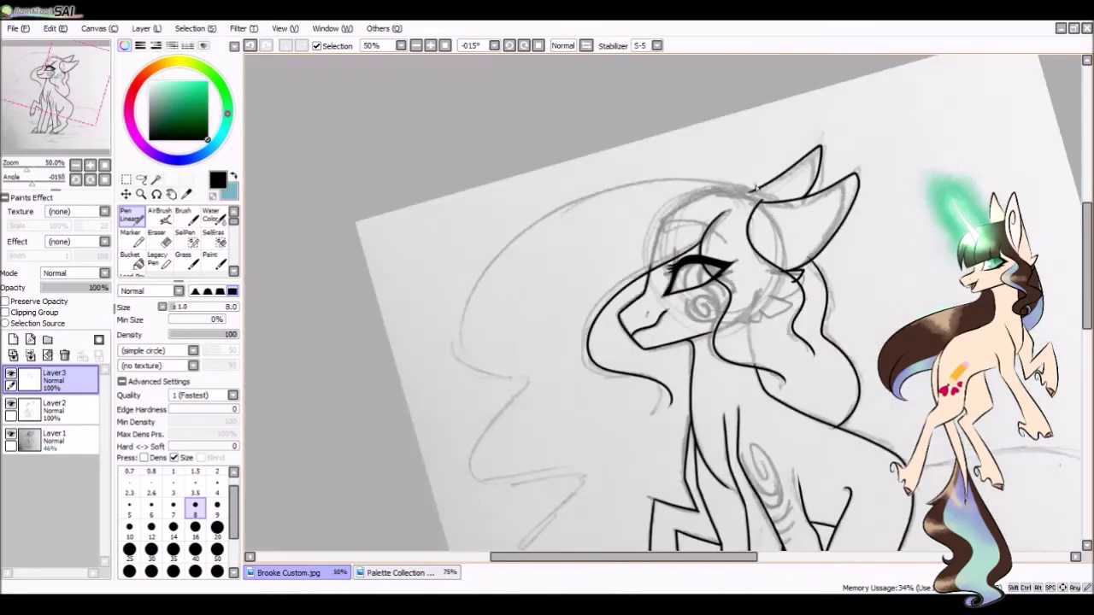
# - Ink the long outer mane lock sweeping from the head down to a curled tip beside the forelegs
pyautogui.scroll(1, 627, 348)
pyautogui.scroll(2, 626, 348)
pyautogui.moveTo(568, 408); pyautogui.dragTo(770, 457)
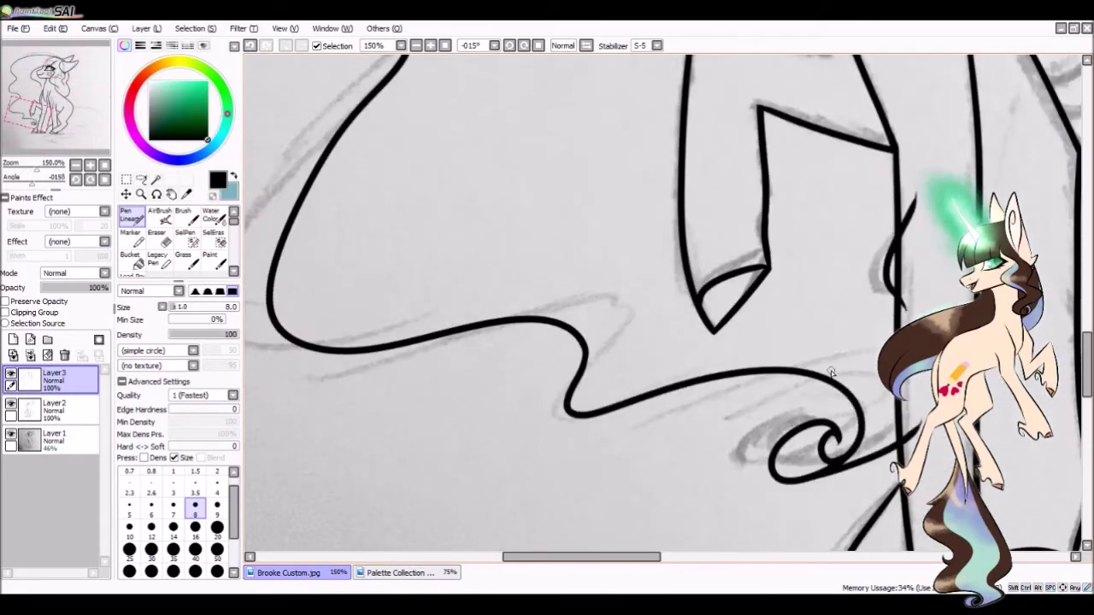
# - Erase the mane lines that overlap the forelegs and the ear base
pyautogui.press('e')
pyautogui.moveTo(905, 223); pyautogui.dragTo(878, 301)
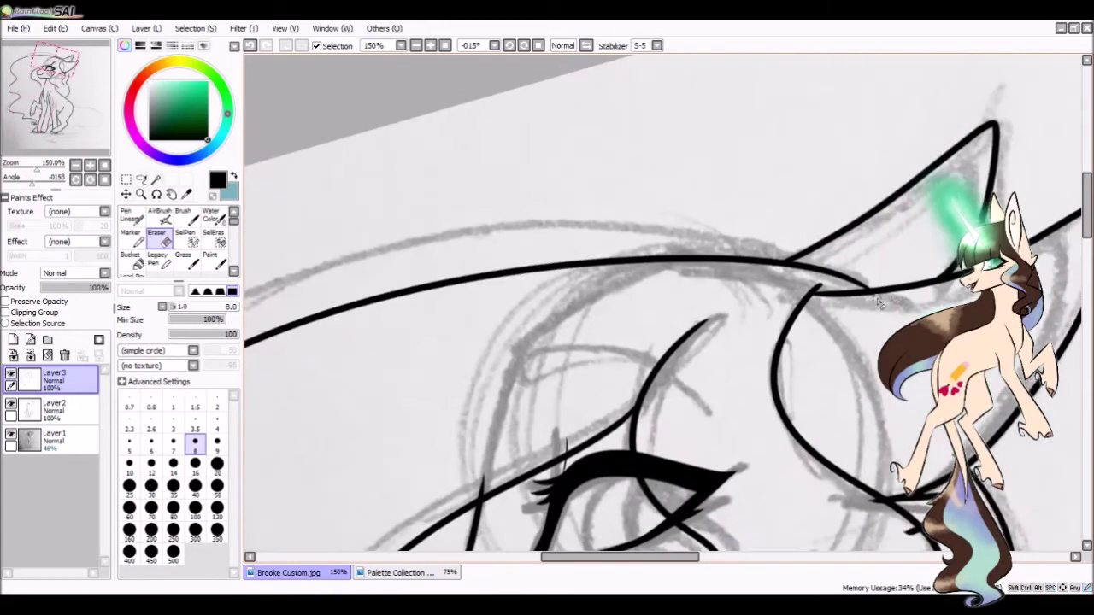
pyautogui.scroll(5, 797, 307)
pyautogui.scroll(-7, 799, 391)
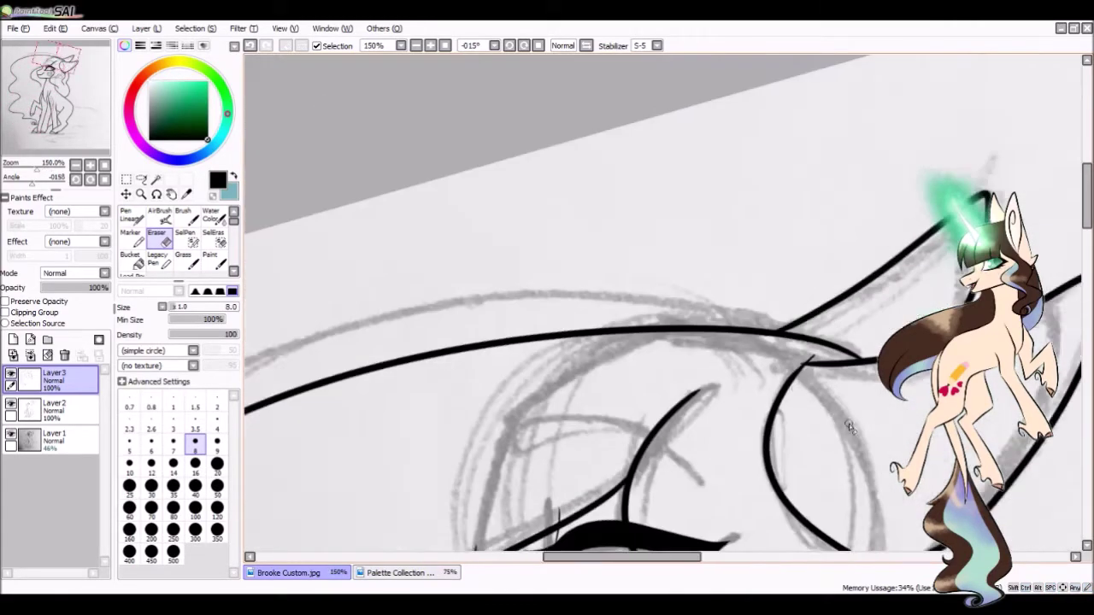
# - Ink the tail from the rump out to its curled strands on the ground beside the hind hoof
pyautogui.press('n')
pyautogui.moveTo(551, 253); pyautogui.dragTo(598, 444)
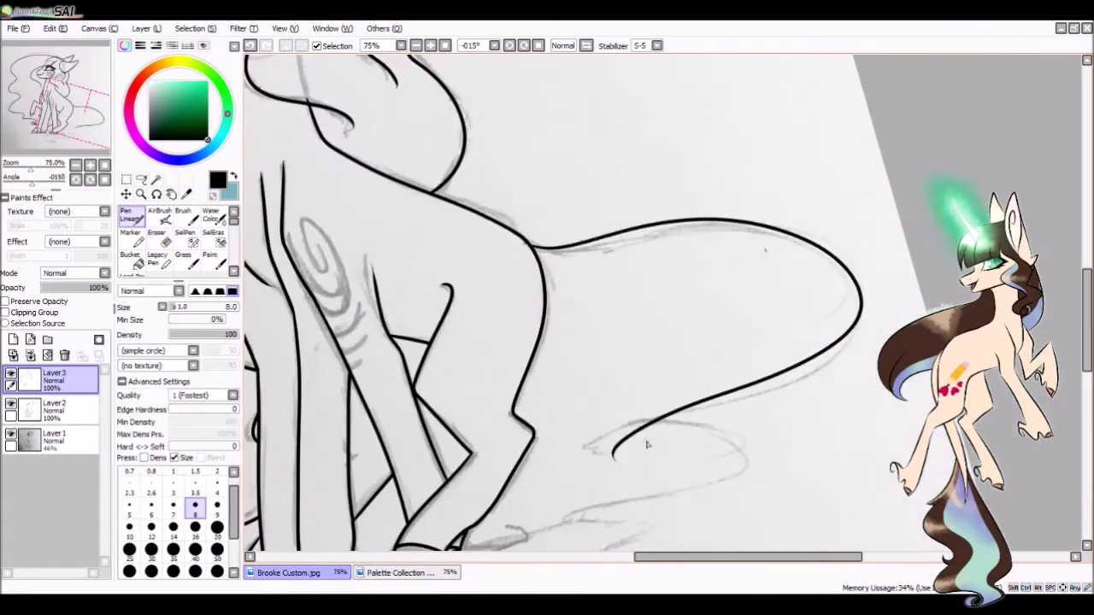
pyautogui.scroll(1, 650, 341)
pyautogui.moveTo(854, 257); pyautogui.dragTo(658, 406)
pyautogui.moveTo(906, 273); pyautogui.dragTo(672, 426)
pyautogui.moveTo(556, 431); pyautogui.dragTo(791, 271)
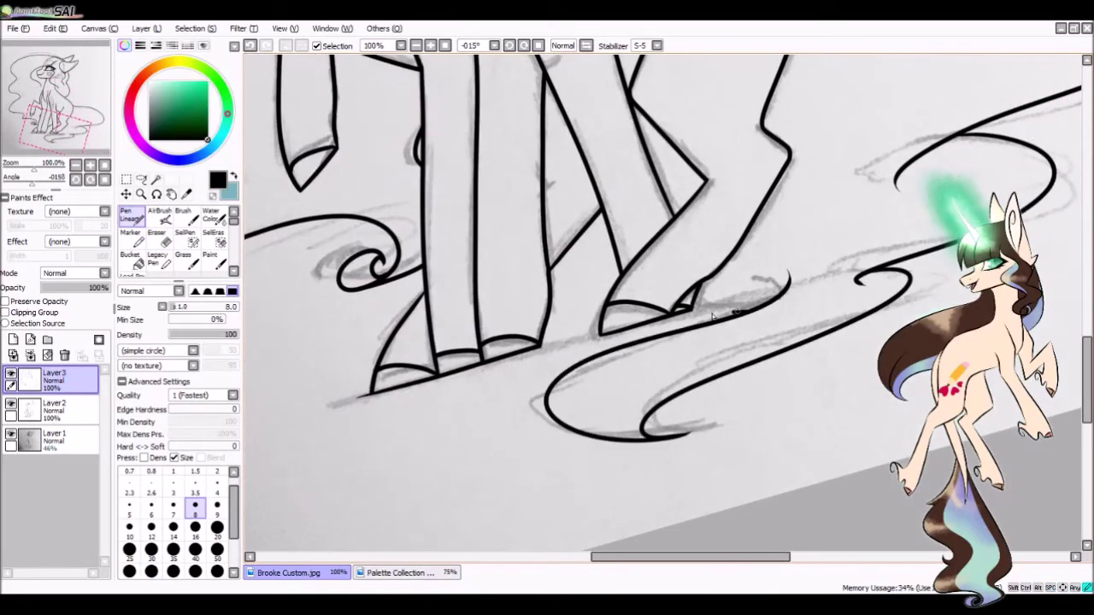
# - Erase the overshooting and overlapping line ends on the tail's curls
pyautogui.scroll(3, 675, 478)
pyautogui.press('e')
pyautogui.moveTo(555, 478); pyautogui.dragTo(735, 478)
pyautogui.moveTo(672, 476)
pyautogui.mouseDown()
pyautogui.moveTo(589, 252)
pyautogui.moveTo(598, 274)
pyautogui.mouseUp()
pyautogui.scroll(-3, 647, 313)
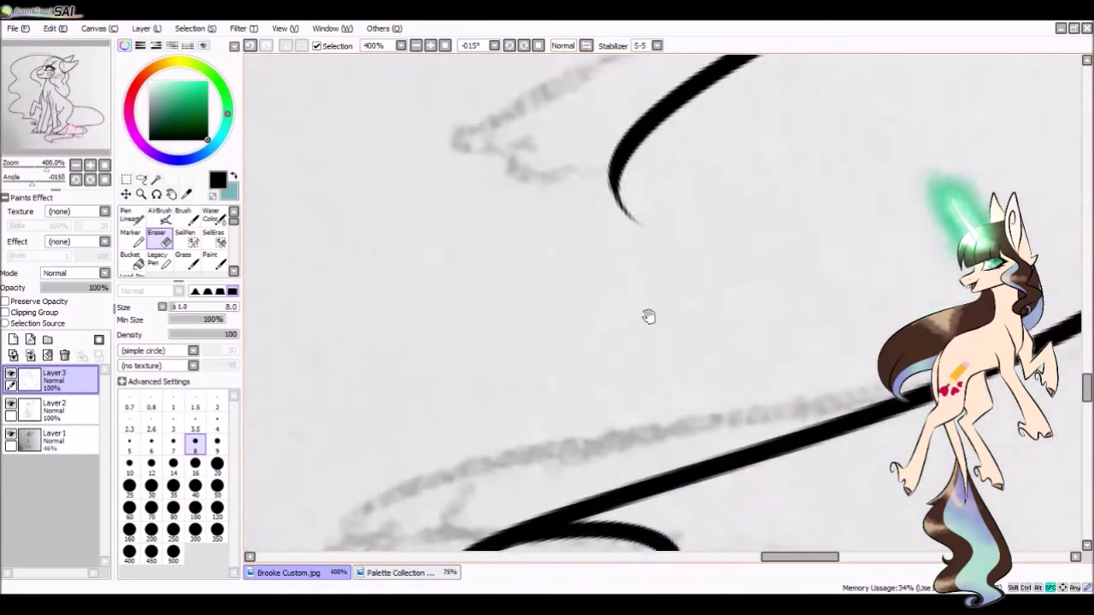
# - Hide the sketch layer and erase the Layer2 face and neck lines that cross the hair locks
pyautogui.scroll(1, 464, 230)
pyautogui.press('n')
pyautogui.scroll(-1, 393, 342)
pyautogui.moveTo(395, 342); pyautogui.dragTo(769, 513)
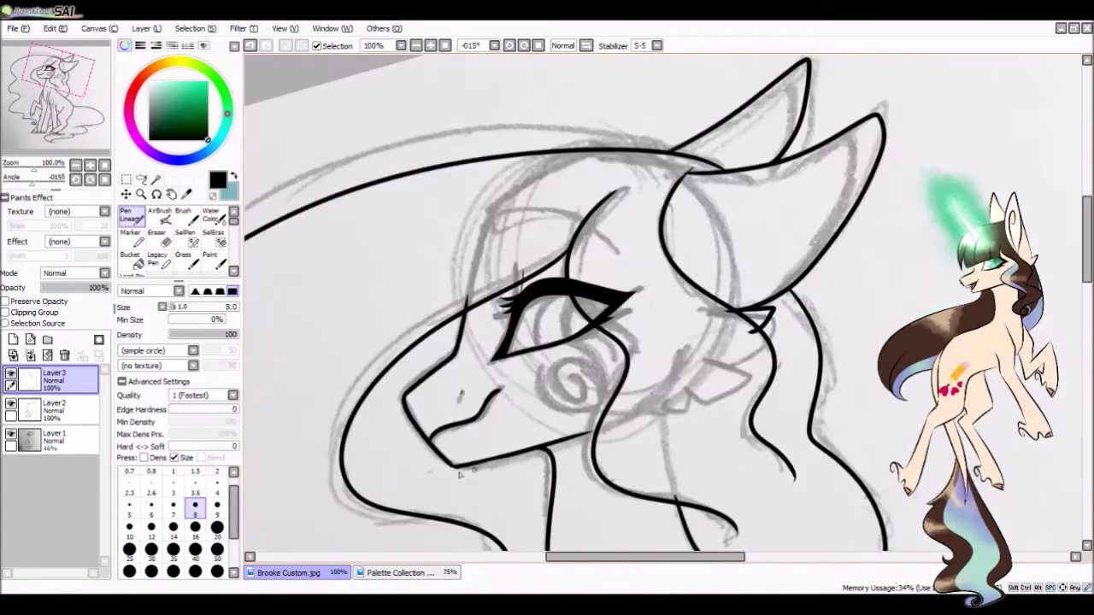
pyautogui.click(11, 433)
pyautogui.scroll(3, 513, 282)
pyautogui.press('e')
pyautogui.click(54, 409)
pyautogui.moveTo(438, 276); pyautogui.dragTo(451, 229)
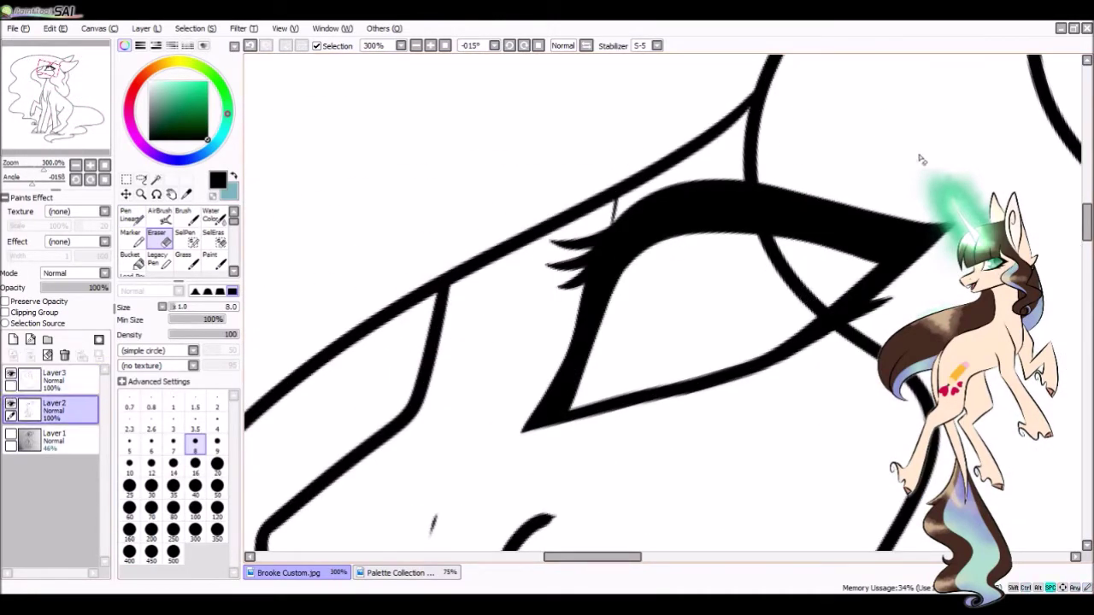
pyautogui.scroll(-5, 733, 288)
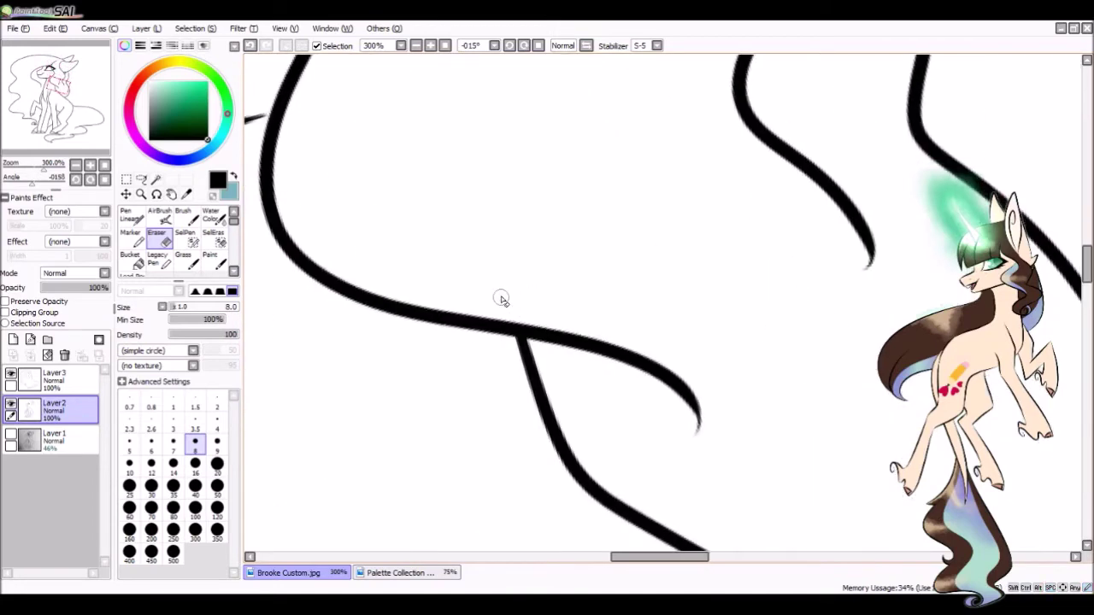
pyautogui.scroll(6, 503, 299)
# - Show the sketch layer and add a new layer directly above it
pyautogui.click(10, 433)
pyautogui.click(53, 440)
pyautogui.click(13, 339)
# - Sample the pink from the palette document and fill the iris with it
pyautogui.hotkey('ctrl', 'Tab')
pyautogui.keyDown('alt'); pyautogui.click(464, 317); pyautogui.keyUp('alt')
pyautogui.hotkey('ctrl', 'Tab')
pyautogui.press('n')
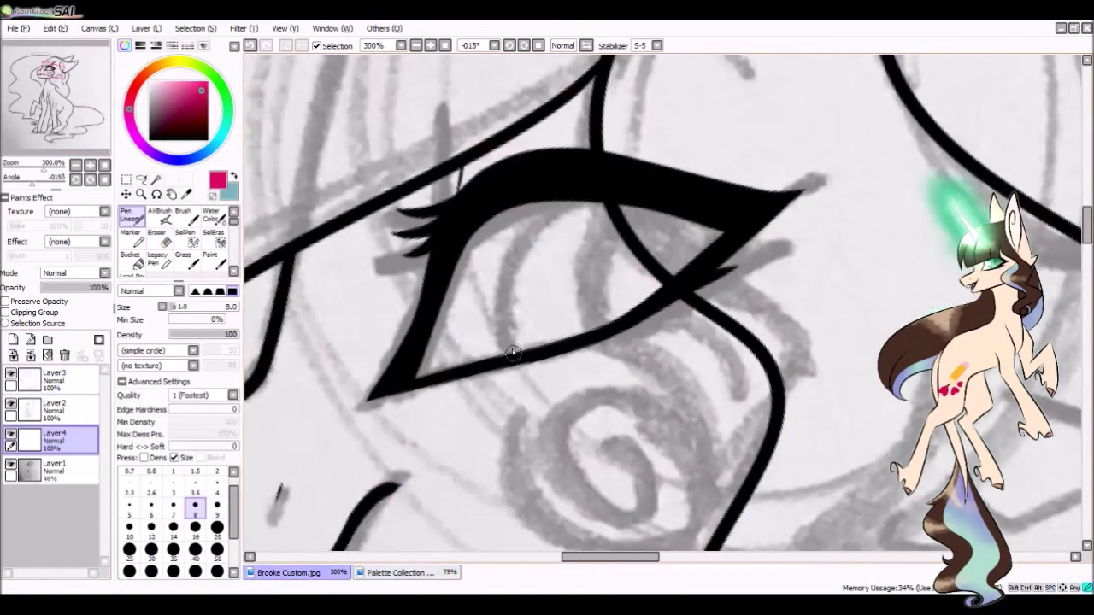
pyautogui.moveTo(569, 204); pyautogui.dragTo(675, 282)
pyautogui.moveTo(523, 257)
pyautogui.mouseDown()
pyautogui.moveTo(633, 282)
pyautogui.moveTo(658, 231)
pyautogui.mouseUp()
# - Shade the upper iris in dark crimson on a new clipped layer and soften the shading with the Blur brush
pyautogui.click(13, 339)
pyautogui.click(5, 312)
pyautogui.click(233, 176)
pyautogui.click(204, 109)
pyautogui.scroll(-2, 175, 513)
pyautogui.click(174, 496)
pyautogui.moveTo(513, 257); pyautogui.dragTo(692, 206)
pyautogui.press('b')
pyautogui.moveTo(513, 282)
pyautogui.mouseDown()
pyautogui.moveTo(692, 215)
pyautogui.moveTo(598, 247)
pyautogui.moveTo(502, 325)
pyautogui.moveTo(650, 248)
pyautogui.mouseUp()
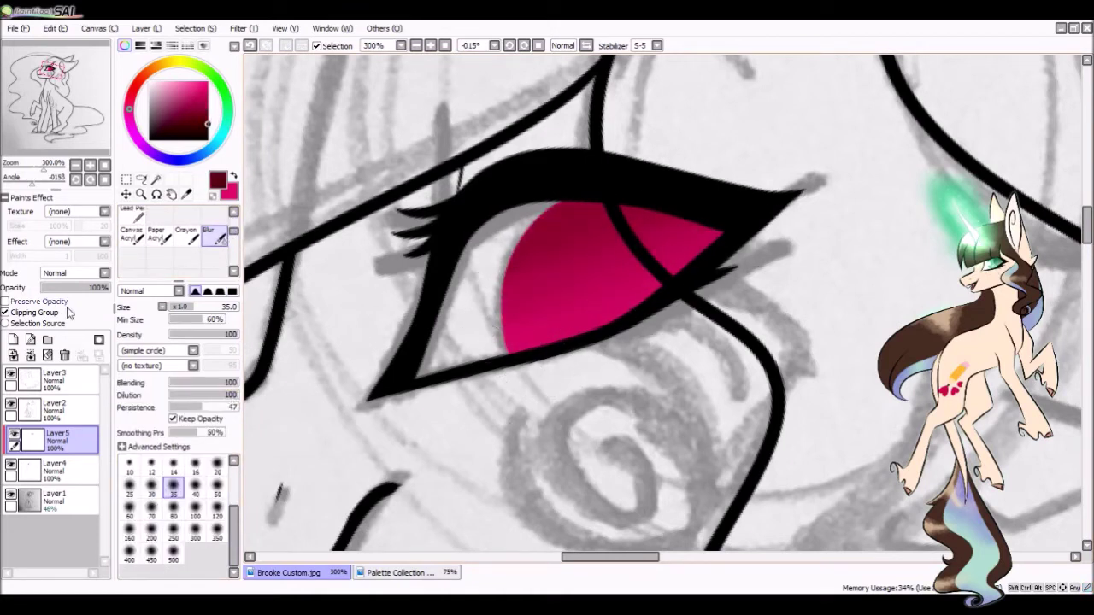
# - Paint a large dark maroon pupil over the iris on a separate unclipped layer
pyautogui.press('Delete')
pyautogui.press('n')
pyautogui.moveTo(575, 335)
pyautogui.mouseDown()
pyautogui.moveTo(694, 287)
pyautogui.moveTo(601, 320)
pyautogui.moveTo(564, 299)
pyautogui.moveTo(686, 270)
pyautogui.mouseUp()
pyautogui.hotkey('ctrl', 'z')
pyautogui.hotkey('ctrl', 'z')
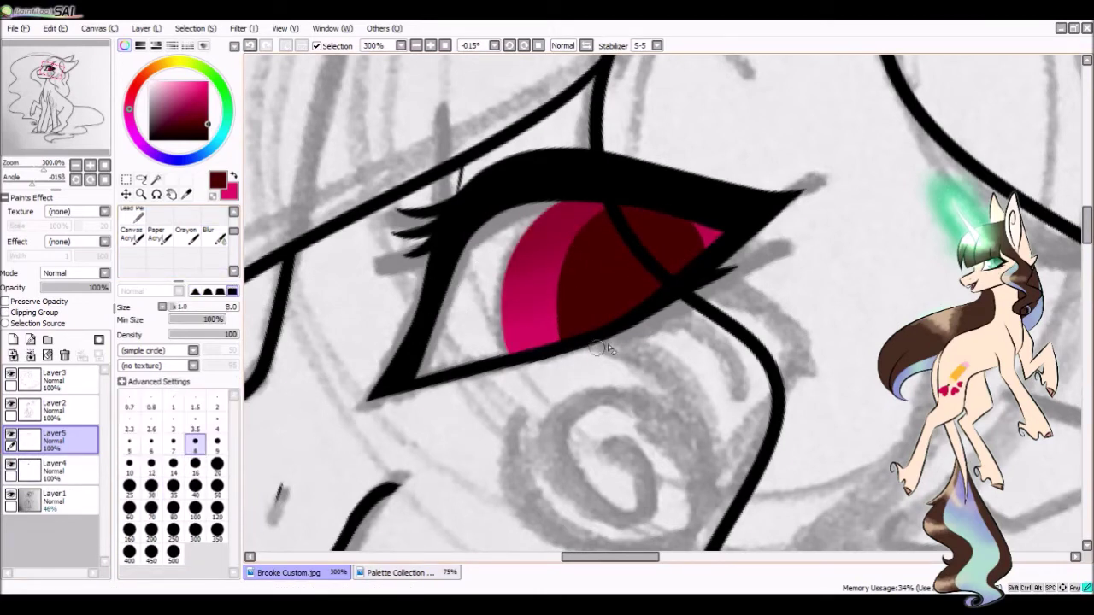
# - Brighten the iris with blurred pink on a new layer clipped to Layer4 and merge it down
pyautogui.click(54, 470)
pyautogui.click(13, 339)
pyautogui.click(5, 312)
pyautogui.press('x')
pyautogui.moveTo(560, 342)
pyautogui.mouseDown()
pyautogui.moveTo(602, 205)
pyautogui.moveTo(508, 312)
pyautogui.mouseUp()
pyautogui.click(214, 235)
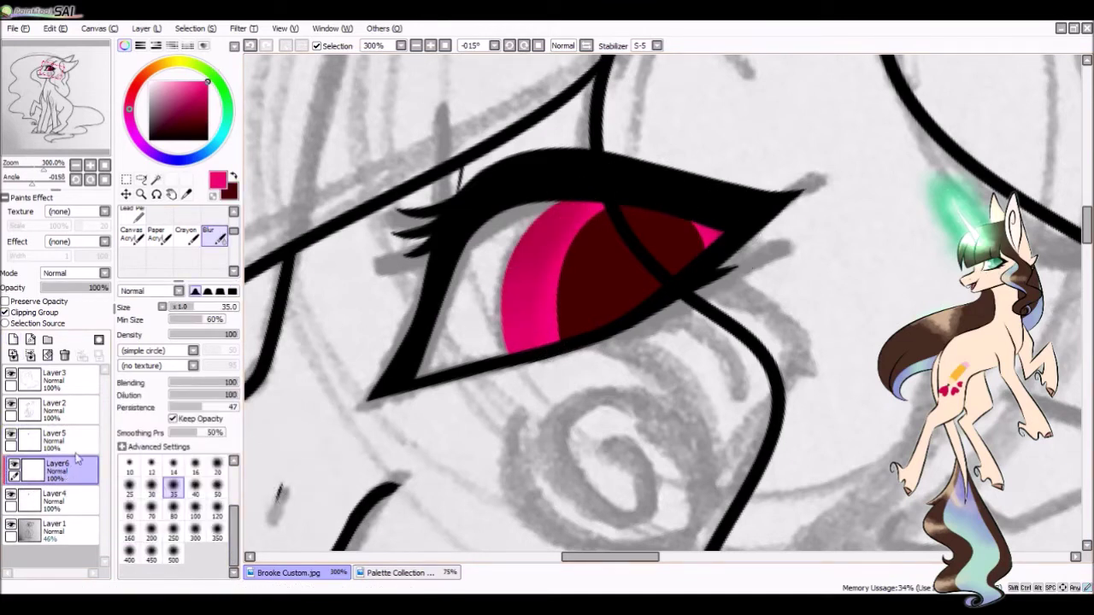
pyautogui.click(29, 355)
# - Airbrush a pink glow over the lower pupil on a clipped Luminosity layer and merge it down
pyautogui.click(54, 440)
pyautogui.click(5, 312)
pyautogui.scroll(3, 175, 235)
pyautogui.click(158, 214)
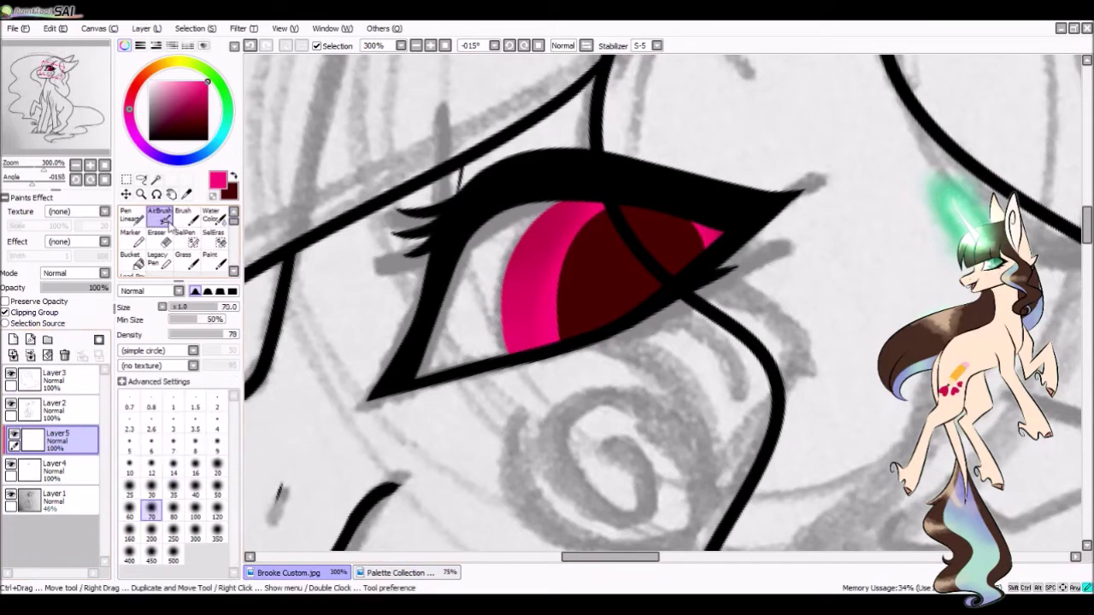
pyautogui.moveTo(475, 325); pyautogui.dragTo(379, 452)
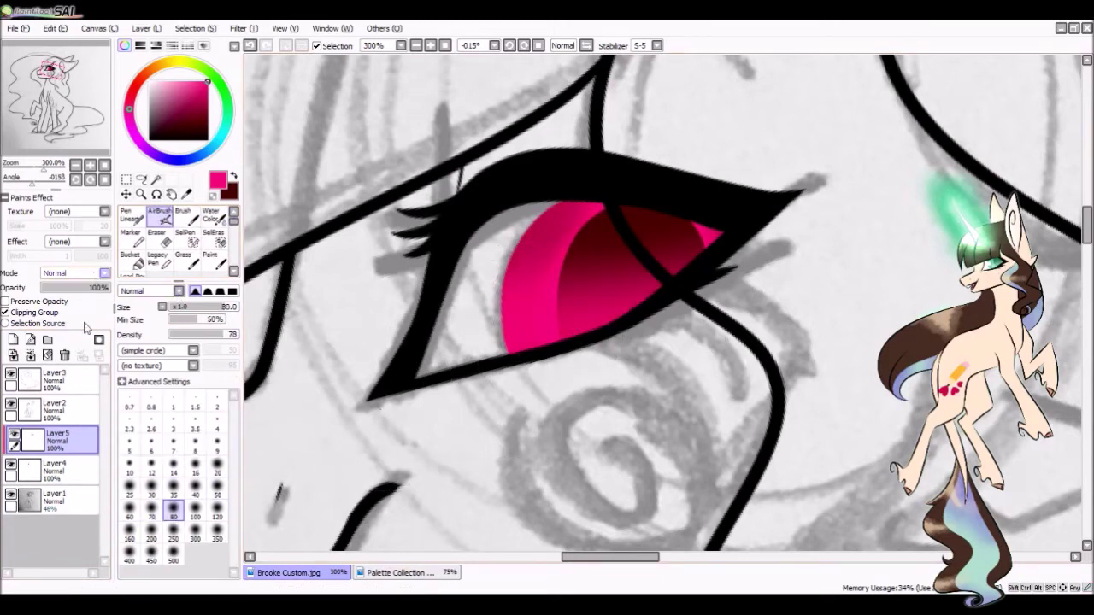
pyautogui.scroll(2, 81, 272)
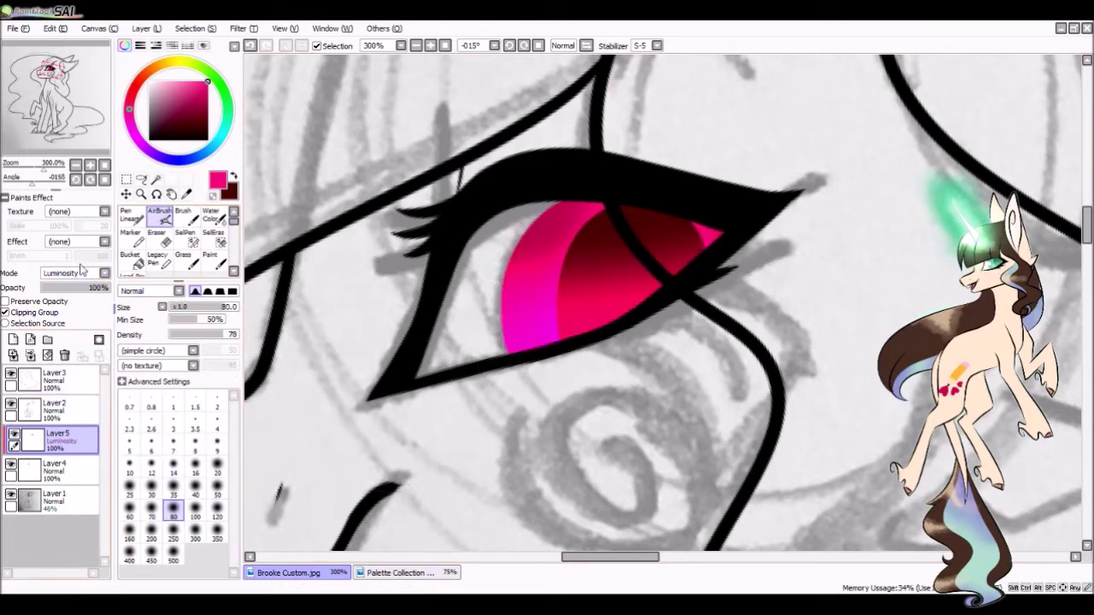
pyautogui.click(30, 354)
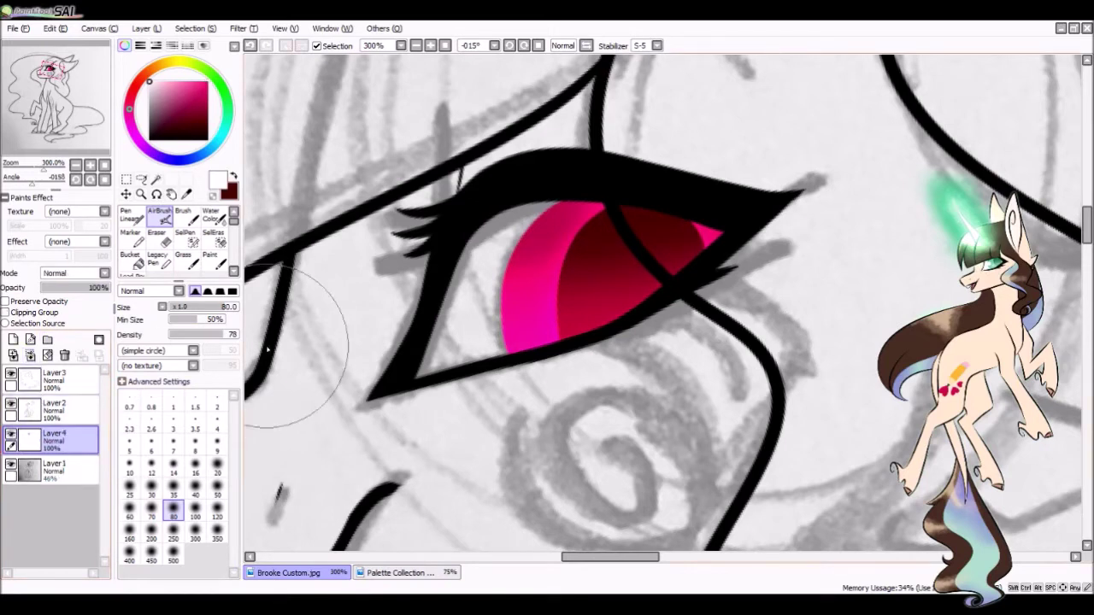
# - Add two round white highlights to the iris with a size 16 pen and paint the white of the eye on a new layer
pyautogui.press('n')
pyautogui.click(195, 476)
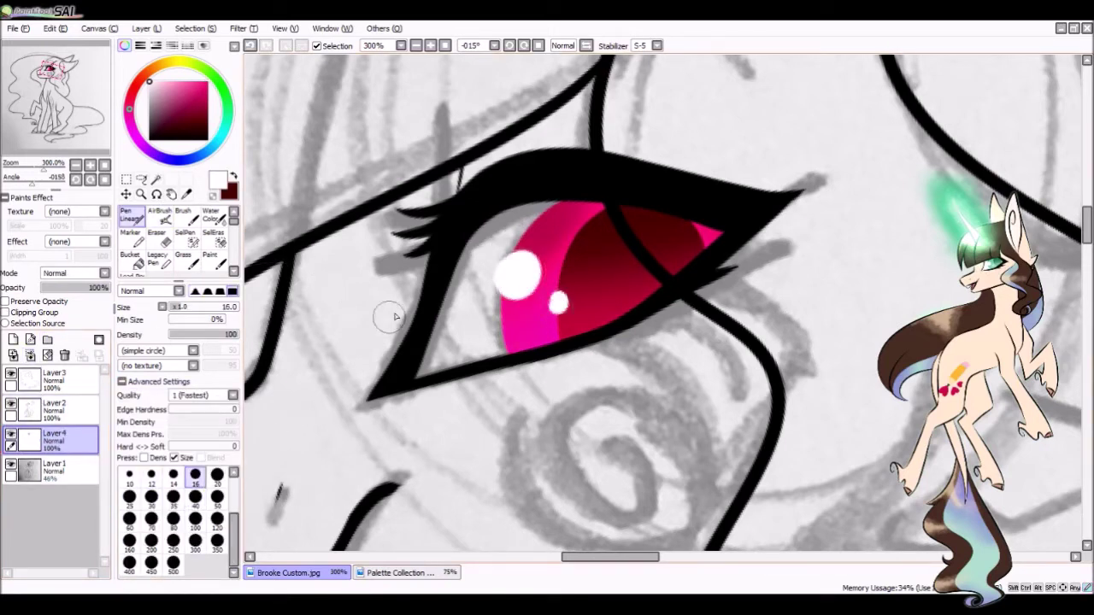
pyautogui.click(13, 340)
pyautogui.moveTo(427, 368)
pyautogui.mouseDown()
pyautogui.moveTo(495, 337)
pyautogui.moveTo(529, 205)
pyautogui.moveTo(444, 325)
pyautogui.mouseUp()
# - Merge the eye colours and the Layer2 line art into Layer5 and lower its opacity to 66%
pyautogui.click(47, 432)
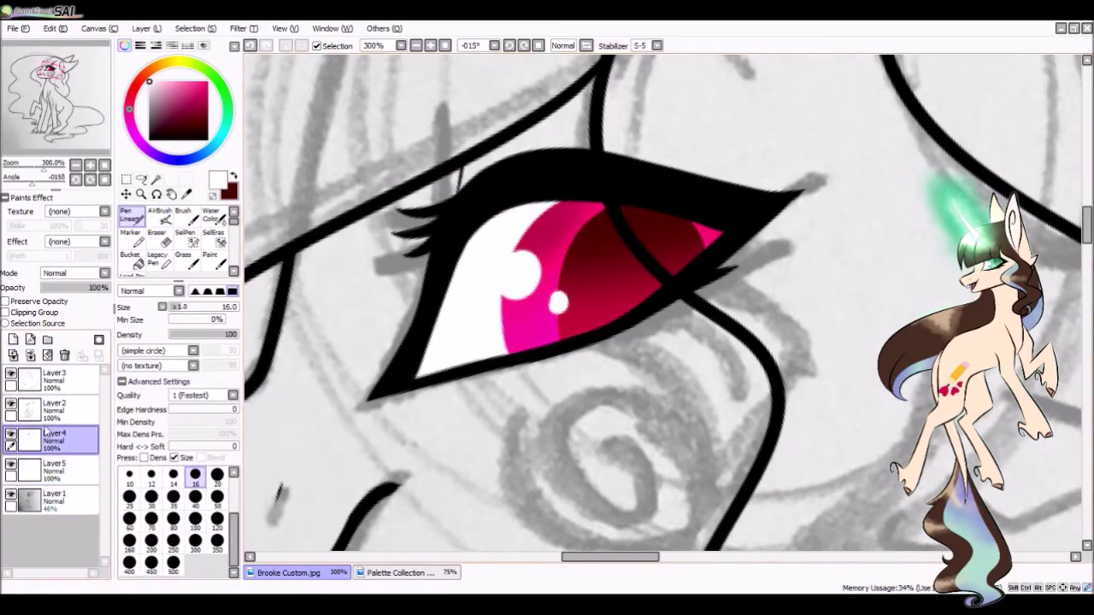
pyautogui.click(30, 355)
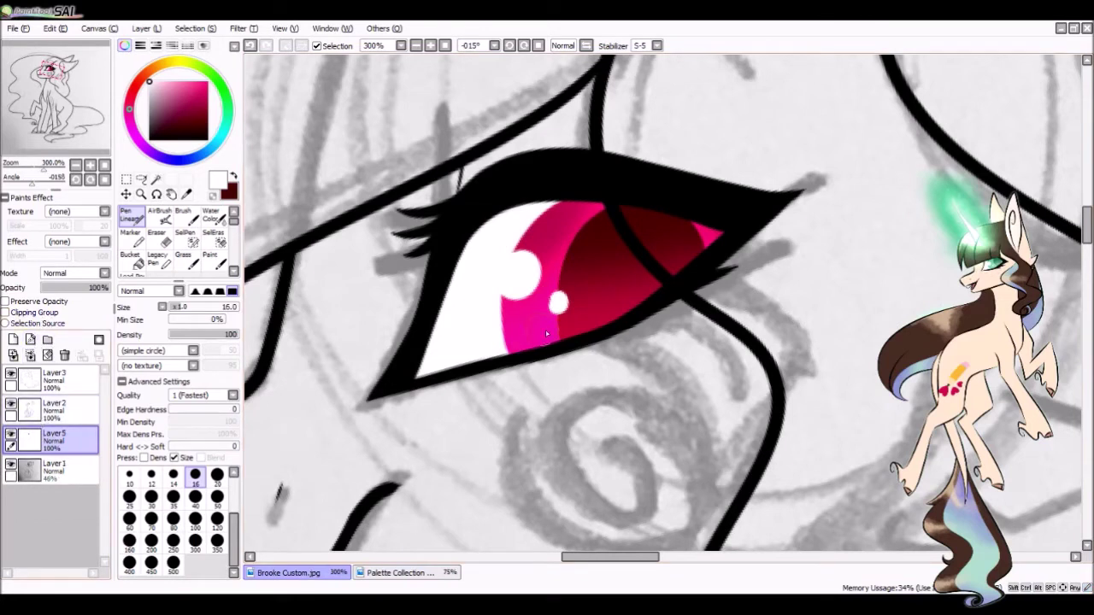
pyautogui.hotkey('ctrl', 'e')
pyautogui.moveTo(108, 287); pyautogui.dragTo(72, 287)
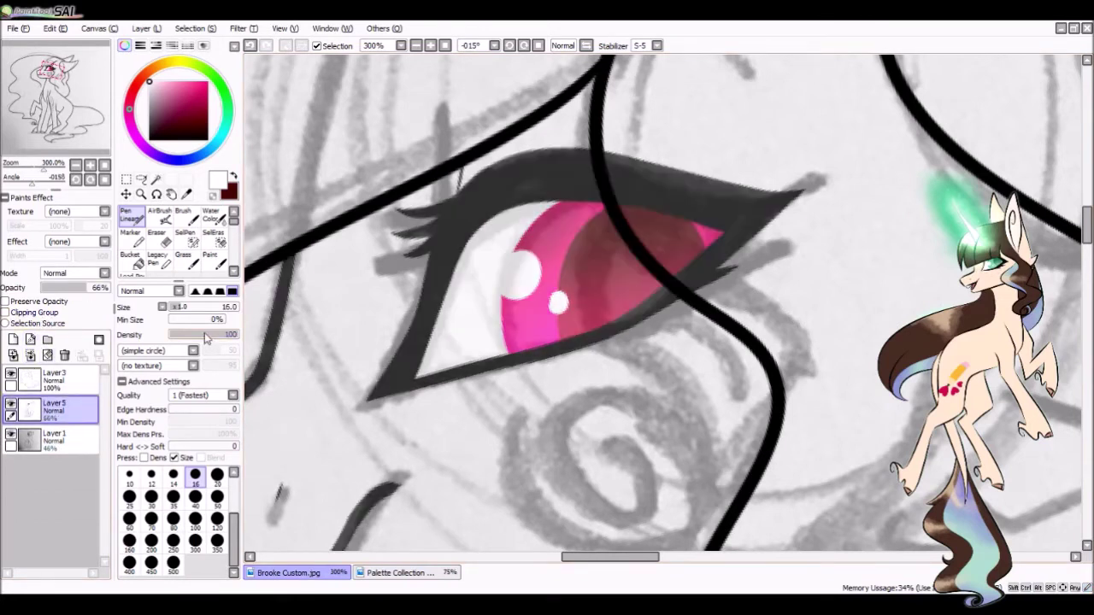
# - Try to fade the eye's outer corner behind the forelock with a size 80 eraser at density 50
pyautogui.press('e')
pyautogui.moveTo(626, 160)
pyautogui.mouseDown()
pyautogui.moveTo(696, 280)
pyautogui.moveTo(659, 162)
pyautogui.moveTo(713, 207)
pyautogui.mouseUp()
pyautogui.hotkey('ctrl', 'z')
pyautogui.press(']')
pyautogui.press(']')
pyautogui.press(']')
pyautogui.press(']')
pyautogui.press(']')
pyautogui.press(']')
pyautogui.press(']')
pyautogui.press(']')
pyautogui.press(']')
pyautogui.moveTo(696, 117); pyautogui.dragTo(747, 254)
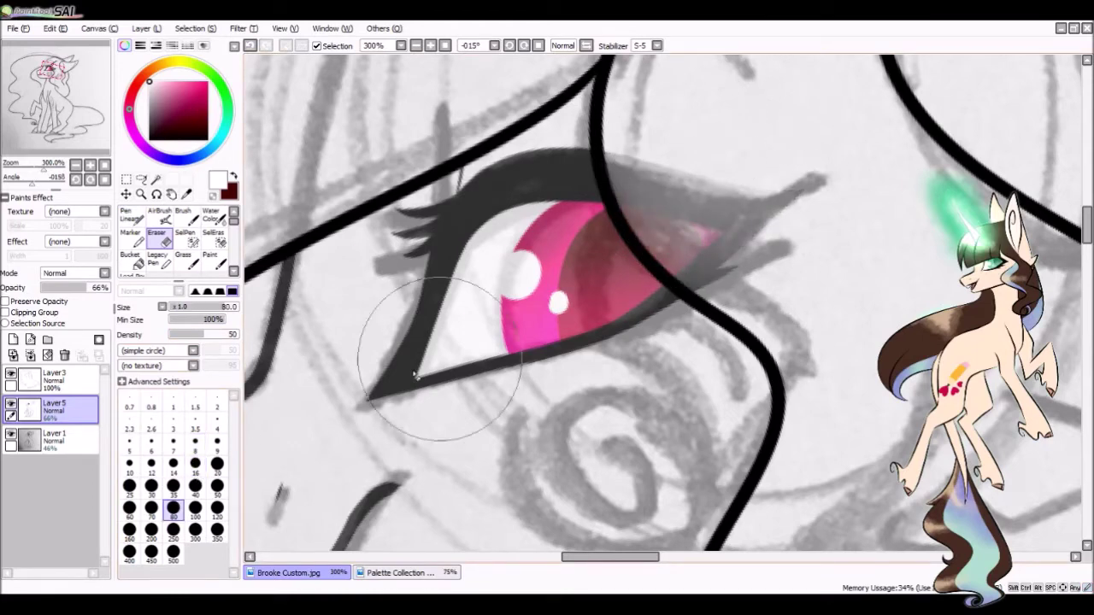
# - Hide the sketch layer and undo the erasing on the eye's outer corner
pyautogui.moveTo(72, 287); pyautogui.dragTo(107, 287)
pyautogui.click(11, 434)
pyautogui.hotkey('ctrl', 'z')
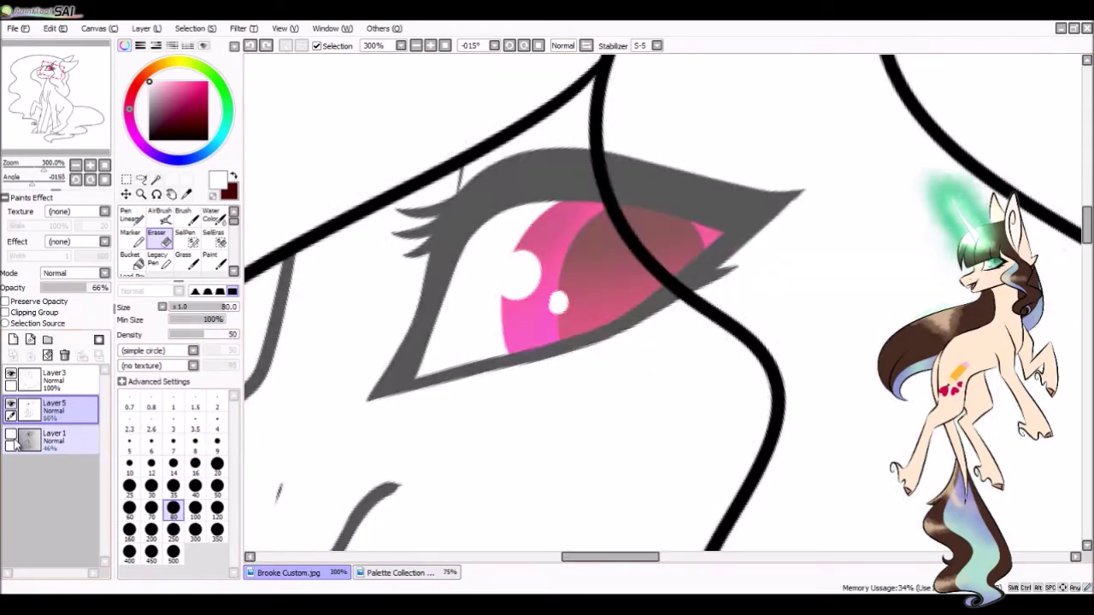
# - Erase the part of the eye that extends behind the forelock and restore Layer5 to 100% opacity
pyautogui.moveTo(493, 233)
pyautogui.mouseDown()
pyautogui.moveTo(664, 231)
pyautogui.moveTo(691, 207)
pyautogui.mouseUp()
pyautogui.scroll(-4, 723, 324)
# - Fill the head, ears and body with a light orange sampled from the palette charts, on a new layer beneath the line art
pyautogui.click(423, 573)
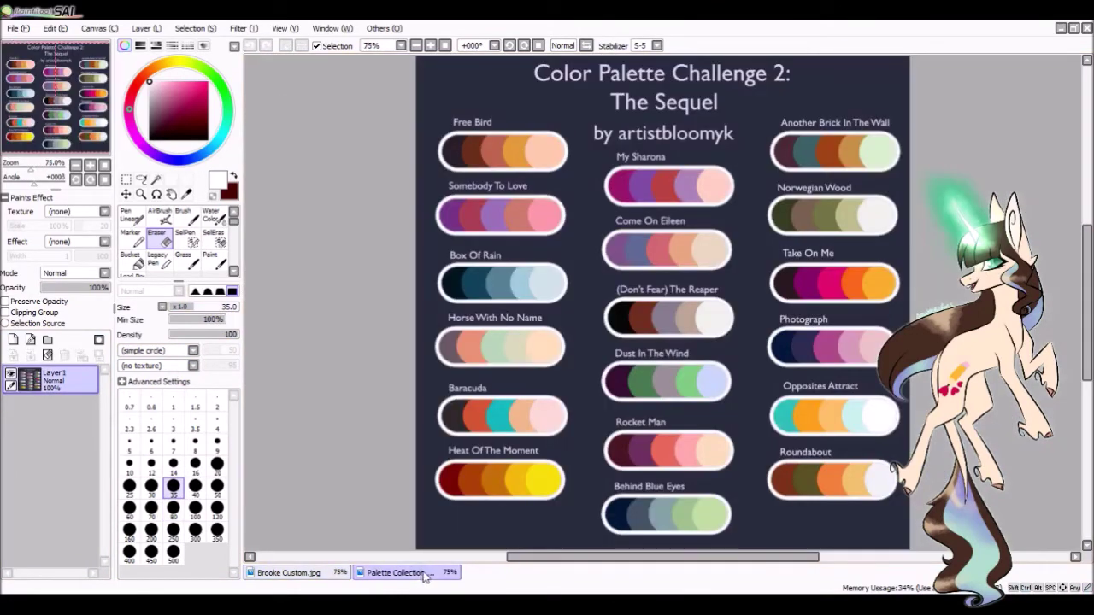
pyautogui.keyDown('alt'); pyautogui.click(535, 343); pyautogui.keyUp('alt')
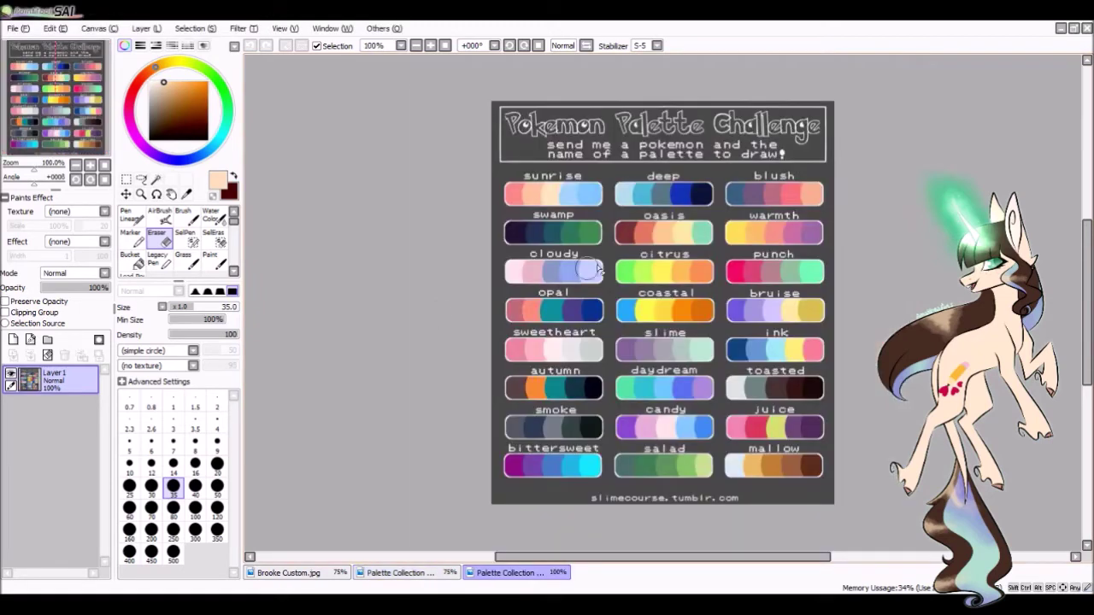
pyautogui.click(313, 572)
pyautogui.click(13, 339)
pyautogui.click(130, 259)
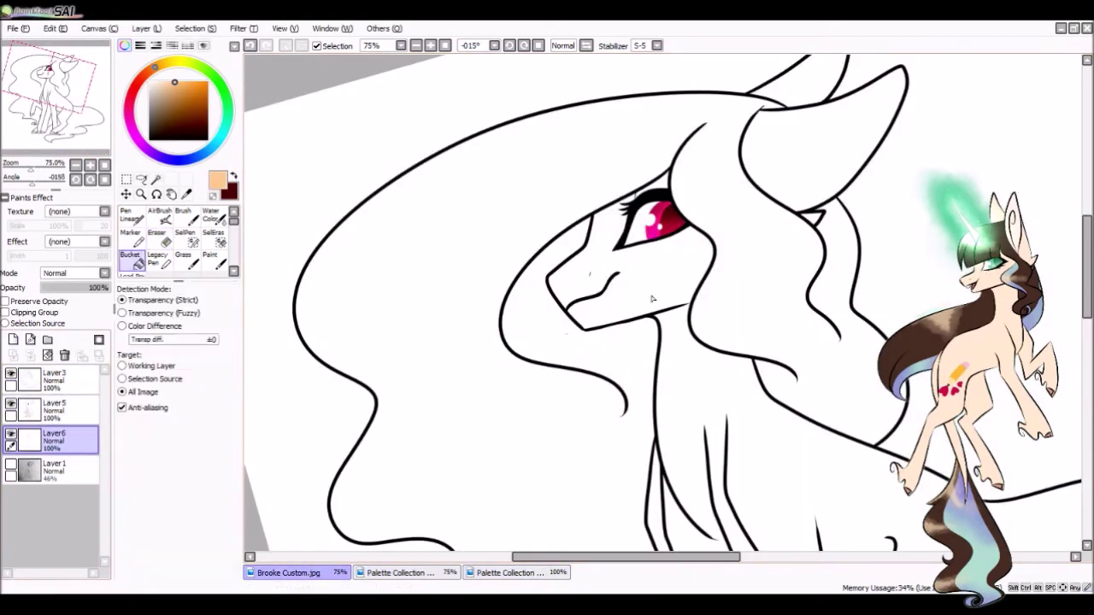
pyautogui.click(615, 274)
pyautogui.click(811, 181)
pyautogui.click(699, 441)
pyautogui.scroll(-5, 651, 439)
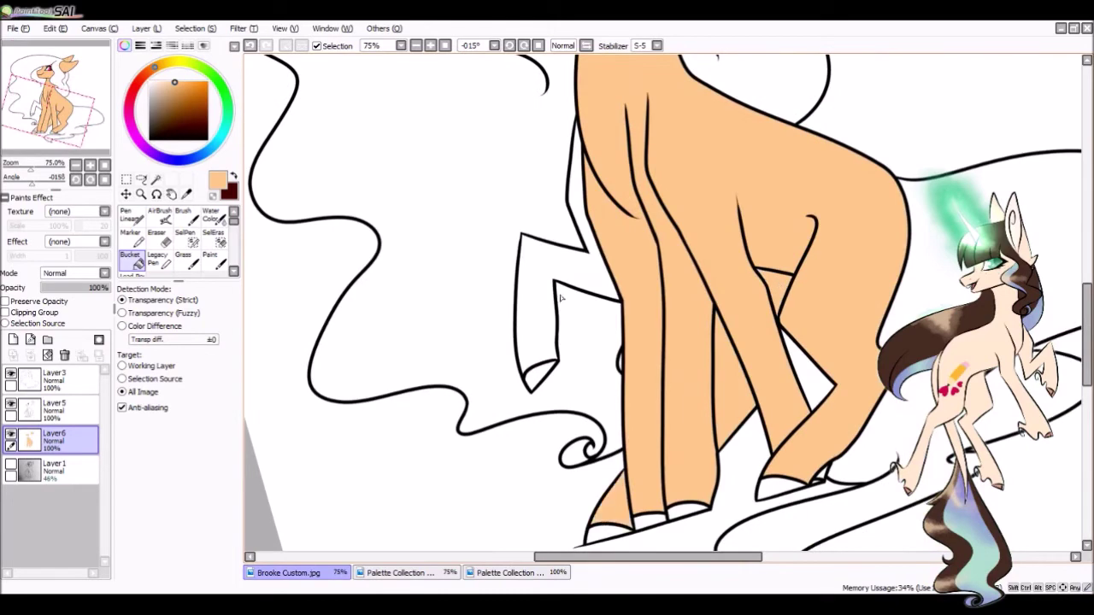
# - Merge Layer3 into Layer5 and touch up the face fill at the line corners on Layer6 with a size 14 pen
pyautogui.scroll(5, 560, 298)
pyautogui.scroll(4, 520, 447)
pyautogui.press('e')
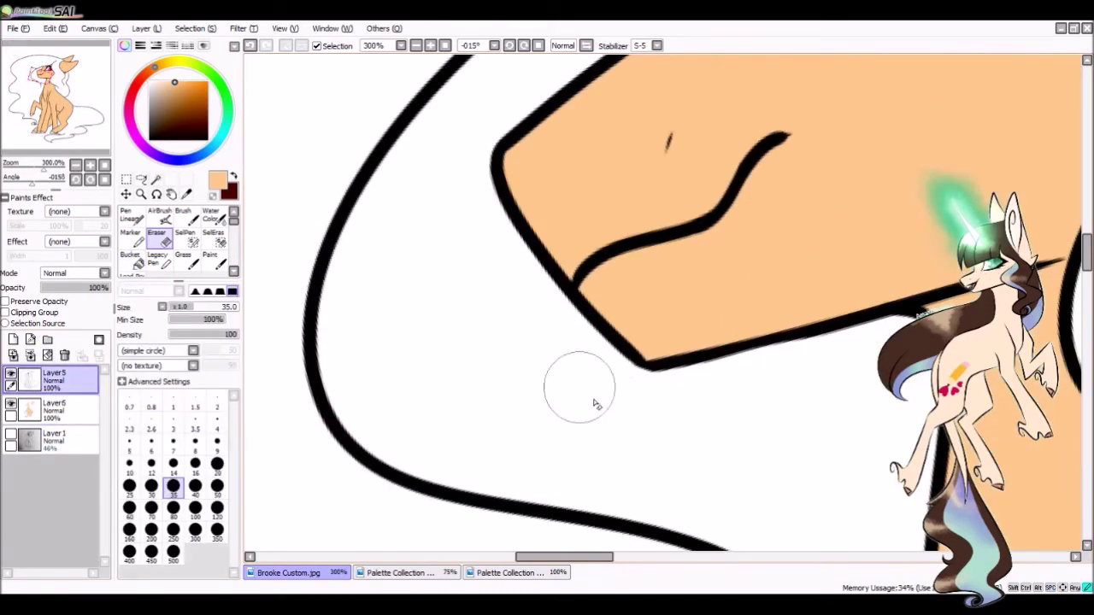
pyautogui.press('n')
pyautogui.scroll(5, 713, 166)
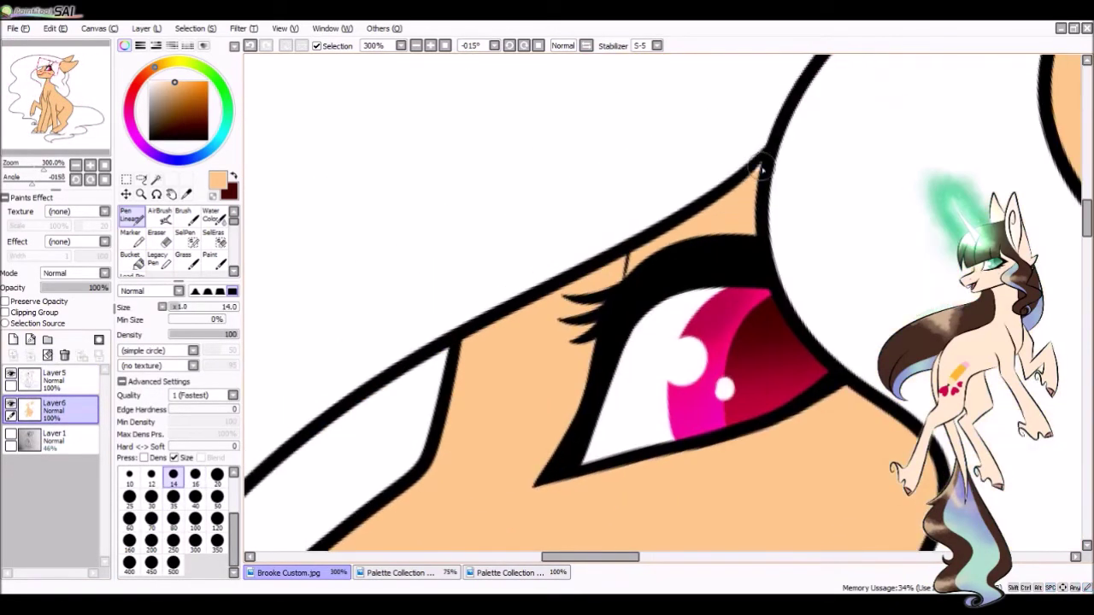
# - Clean up the orange fill along the chest, legs and hooves with a size 35 eraser and a size 14 pen
pyautogui.scroll(-10, 762, 168)
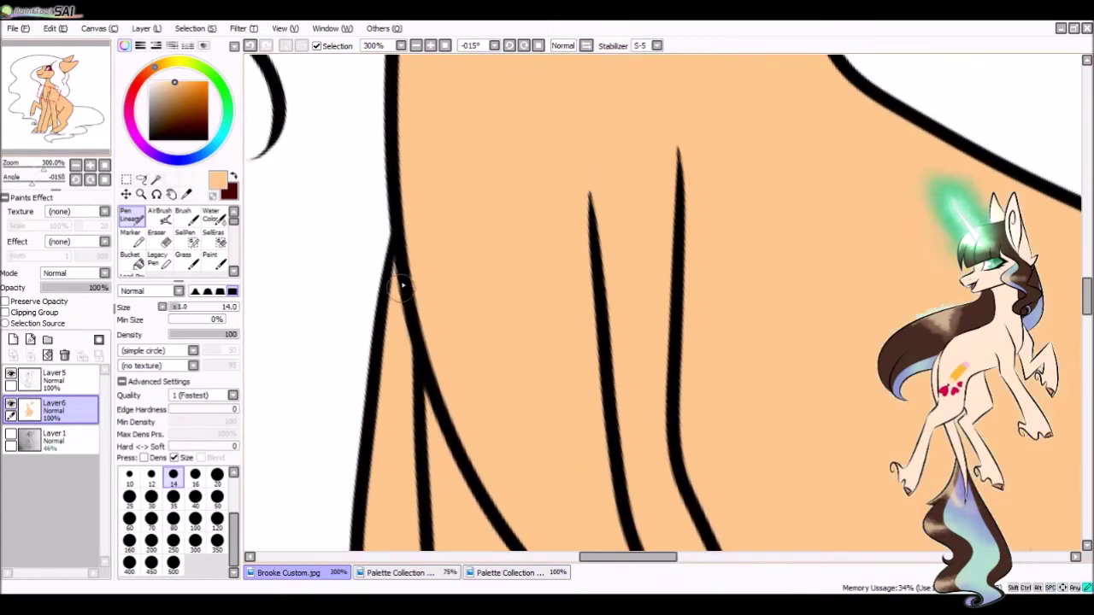
pyautogui.scroll(-6, 436, 265)
pyautogui.press('e')
pyautogui.moveTo(305, 513); pyautogui.dragTo(337, 542)
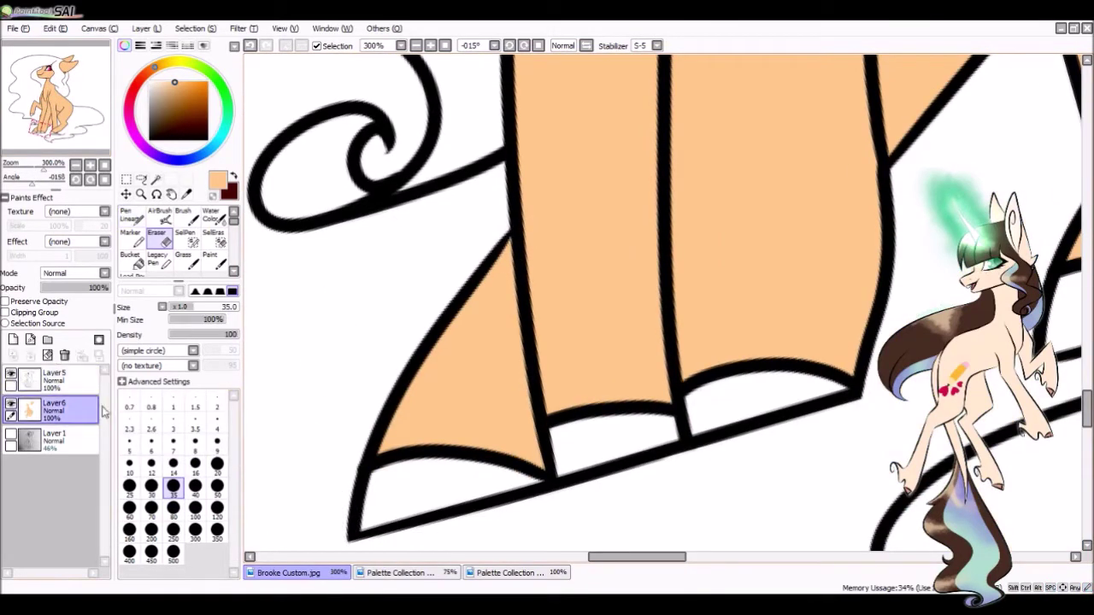
pyautogui.press('n')
pyautogui.scroll(10, 833, 273)
pyautogui.scroll(-4, 773, 256)
pyautogui.scroll(8, 773, 257)
# - Close the first palette chart, sample coral from the oasis palette and add a new clipping layer above the body fill
pyautogui.click(447, 566)
pyautogui.click(509, 573)
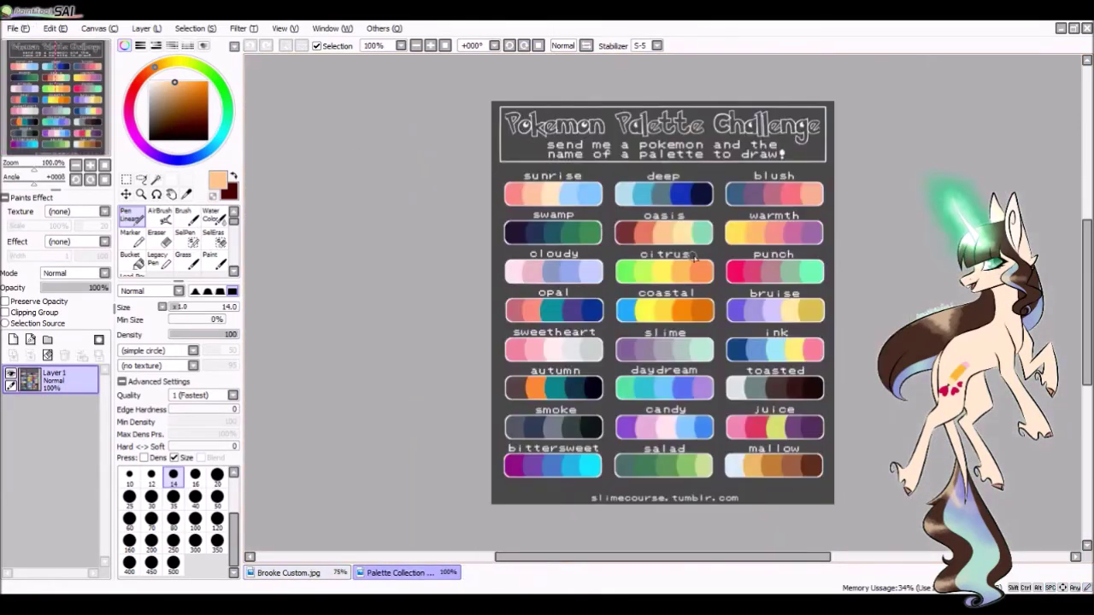
pyautogui.keyDown('alt'); pyautogui.click(648, 236); pyautogui.keyUp('alt')
pyautogui.hotkey('ctrl', 'w')
pyautogui.scroll(4, 641, 308)
pyautogui.click(13, 341)
pyautogui.click(5, 312)
# - Paint coral tips on both ears with a size 14 pen
pyautogui.moveTo(662, 109); pyautogui.dragTo(731, 99)
pyautogui.moveTo(667, 112); pyautogui.dragTo(540, 322)
pyautogui.moveTo(774, 126); pyautogui.dragTo(709, 359)
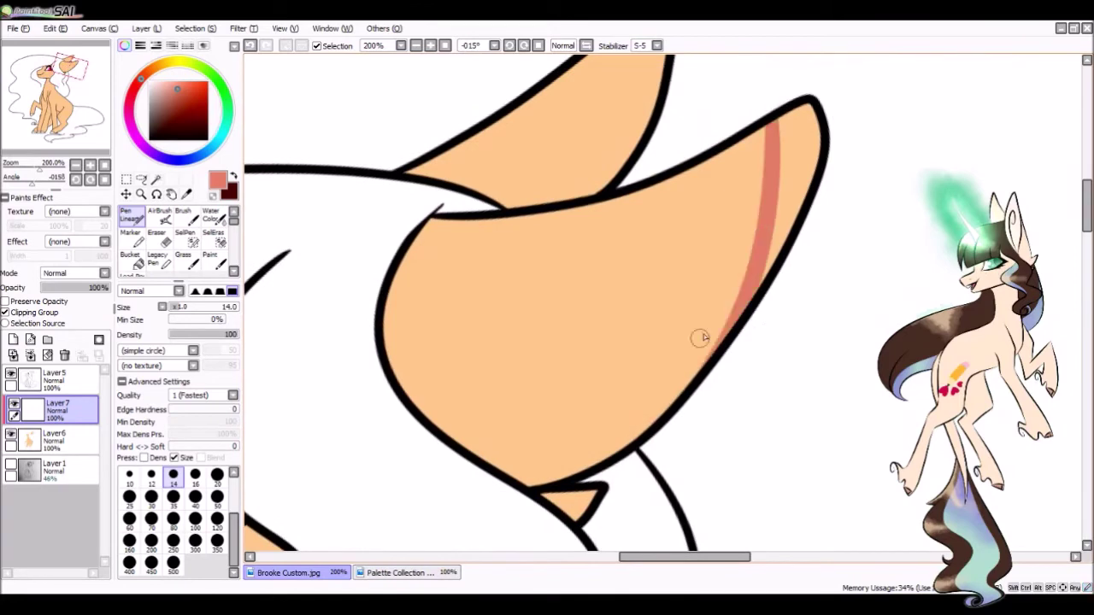
pyautogui.moveTo(791, 140); pyautogui.dragTo(762, 286)
pyautogui.moveTo(816, 109); pyautogui.dragTo(810, 192)
pyautogui.moveTo(812, 214); pyautogui.dragTo(867, 372)
pyautogui.moveTo(711, 158)
pyautogui.mouseDown()
pyautogui.moveTo(637, 350)
pyautogui.moveTo(688, 265)
pyautogui.mouseUp()
pyautogui.press('e')
pyautogui.press('n')
pyautogui.moveTo(645, 387); pyautogui.dragTo(655, 191)
# - Enlarge the pen to size 80 and paint a coral saddle marking across the shoulder, back and rump
pyautogui.hotkey('ctrl', '-')
pyautogui.moveTo(618, 347)
pyautogui.mouseDown()
pyautogui.moveTo(712, 183)
pyautogui.moveTo(541, 322)
pyautogui.moveTo(456, 193)
pyautogui.mouseUp()
pyautogui.press(']')
pyautogui.press(']')
pyautogui.press(']')
pyautogui.press(']')
pyautogui.press(']')
pyautogui.press(']')
pyautogui.press(']')
pyautogui.press(']')
pyautogui.press(']')
pyautogui.press(']')
pyautogui.moveTo(542, 244)
pyautogui.mouseDown()
pyautogui.moveTo(579, 384)
pyautogui.moveTo(553, 299)
pyautogui.mouseUp()
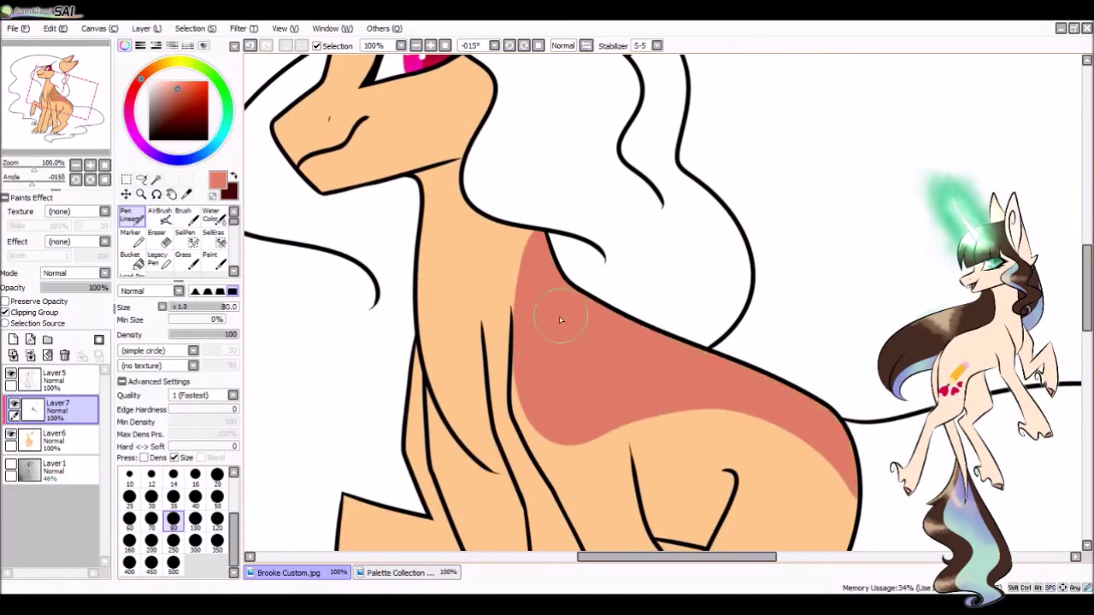
# - Continue the coral marking onto the upper part of the far foreleg and tidy its edge
pyautogui.scroll(2, 517, 440)
pyautogui.press('e')
pyautogui.press('n')
pyautogui.scroll(-2, 542, 427)
pyautogui.scroll(3, 564, 316)
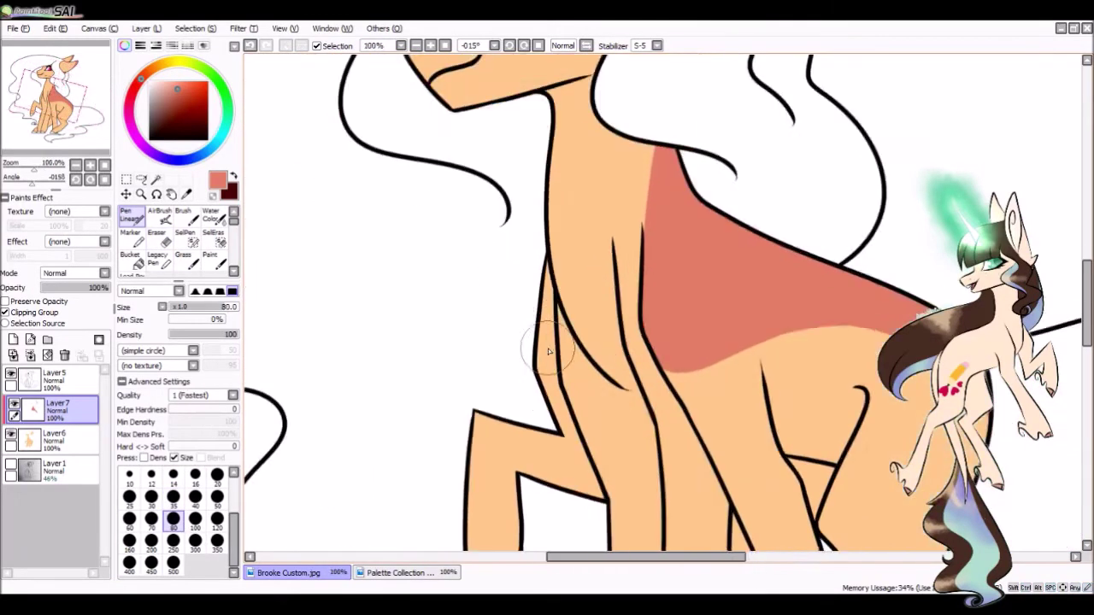
pyautogui.press('e')
pyautogui.moveTo(637, 257)
pyautogui.mouseDown()
pyautogui.moveTo(612, 416)
pyautogui.moveTo(586, 176)
pyautogui.moveTo(598, 103)
pyautogui.mouseUp()
pyautogui.press('n')
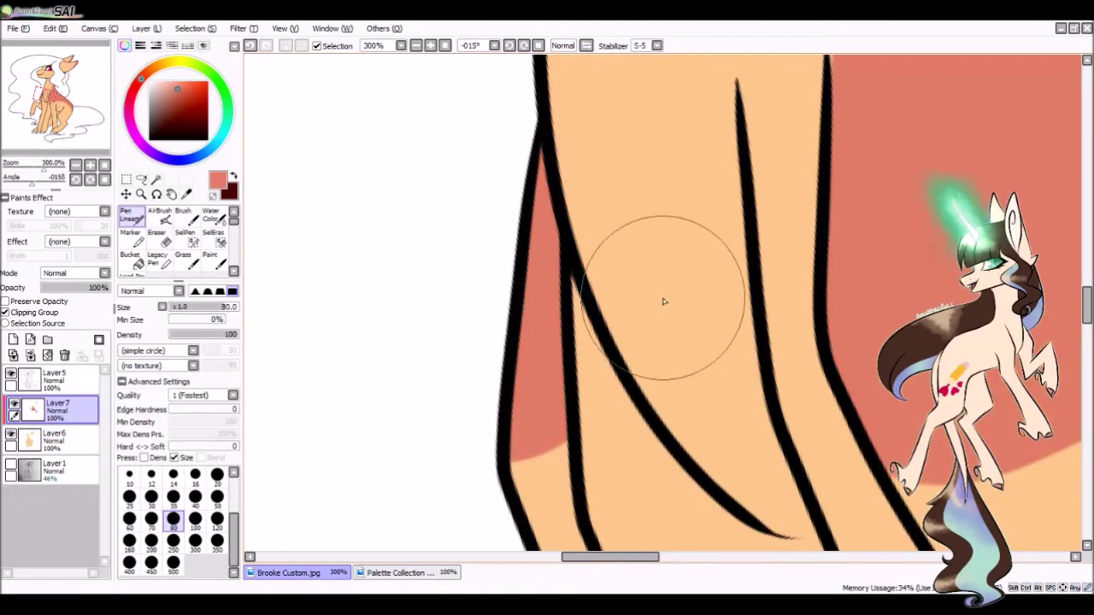
# - Add a clipping layer directly above the body fill and paint the muzzle pale yellow with a size 80 pen
pyautogui.scroll(-2, 667, 293)
pyautogui.click(51, 440)
pyautogui.click(30, 340)
pyautogui.scroll(2, 526, 321)
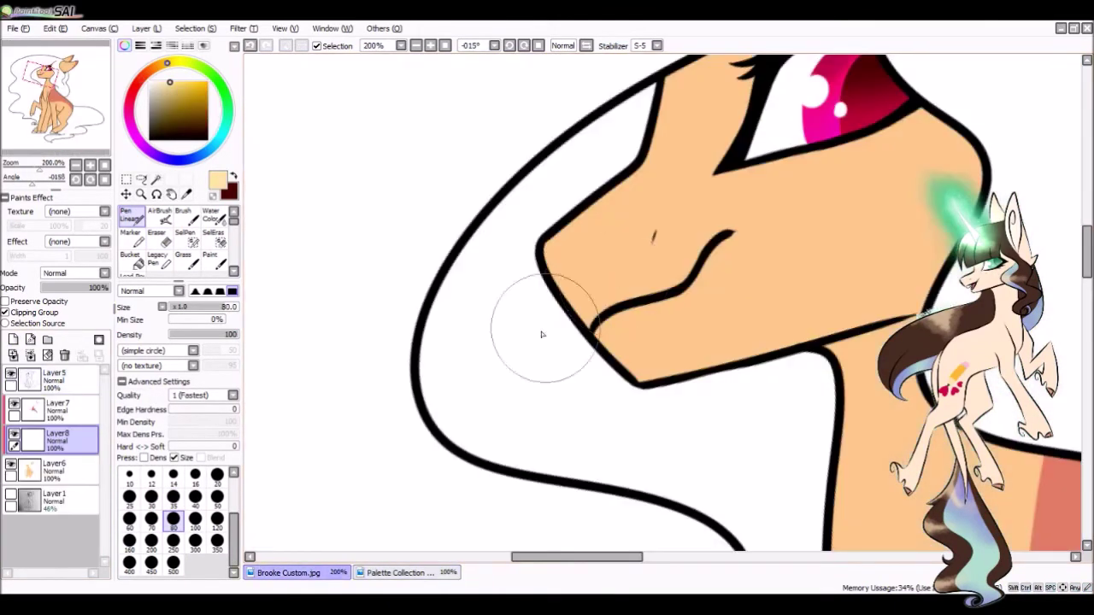
pyautogui.moveTo(542, 334)
pyautogui.mouseDown()
pyautogui.moveTo(659, 208)
pyautogui.moveTo(630, 268)
pyautogui.moveTo(649, 282)
pyautogui.mouseUp()
# - Reduce the pen to size 30 and paint pale-yellow bands above the front hooves and across the hind leg's hock
pyautogui.press('[')
pyautogui.press('[')
pyautogui.press('[')
pyautogui.press('[')
pyautogui.press('[')
pyautogui.press('[')
pyautogui.scroll(-10, 670, 327)
pyautogui.moveTo(636, 415); pyautogui.dragTo(838, 372)
pyautogui.moveTo(640, 447); pyautogui.dragTo(543, 444)
pyautogui.scroll(3, 598, 384)
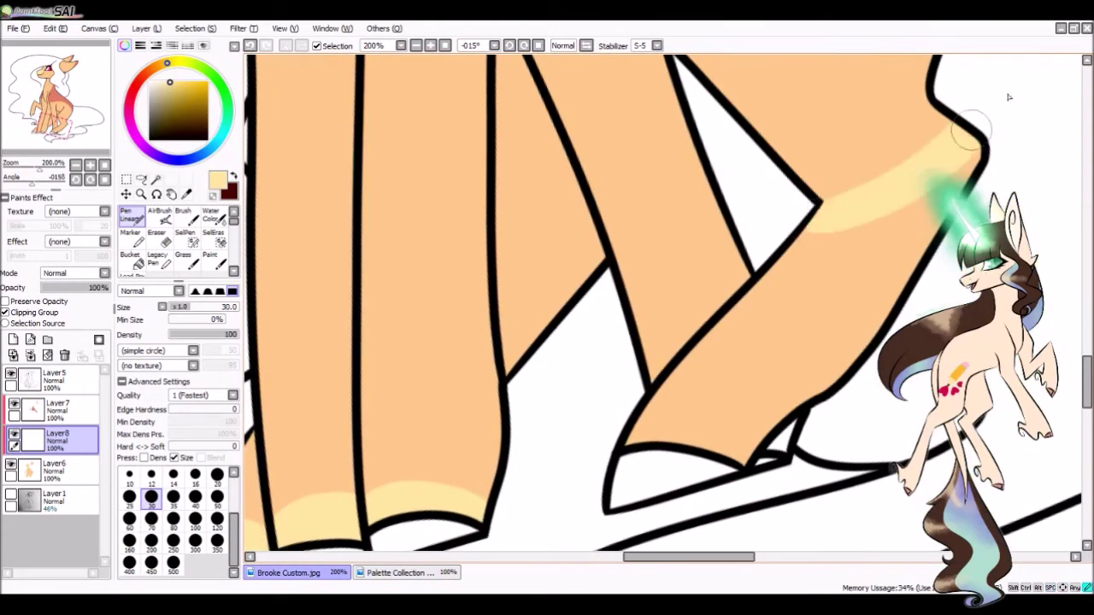
# - Colour the hind leg pale yellow from the hock down to the hoof on Layer8
pyautogui.click(52, 469)
pyautogui.keyDown('alt'); pyautogui.click(398, 371); pyautogui.keyUp('alt')
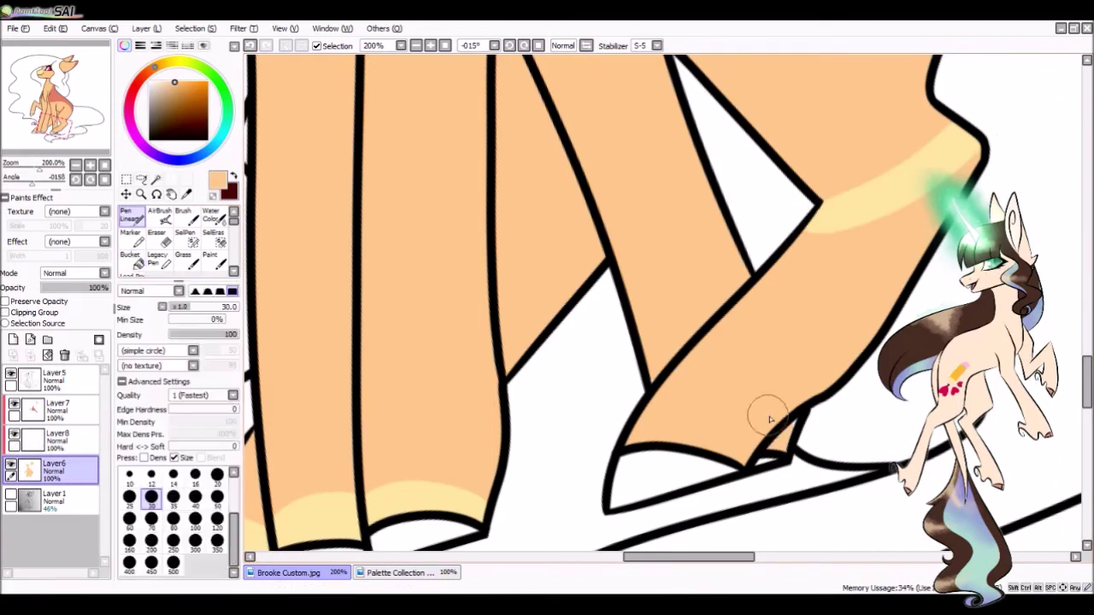
pyautogui.keyDown('alt'); pyautogui.click(824, 224); pyautogui.keyUp('alt')
pyautogui.click(51, 438)
pyautogui.moveTo(632, 440)
pyautogui.mouseDown()
pyautogui.moveTo(720, 327)
pyautogui.moveTo(652, 427)
pyautogui.moveTo(731, 324)
pyautogui.moveTo(825, 235)
pyautogui.moveTo(1004, 138)
pyautogui.moveTo(777, 463)
pyautogui.moveTo(726, 418)
pyautogui.moveTo(752, 421)
pyautogui.mouseUp()
pyautogui.click(51, 469)
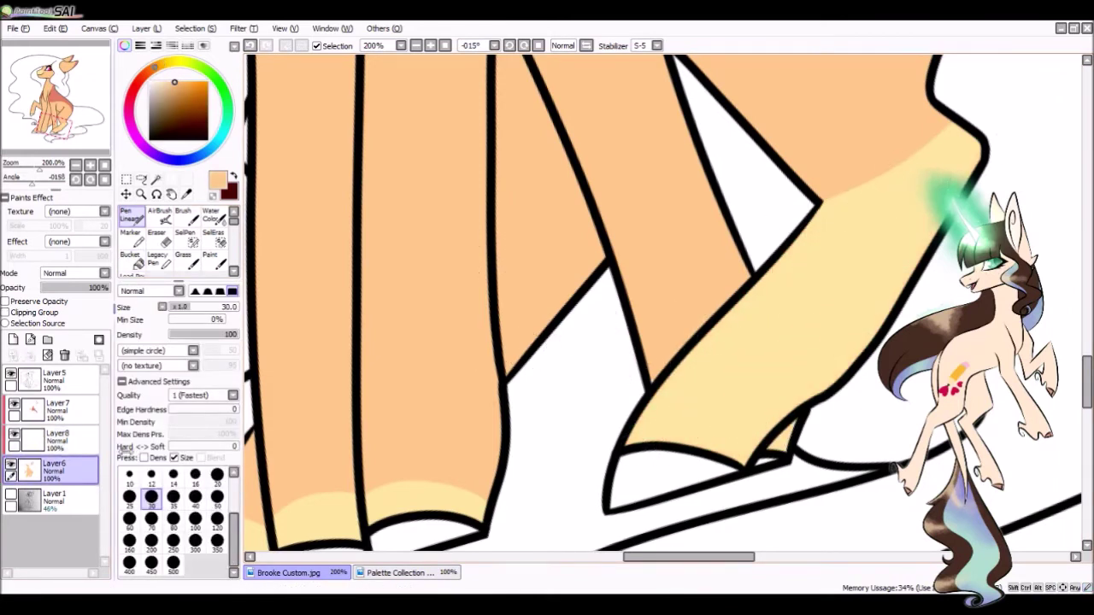
pyautogui.scroll(-4, 673, 406)
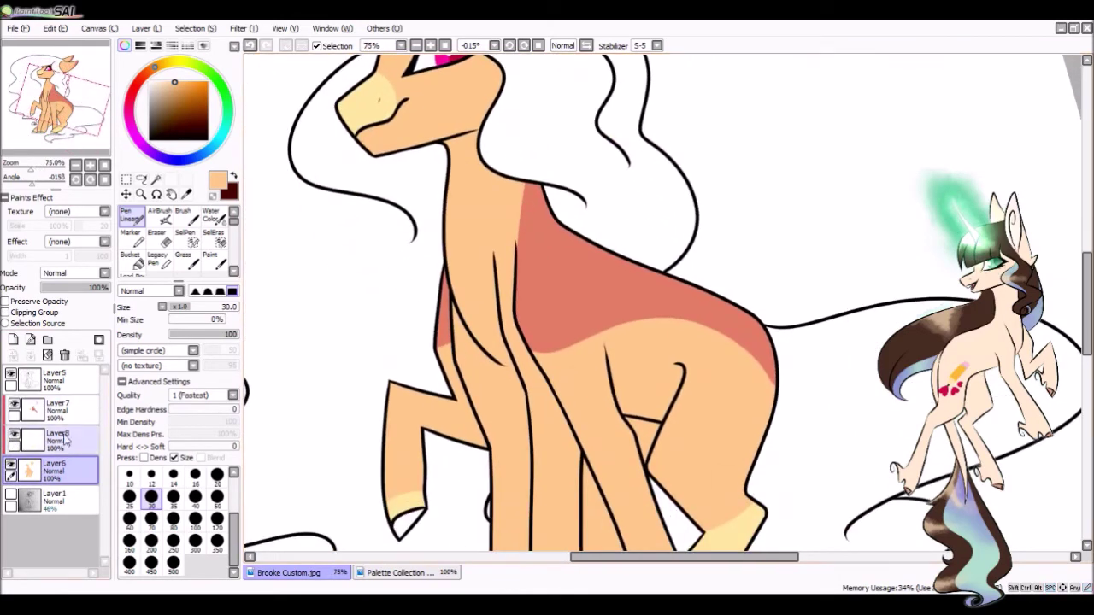
# - Add a layer above the markings, show the sketch, hide the body fill and sample salmon pink from the warmth palette
pyautogui.click(43, 409)
pyautogui.click(14, 339)
pyautogui.click(10, 523)
pyautogui.click(396, 573)
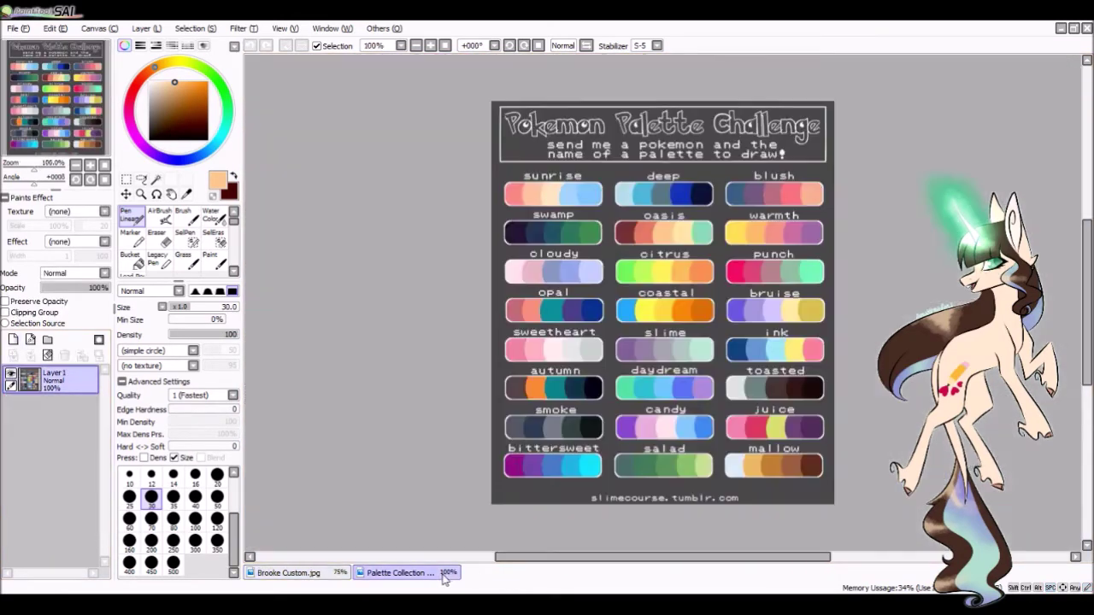
pyautogui.rightClick(773, 235)
pyautogui.click(288, 573)
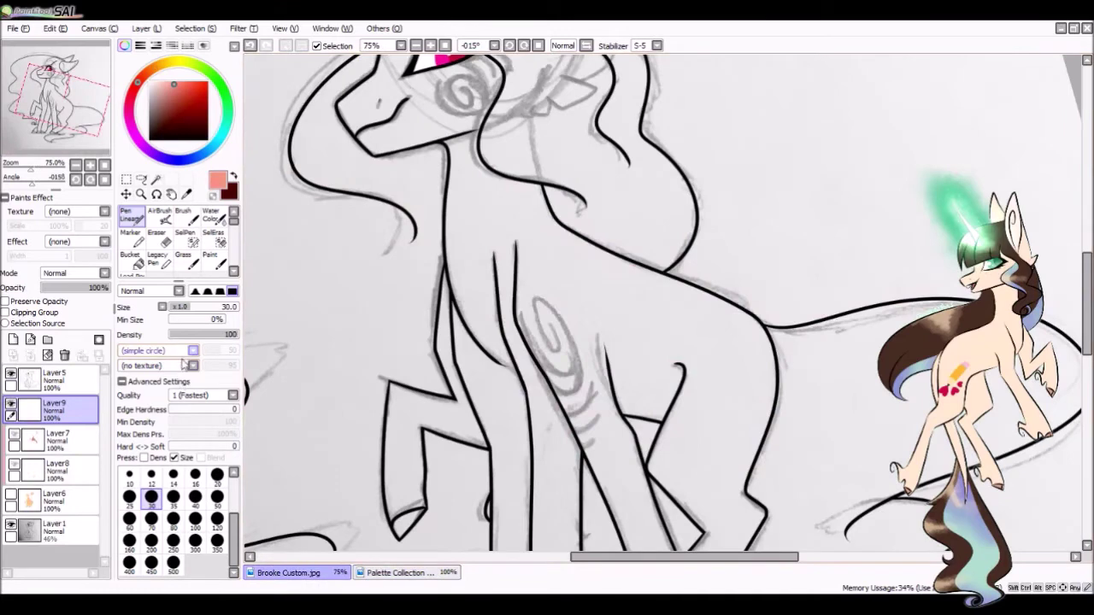
# - Trace the sketched spiral and the curved stripes below it in salmon pink with a size 12 pen
pyautogui.click(209, 254)
pyautogui.scroll(2, 525, 359)
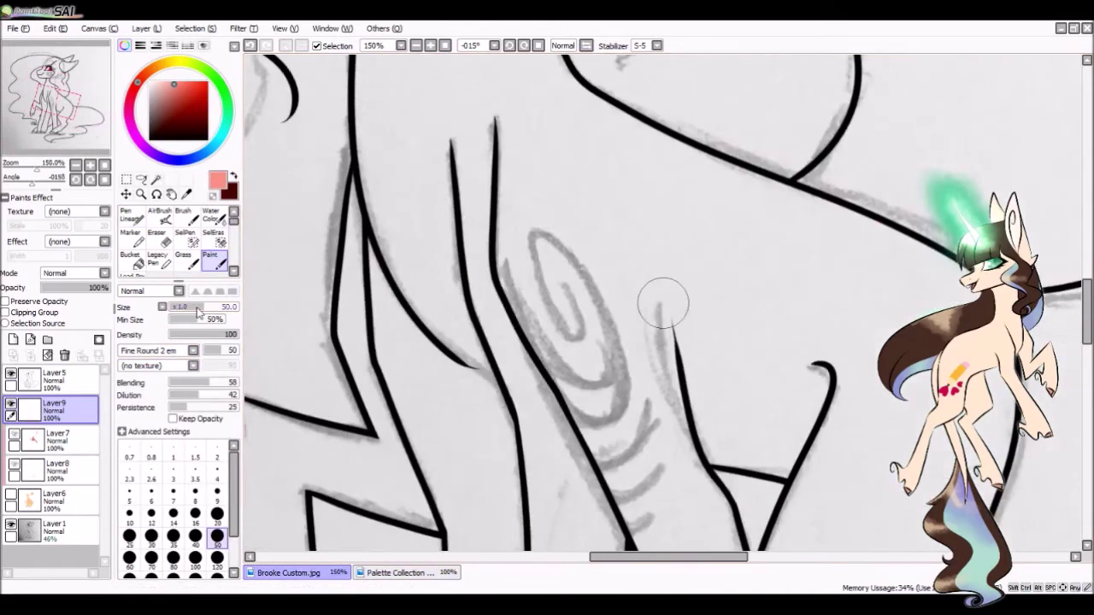
pyautogui.press('n')
pyautogui.moveTo(513, 325)
pyautogui.mouseDown()
pyautogui.moveTo(547, 398)
pyautogui.moveTo(576, 297)
pyautogui.mouseUp()
pyautogui.hotkey('ctrl', 'z')
pyautogui.moveTo(647, 427)
pyautogui.mouseDown()
pyautogui.moveTo(596, 463)
pyautogui.moveTo(612, 494)
pyautogui.mouseUp()
pyautogui.moveTo(646, 502); pyautogui.dragTo(625, 521)
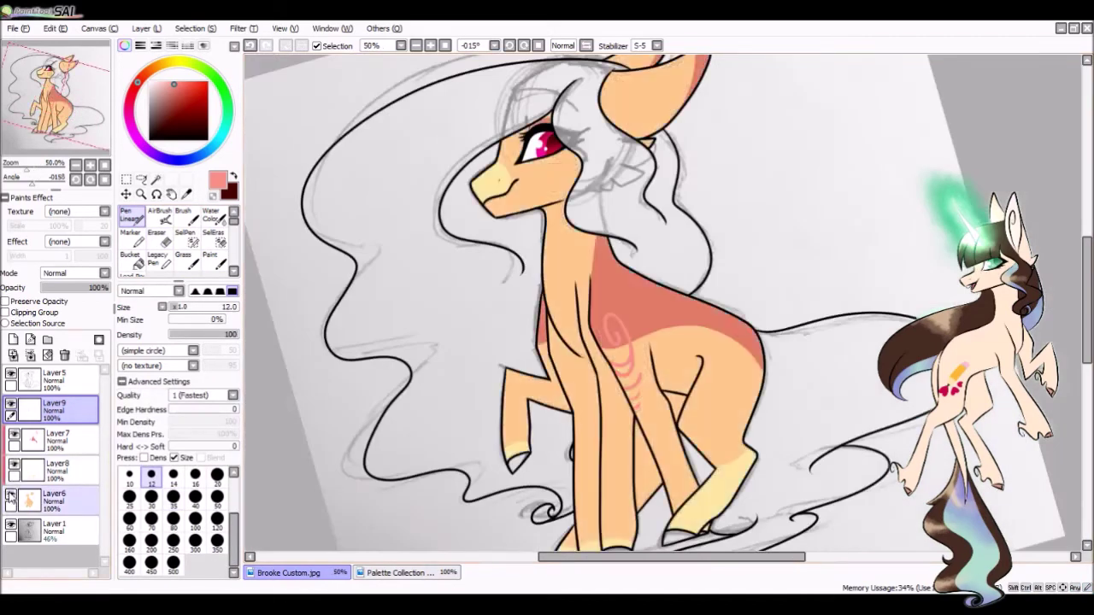
# - Refine the spiral and stripe marking over the body fill with the eraser and a size 12 pen
pyautogui.scroll(4, 658, 288)
pyautogui.press('e')
pyautogui.press('n')
pyautogui.press('e')
pyautogui.moveTo(692, 451); pyautogui.dragTo(728, 413)
pyautogui.press('n')
pyautogui.scroll(-4, 713, 366)
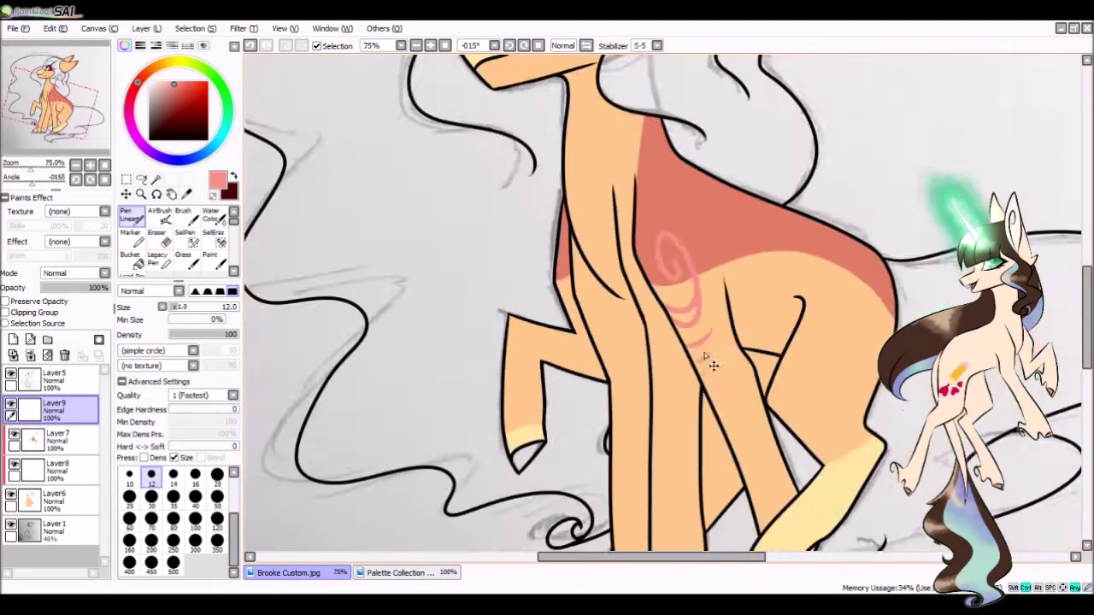
# - Hide the sketch and the body colours and add a new layer just above the sketch
pyautogui.scroll(-1, 713, 366)
pyautogui.click(51, 530)
pyautogui.moveTo(10, 493); pyautogui.dragTo(10, 525)
pyautogui.click(10, 434)
pyautogui.click(13, 340)
# - Fill the mane with a purple sampled from the palette chart
pyautogui.hotkey('ctrl', 'Tab')
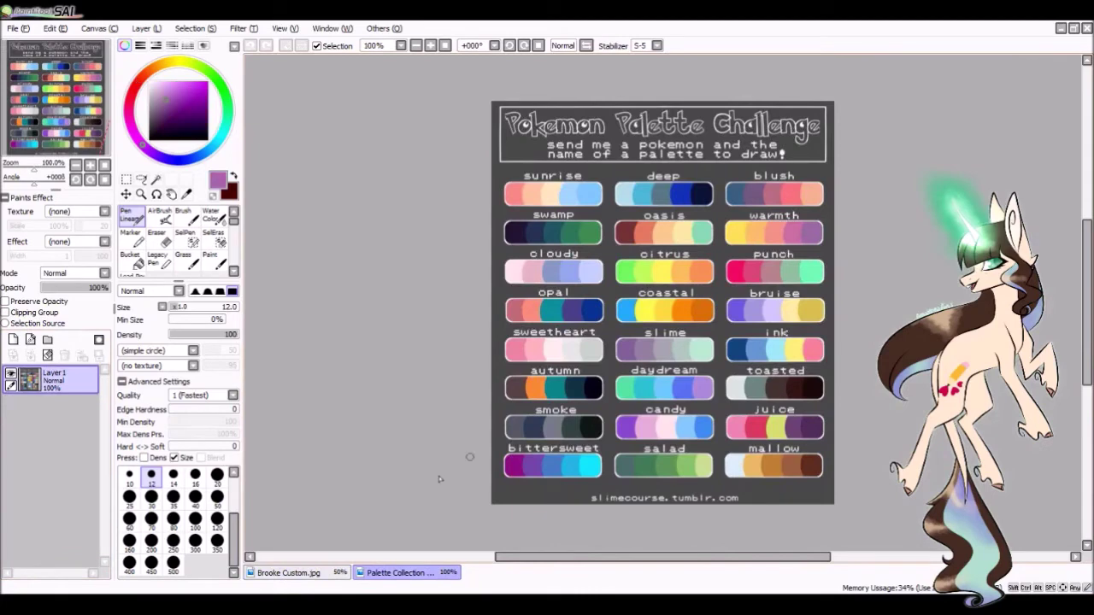
pyautogui.hotkey('ctrl', 'Tab')
pyautogui.click(130, 259)
pyautogui.click(453, 256)
# - Fill the missed corners of the purple mane with a size 12 pen
pyautogui.scroll(5, 644, 200)
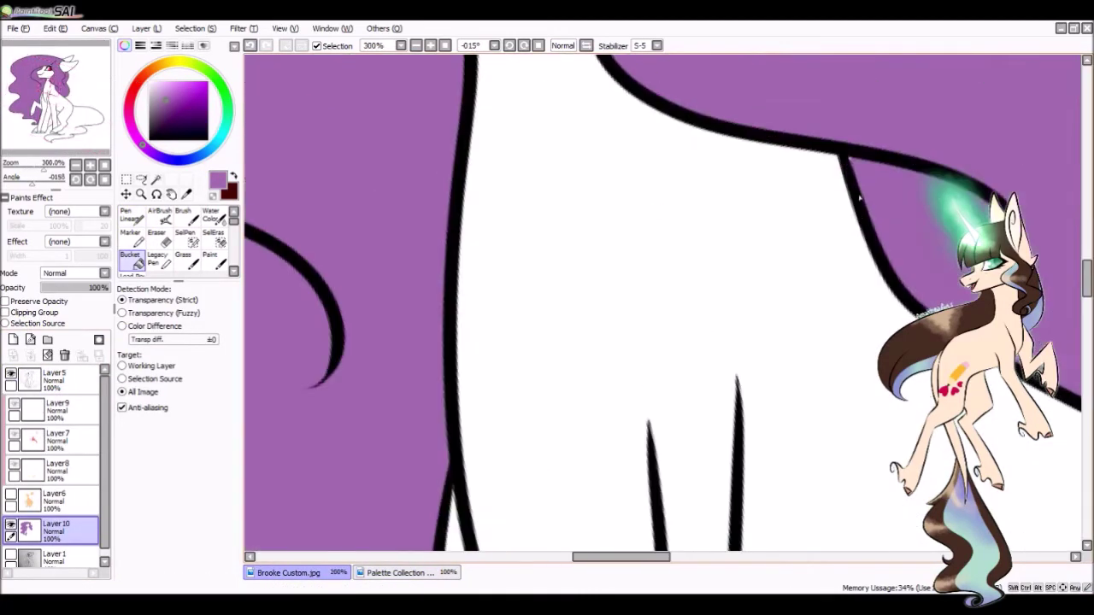
pyautogui.press('n')
pyautogui.moveTo(421, 380)
pyautogui.mouseDown()
pyautogui.moveTo(433, 451)
pyautogui.moveTo(581, 353)
pyautogui.moveTo(652, 402)
pyautogui.moveTo(893, 466)
pyautogui.mouseUp()
pyautogui.scroll(-5, 852, 242)
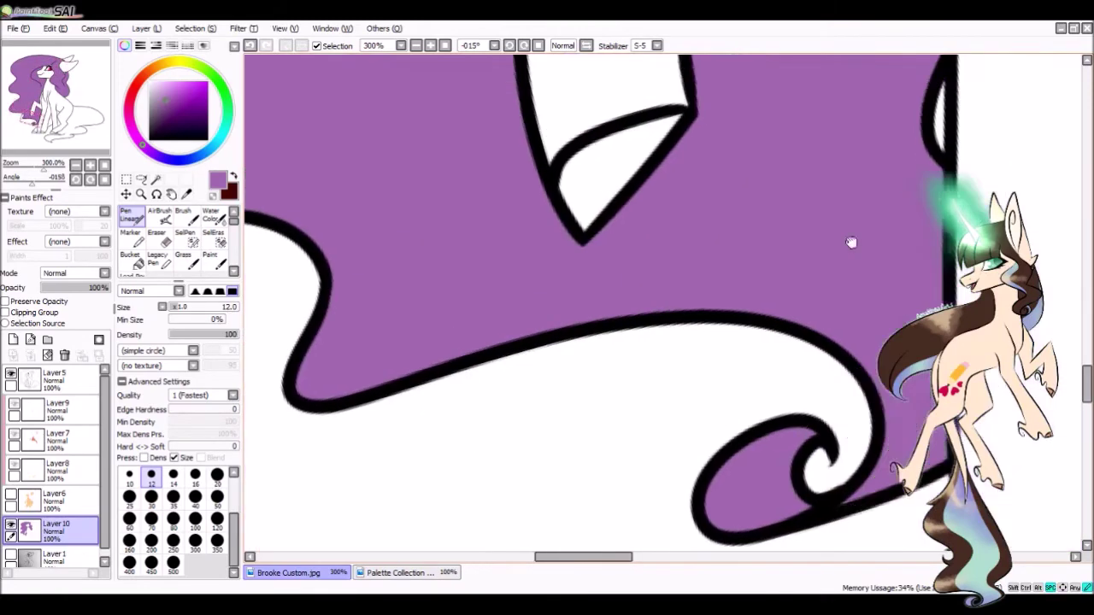
# - Paint a mauve-pink band across the mane on a clipping layer with a size 500 pen
pyautogui.click(395, 572)
pyautogui.keyDown('alt'); pyautogui.click(547, 162); pyautogui.keyUp('alt')
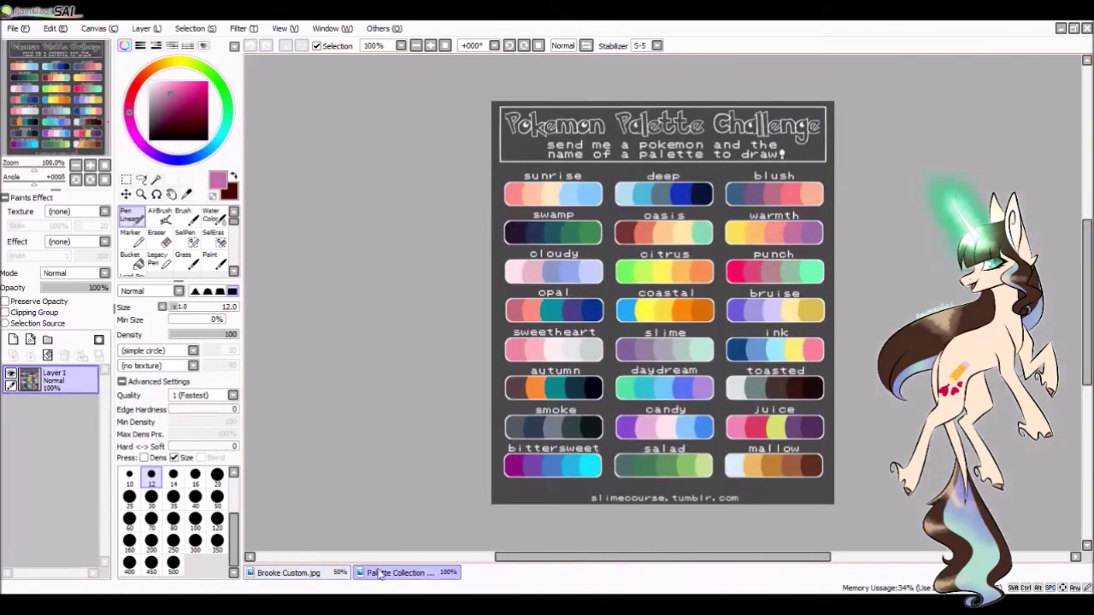
pyautogui.click(288, 573)
pyautogui.click(173, 562)
pyautogui.moveTo(317, 146); pyautogui.dragTo(658, 351)
# - Paint coral and orange bands down the lower mane in colours sampled from the palette chart
pyautogui.click(396, 573)
pyautogui.keyDown('alt'); pyautogui.click(546, 163); pyautogui.keyUp('alt')
pyautogui.click(288, 573)
pyautogui.click(396, 573)
pyautogui.moveTo(464, 317)
pyautogui.mouseDown()
pyautogui.moveTo(513, 411)
pyautogui.moveTo(615, 427)
pyautogui.mouseUp()
pyautogui.keyDown('alt'); pyautogui.click(547, 214); pyautogui.keyUp('alt')
pyautogui.click(288, 573)
# - Paint the mane's curled lower ends yellow, using a swatch from the palette chart
pyautogui.click(395, 572)
pyautogui.keyDown('alt'); pyautogui.click(547, 265); pyautogui.keyUp('alt')
pyautogui.click(288, 573)
pyautogui.moveTo(504, 427); pyautogui.dragTo(675, 453)
# - Blend the mane's colour bands into a smooth gradient with a size 350 Blur brush
pyautogui.scroll(-2, 188, 244)
pyautogui.click(213, 238)
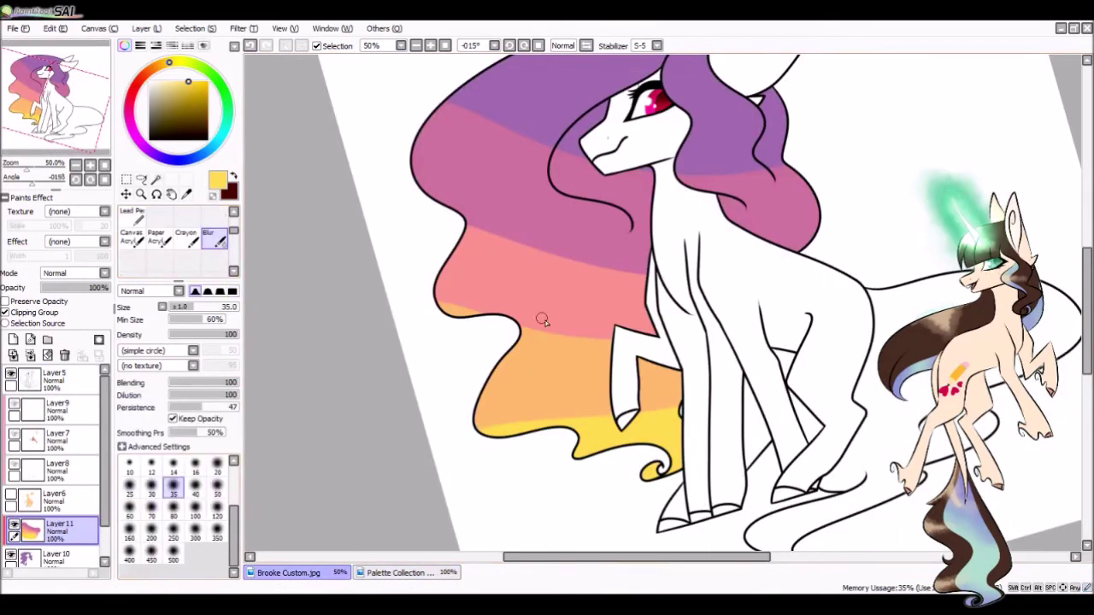
pyautogui.moveTo(511, 132)
pyautogui.mouseDown()
pyautogui.moveTo(464, 317)
pyautogui.moveTo(390, 225)
pyautogui.moveTo(550, 390)
pyautogui.moveTo(531, 341)
pyautogui.mouseUp()
pyautogui.scroll(3, 484, 186)
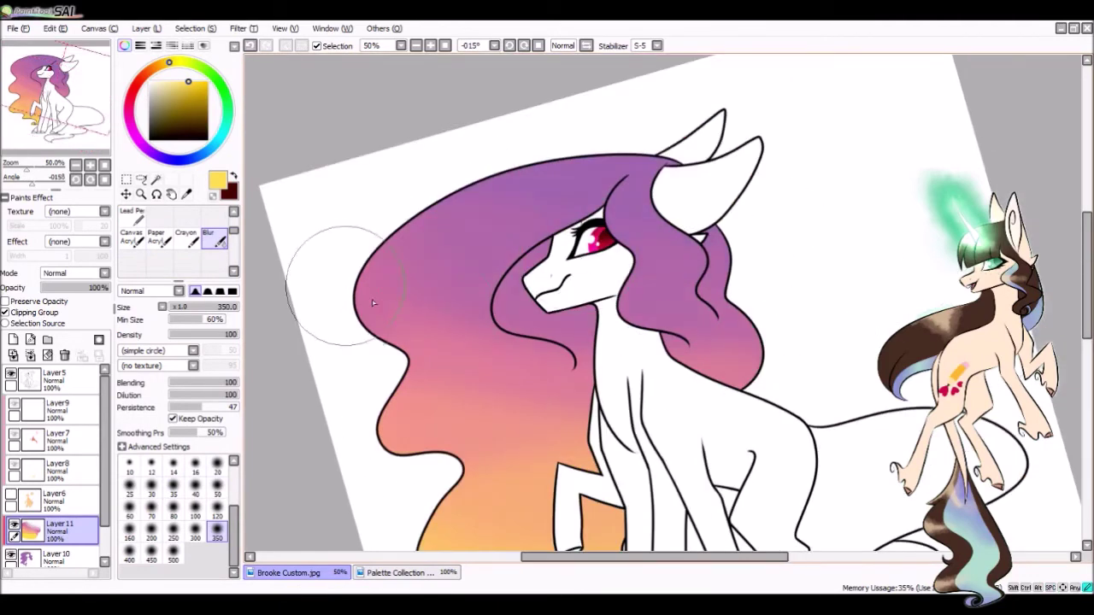
pyautogui.scroll(-1, 826, 312)
# - Merge the gradient into the mane layer and fill the tail with the palette's purple on a new layer
pyautogui.click(30, 355)
pyautogui.click(13, 339)
pyautogui.click(395, 572)
pyautogui.keyDown('alt'); pyautogui.click(653, 240); pyautogui.keyUp('alt')
pyautogui.click(288, 573)
pyautogui.click(135, 224)
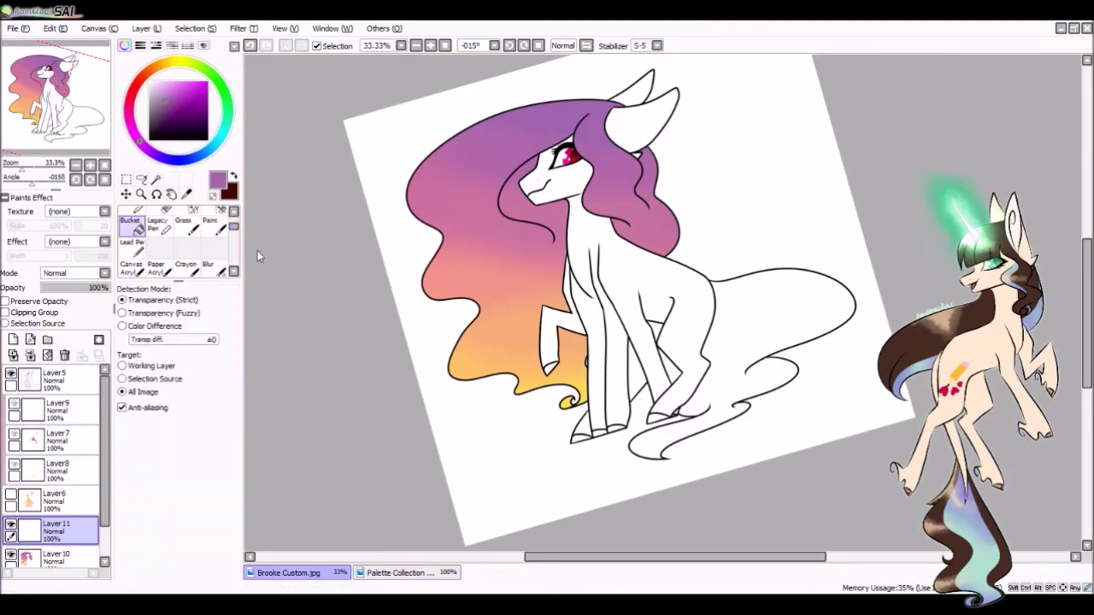
pyautogui.click(769, 329)
# - Touch up the narrow corners of the purple tail fill with a size 12 pen
pyautogui.scroll(8, 734, 376)
pyautogui.press('n')
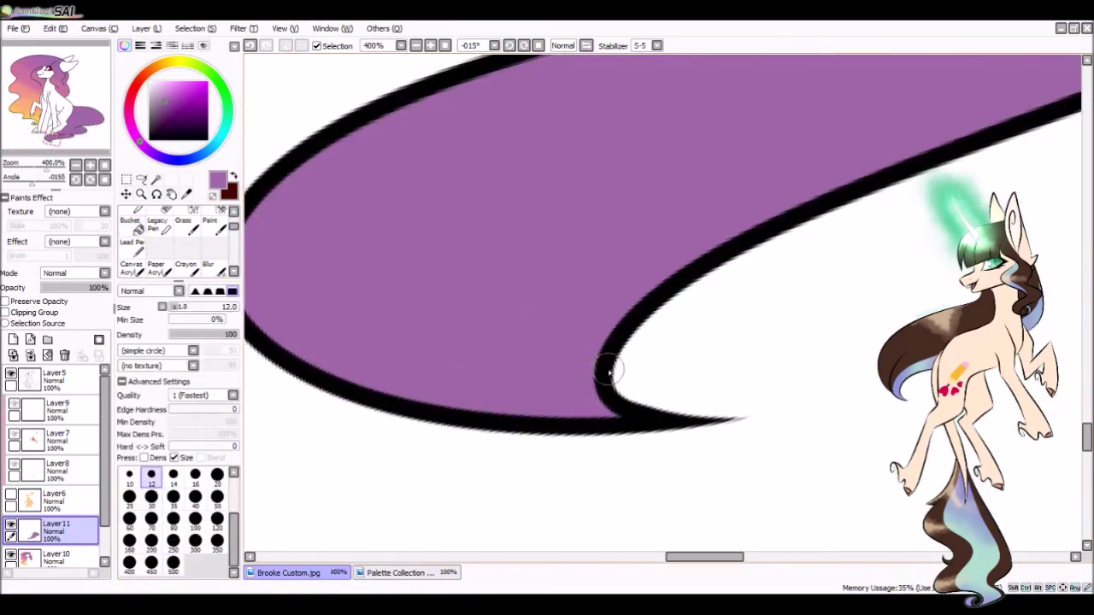
pyautogui.scroll(-7, 610, 369)
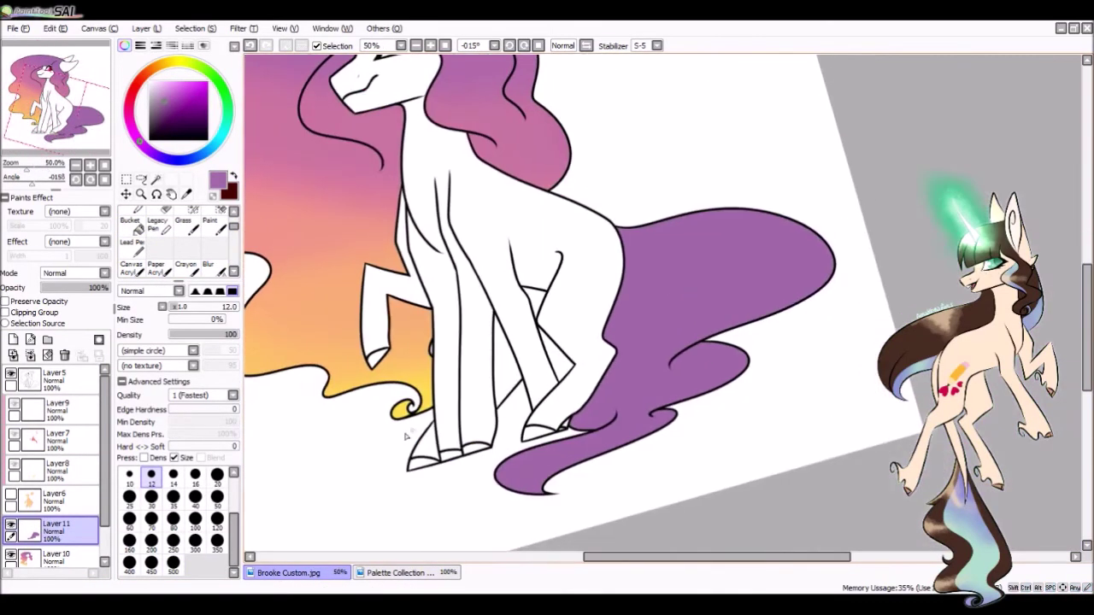
# - Paint a mauve-pink band across the tail on a clipping layer with a size 300 pen
pyautogui.click(395, 572)
pyautogui.keyDown('alt'); pyautogui.click(516, 194); pyautogui.keyUp('alt')
pyautogui.click(288, 573)
pyautogui.click(196, 540)
# - Paint coral and orange bands over the lower tail in colours sampled from the palette chart
pyautogui.click(395, 572)
pyautogui.click(288, 573)
pyautogui.click(395, 572)
pyautogui.keyDown('alt'); pyautogui.click(778, 233); pyautogui.keyUp('alt')
pyautogui.click(288, 573)
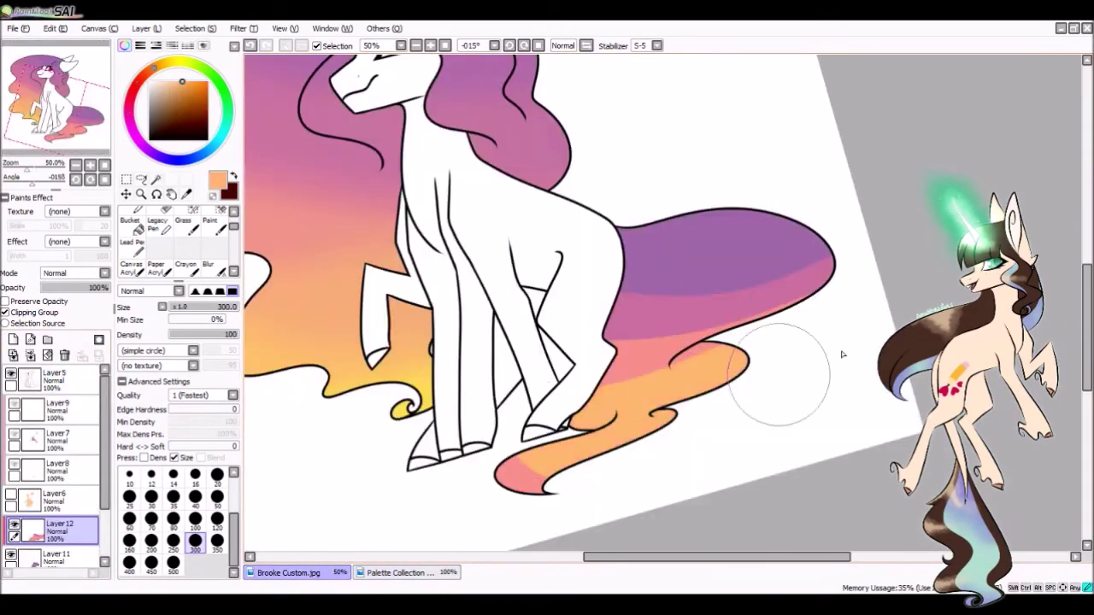
# - Paint the tail tip yellow with a colour sampled from the palette chart and blend the tail's colour bands with a size 300 Blur brush
pyautogui.click(395, 572)
pyautogui.keyDown('alt'); pyautogui.click(801, 214); pyautogui.keyUp('alt')
pyautogui.click(288, 573)
pyautogui.moveTo(633, 423); pyautogui.dragTo(418, 514)
pyautogui.click(210, 267)
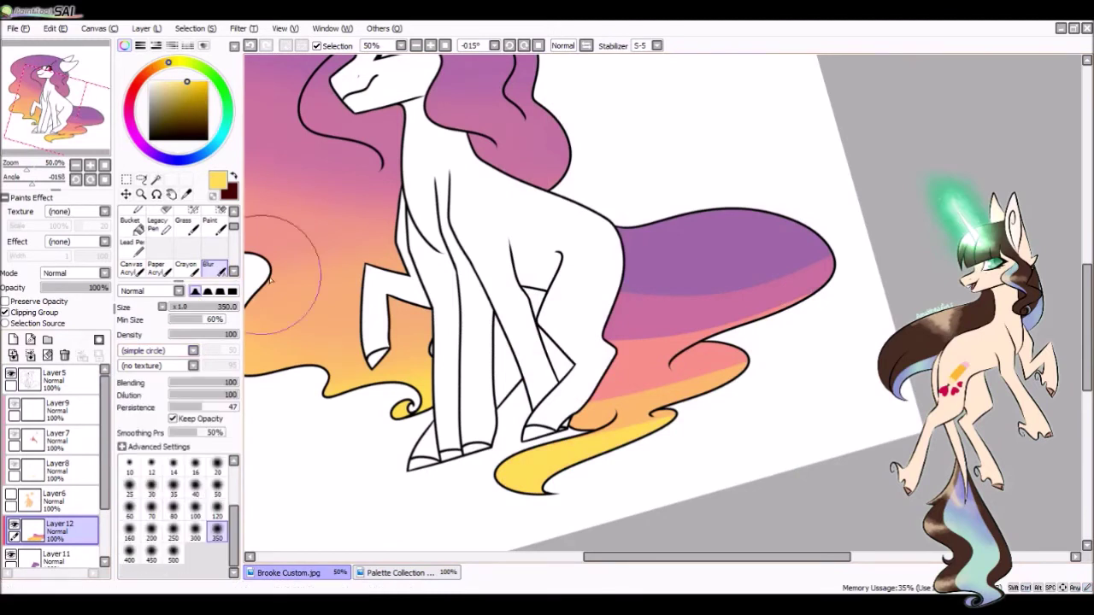
pyautogui.moveTo(653, 287); pyautogui.dragTo(649, 401)
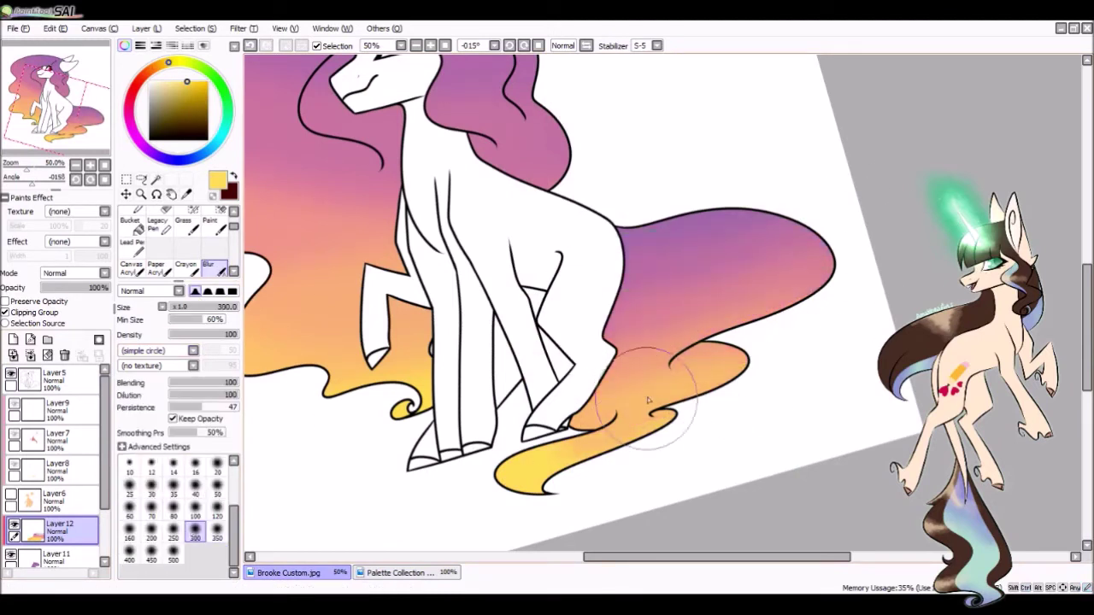
# - Scatter small white star specks over the mane and tail on a new clipping layer with size 12 and 10 pens
pyautogui.click(13, 339)
pyautogui.click(5, 312)
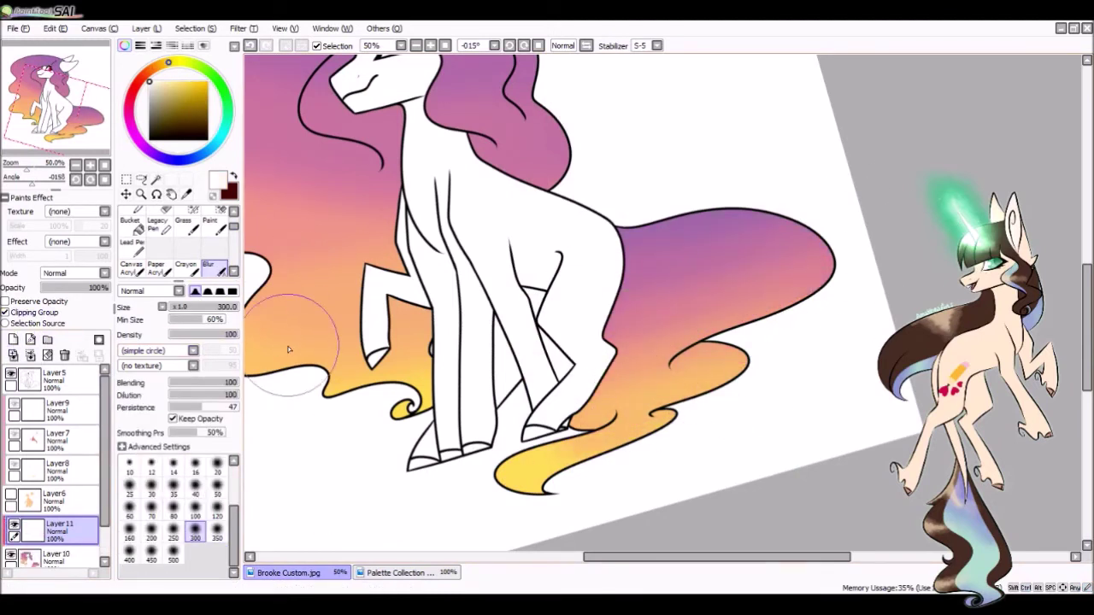
pyautogui.press('e')
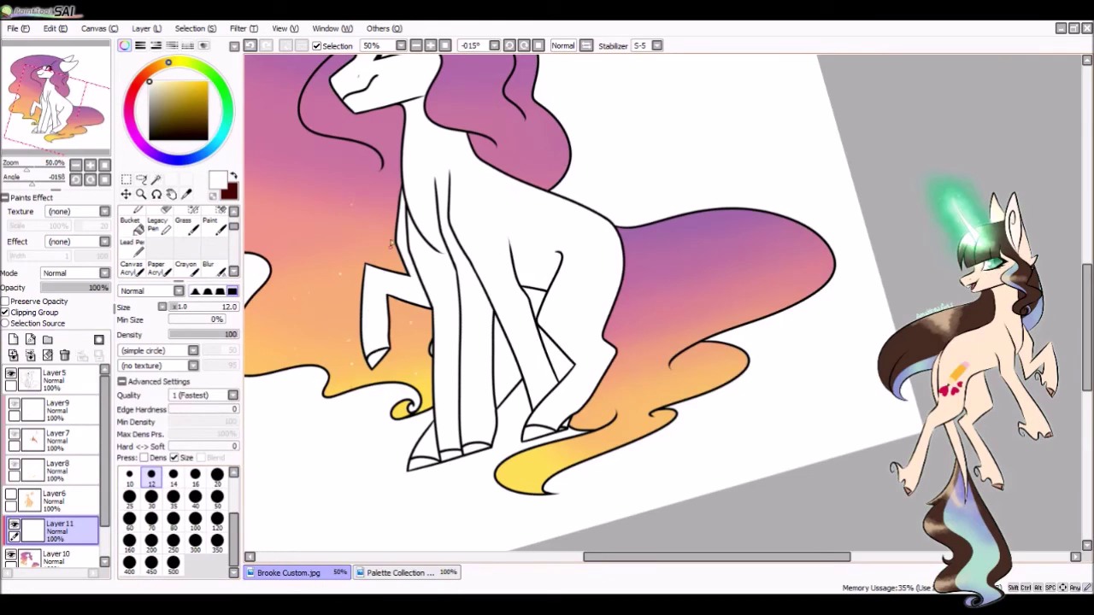
pyautogui.moveTo(302, 176); pyautogui.dragTo(477, 266)
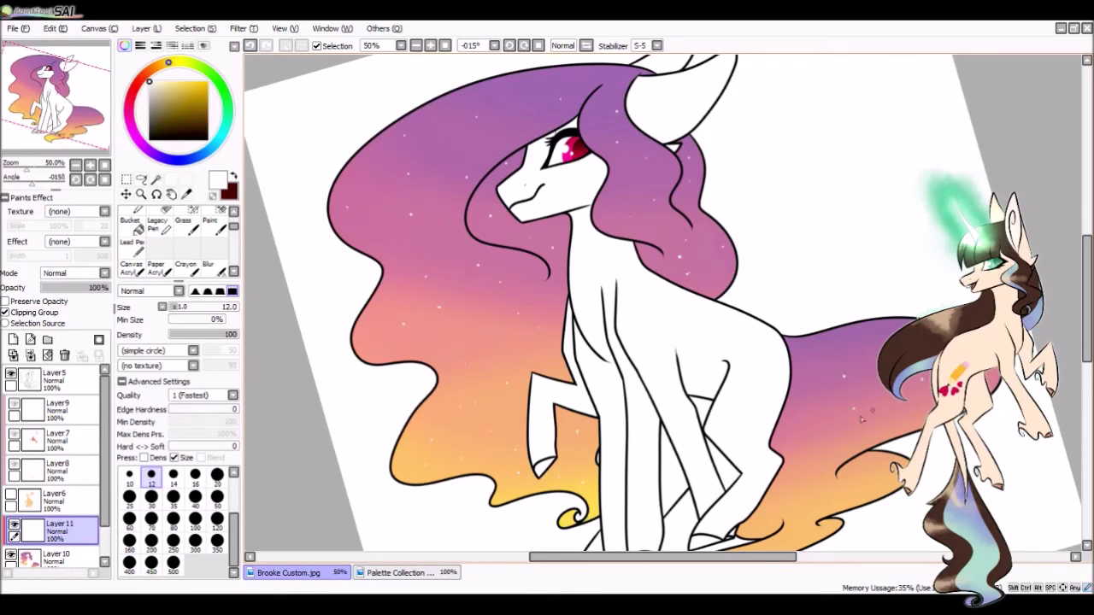
pyautogui.scroll(-3, 877, 398)
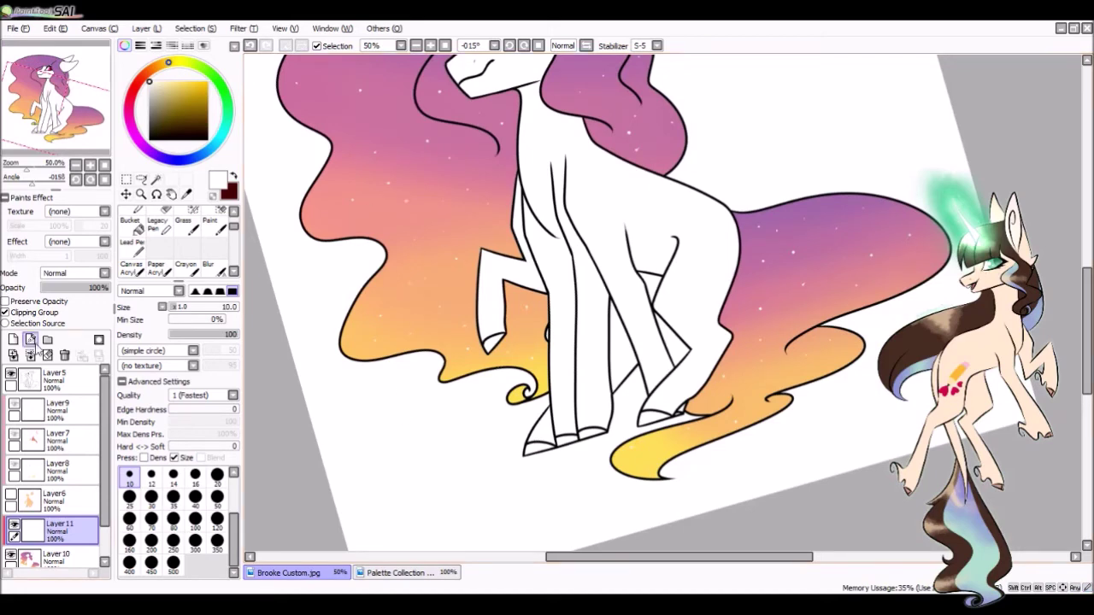
# - Bucket-fill the hooves on a new layer below the coat layer with the coral pink sampled from the body swirl marking
pyautogui.click(10, 494)
pyautogui.scroll(1, 631, 386)
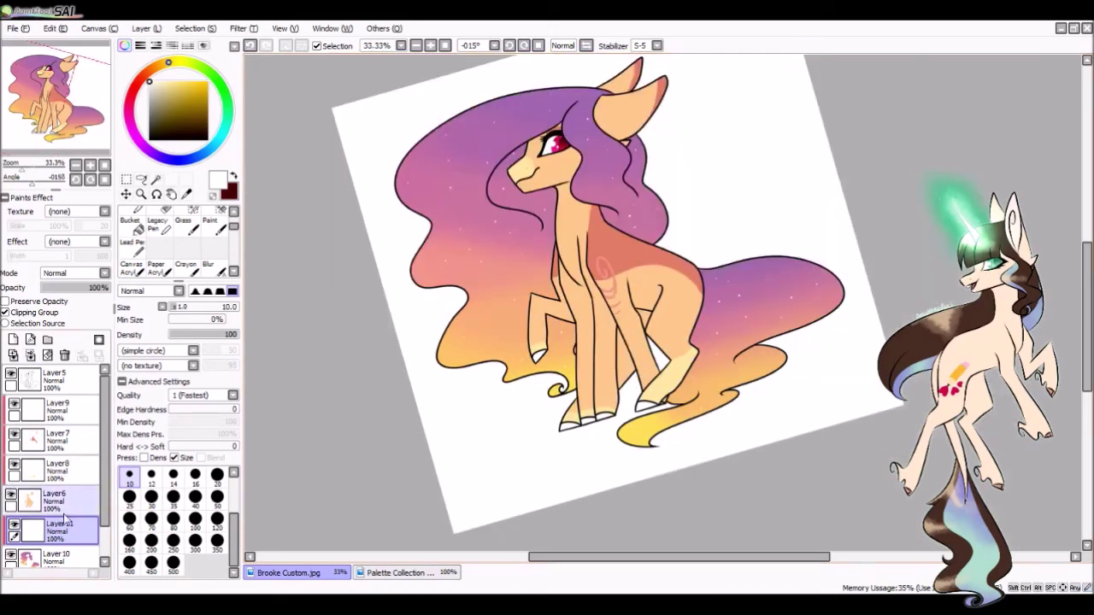
pyautogui.click(13, 339)
pyautogui.scroll(4, 598, 342)
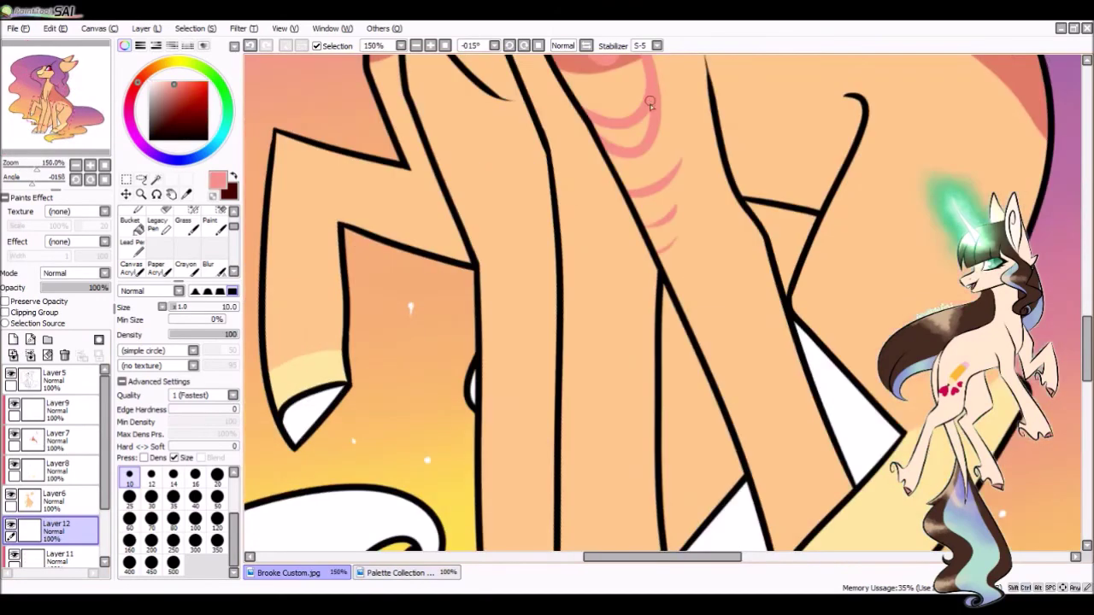
pyautogui.scroll(-1, 598, 342)
pyautogui.click(10, 493)
pyautogui.click(130, 224)
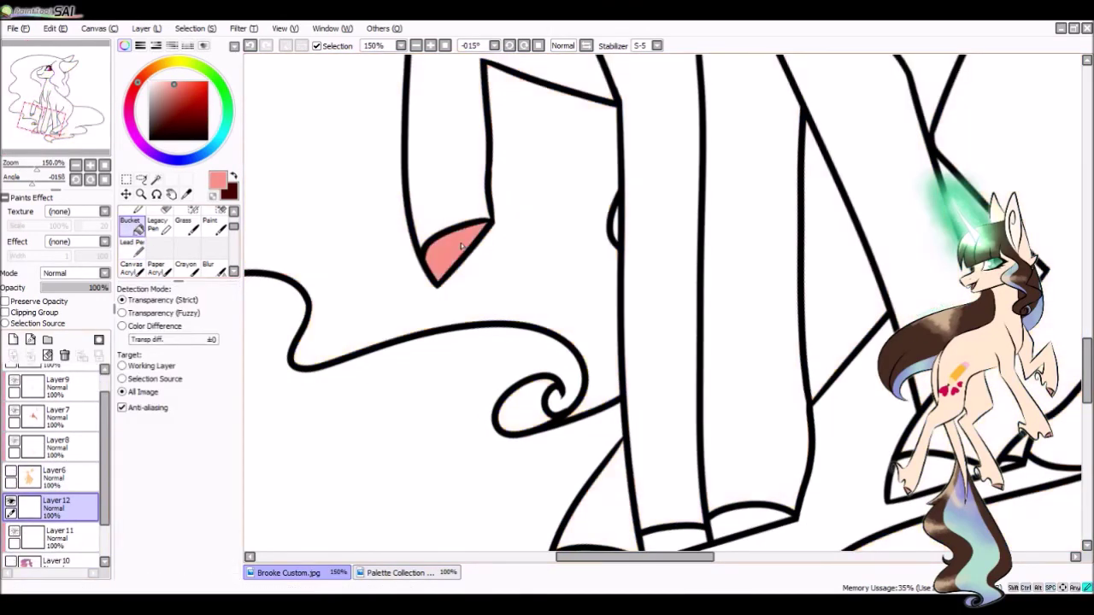
pyautogui.click(455, 252)
pyautogui.click(675, 540)
pyautogui.moveTo(644, 454); pyautogui.dragTo(569, 286)
pyautogui.click(525, 398)
pyautogui.click(681, 350)
pyautogui.click(864, 304)
# - Touch up the corners of the hoof fills with size 10 and 9 pens and show the coat and mane layers again
pyautogui.scroll(4, 598, 368)
pyautogui.press('n')
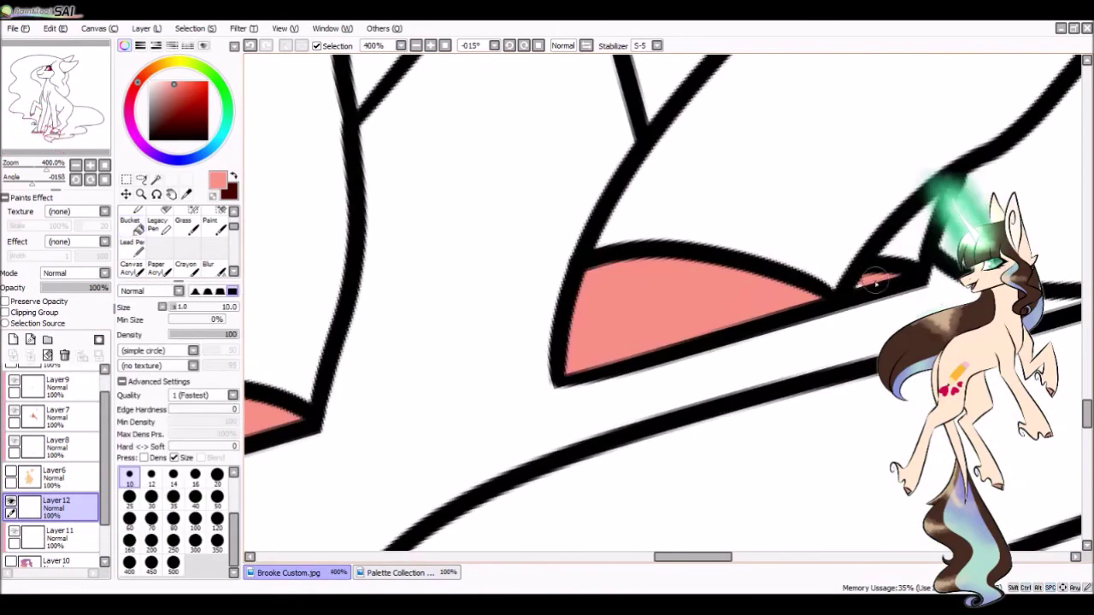
pyautogui.moveTo(475, 191); pyautogui.dragTo(566, 337)
pyautogui.scroll(-3, 513, 308)
pyautogui.scroll(3, 500, 293)
pyautogui.click(11, 470)
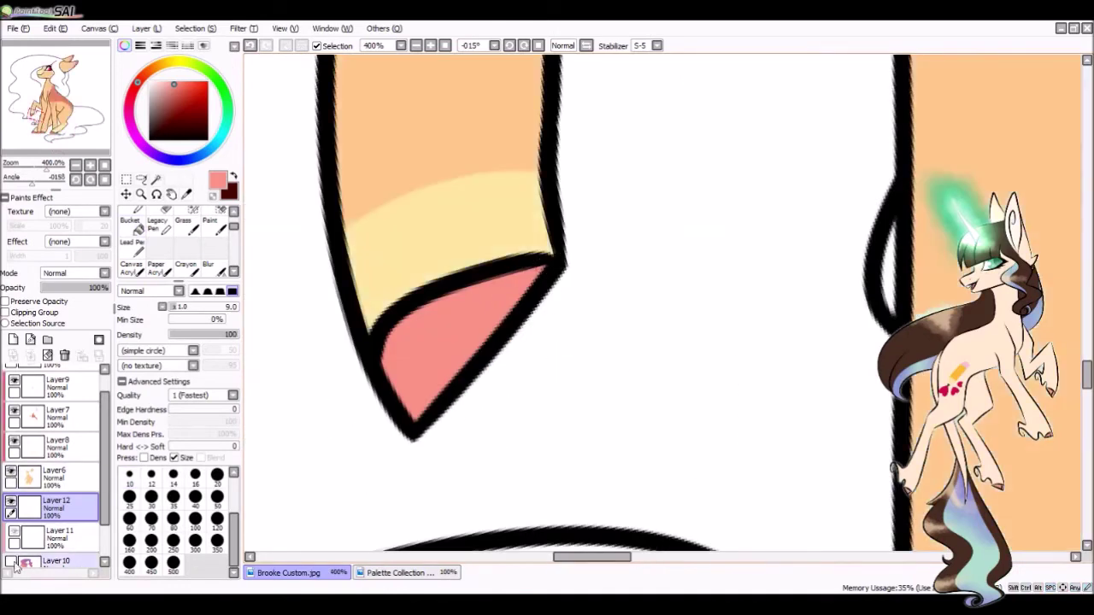
pyautogui.scroll(-4, 652, 316)
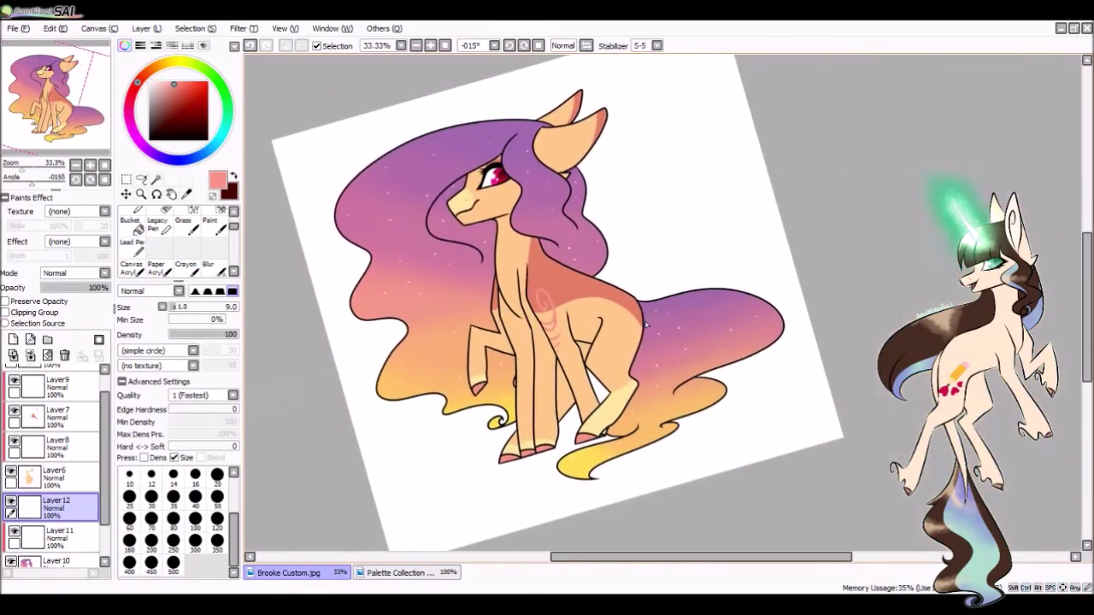
# - Paint darker coral over the hooves on a new clipping layer with a size 70 pen, merge it down and save the drawing
pyautogui.hotkey('ctrl', 'shift', 'n')
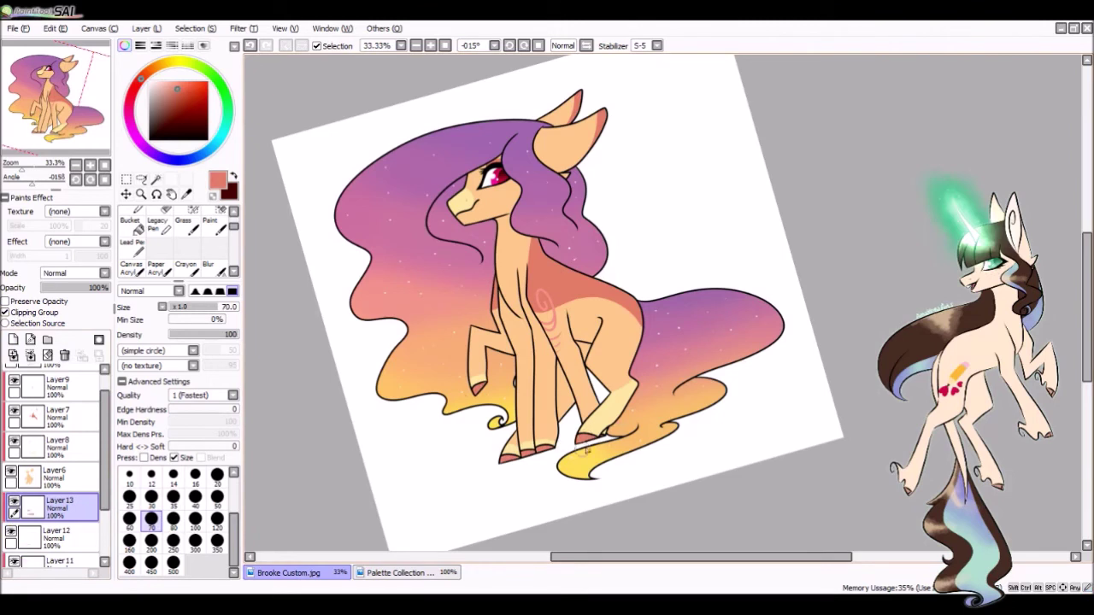
pyautogui.click(29, 355)
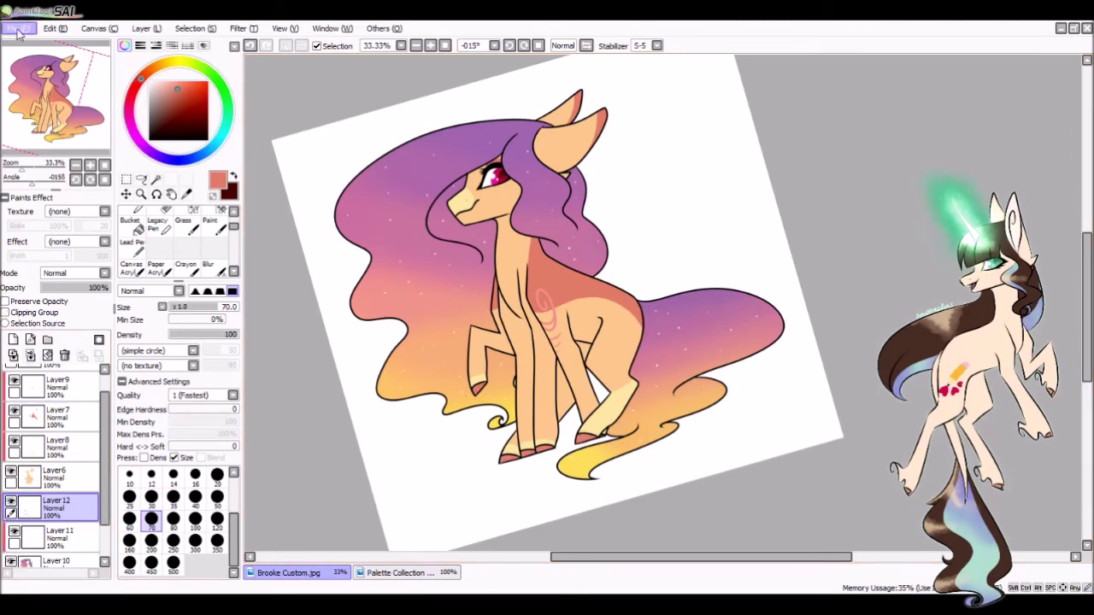
pyautogui.hotkey('ctrl', 's')
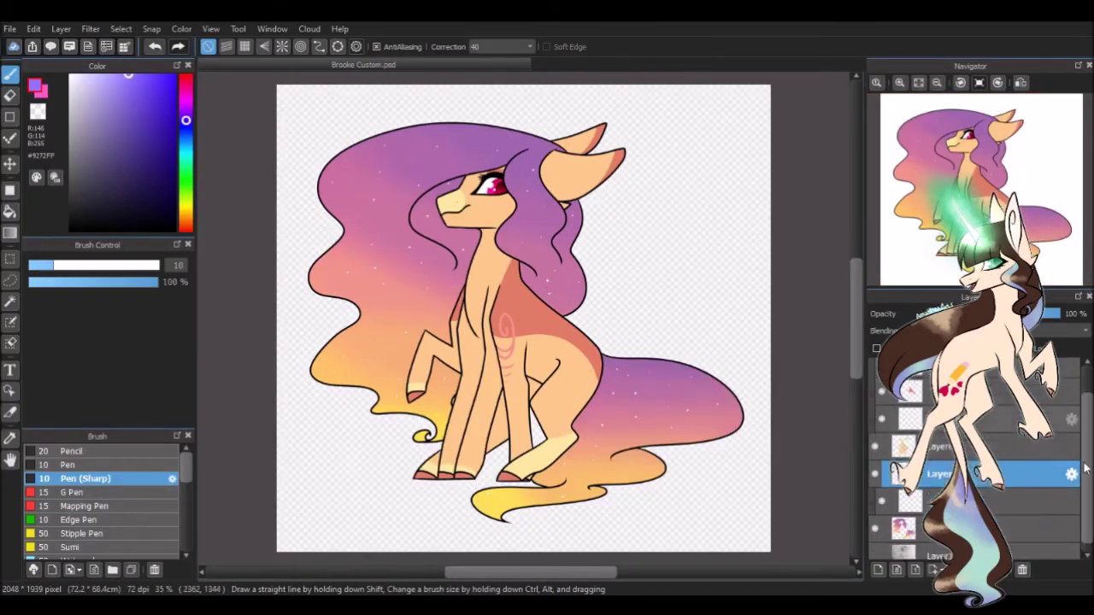
# - In MediBang Paint, draw a dark navy #150158 rectangle behind the pony, leaving a narrow border around the canvas
pyautogui.moveTo(295, 105); pyautogui.dragTo(749, 532)
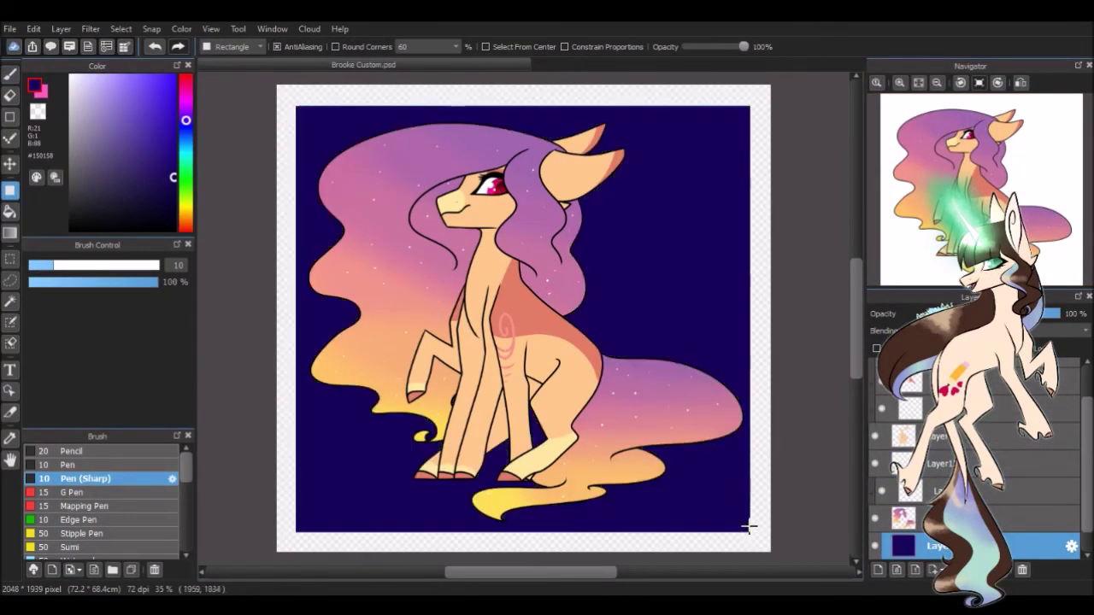
# - Try a vertical gradient over the navy background rectangle and undo it
pyautogui.click(183, 90)
pyautogui.click(185, 108)
pyautogui.press('g')
pyautogui.moveTo(521, 111); pyautogui.dragTo(521, 513)
pyautogui.hotkey('ctrl', 'z')
# - Apply a diagonal linear gradient to the background rectangle from dark navy #0B0032 to a muted blue-purple, undoing the first attempt
pyautogui.click(127, 141)
pyautogui.click(186, 120)
pyautogui.moveTo(298, 107); pyautogui.dragTo(749, 525)
pyautogui.hotkey('ctrl', 'z')
pyautogui.click(174, 201)
pyautogui.moveTo(299, 107); pyautogui.dragTo(691, 422)
# - Hide the pony's coat, hoof and mane layers and scatter white stars over the background on a new layer with a size 10 Pen
pyautogui.click(875, 436)
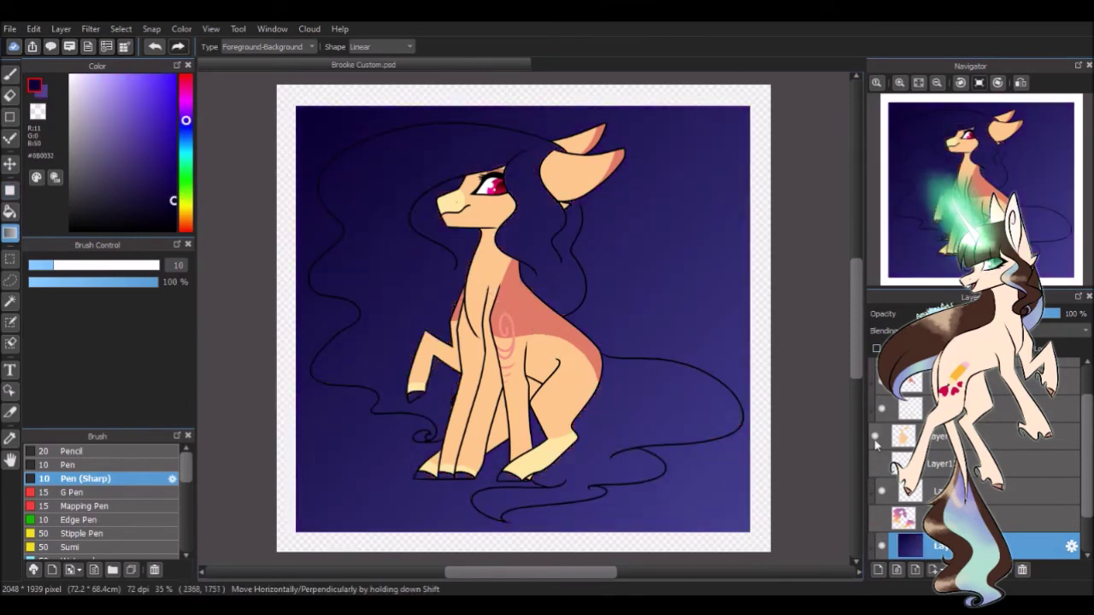
pyautogui.click(874, 463)
pyautogui.click(874, 518)
pyautogui.click(878, 569)
pyautogui.click(70, 76)
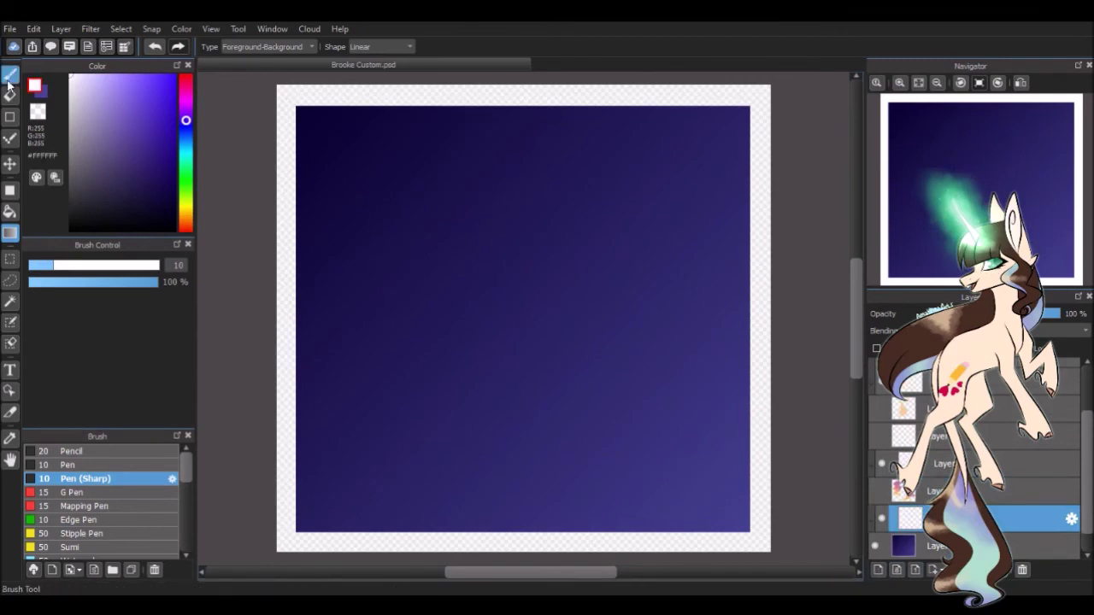
pyautogui.click(68, 465)
pyautogui.click(387, 213)
pyautogui.click(467, 175)
pyautogui.click(444, 273)
pyautogui.click(662, 359)
pyautogui.click(394, 439)
pyautogui.click(508, 480)
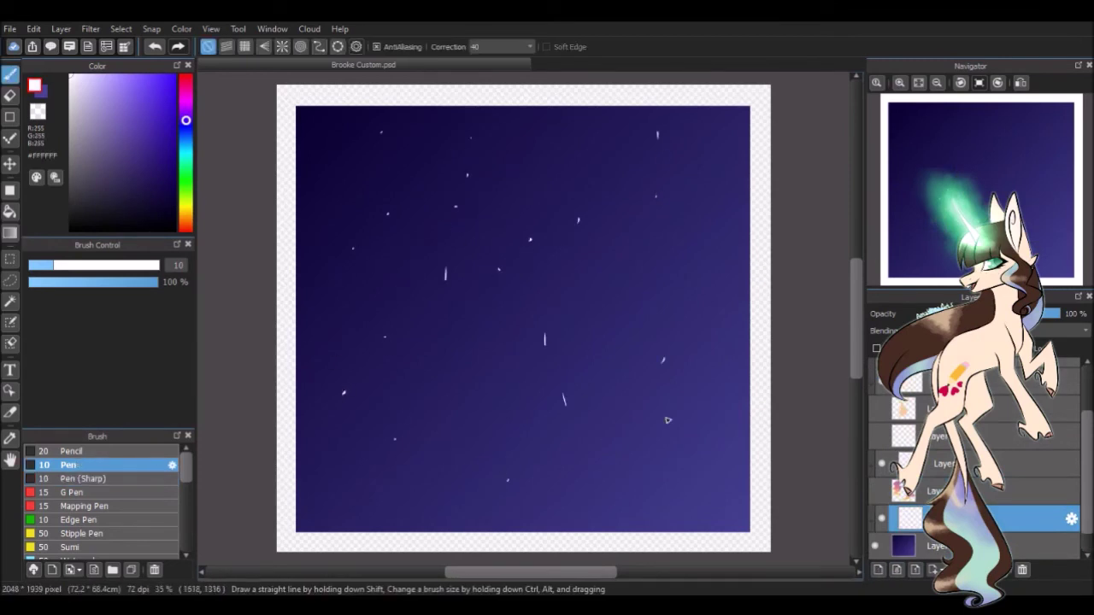
# - Add more small white stars on a second layer and erase the long streak-shaped ones from the first star layer
pyautogui.moveTo(71, 287); pyautogui.dragTo(159, 283)
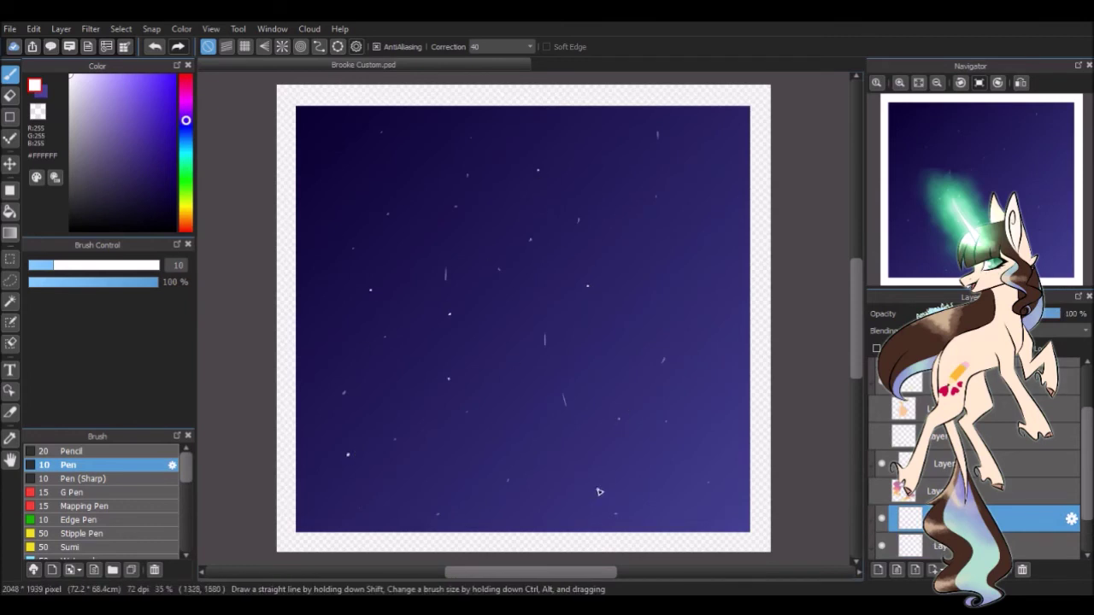
pyautogui.click(983, 546)
pyautogui.press('e')
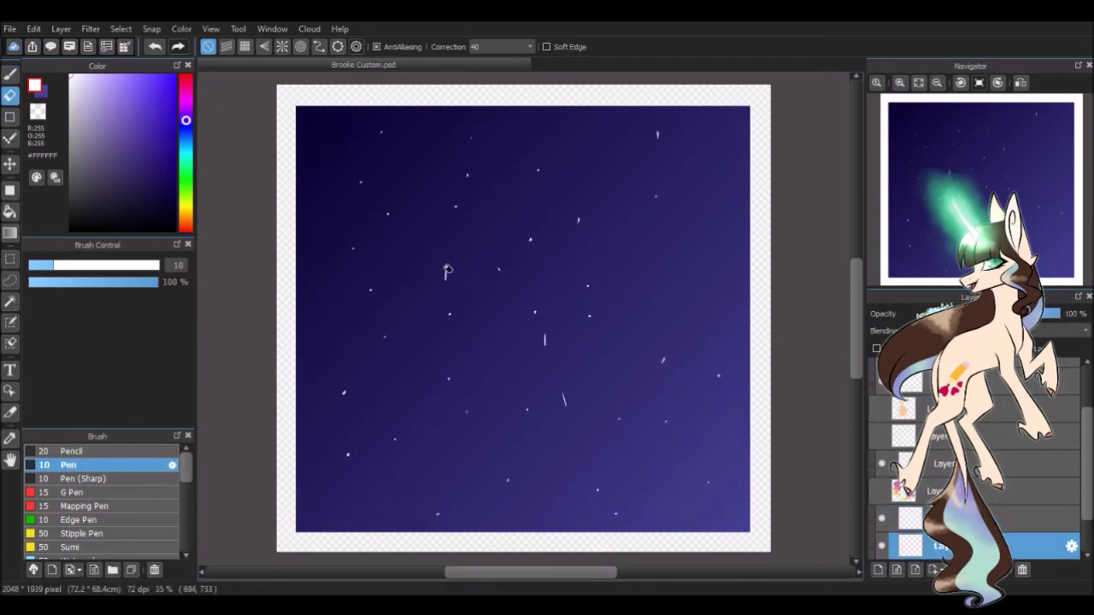
# - Paint a large white moon in the sky's upper-right corner on a new layer with a size 697 Pen and erase it into a crescent
pyautogui.press('b')
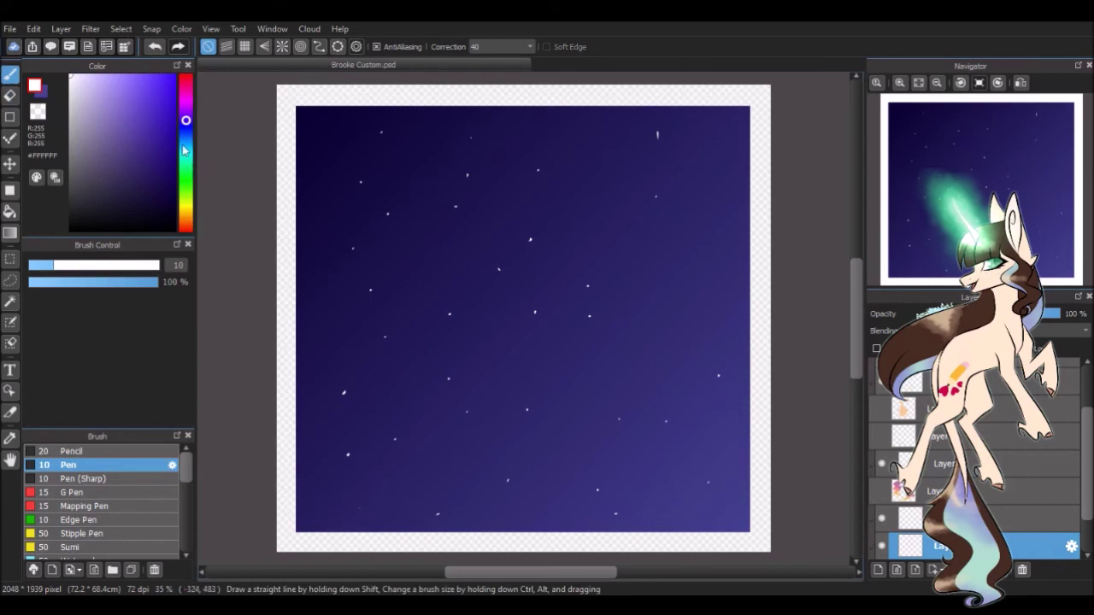
pyautogui.click(878, 569)
pyautogui.moveTo(513, 324); pyautogui.dragTo(645, 202)
pyautogui.click(642, 205)
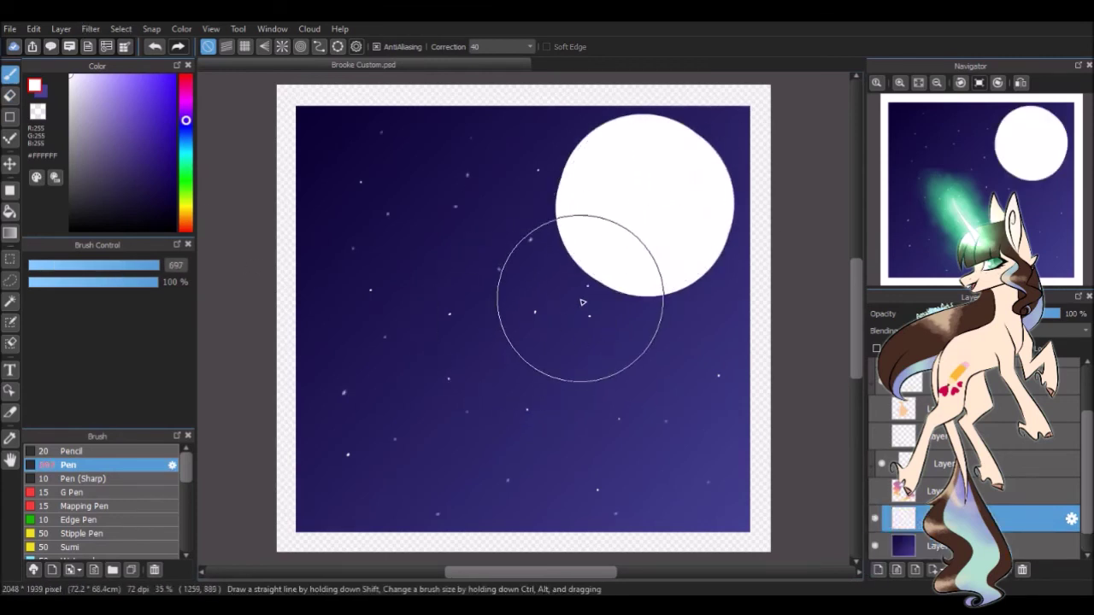
pyautogui.press('e')
pyautogui.click(601, 229)
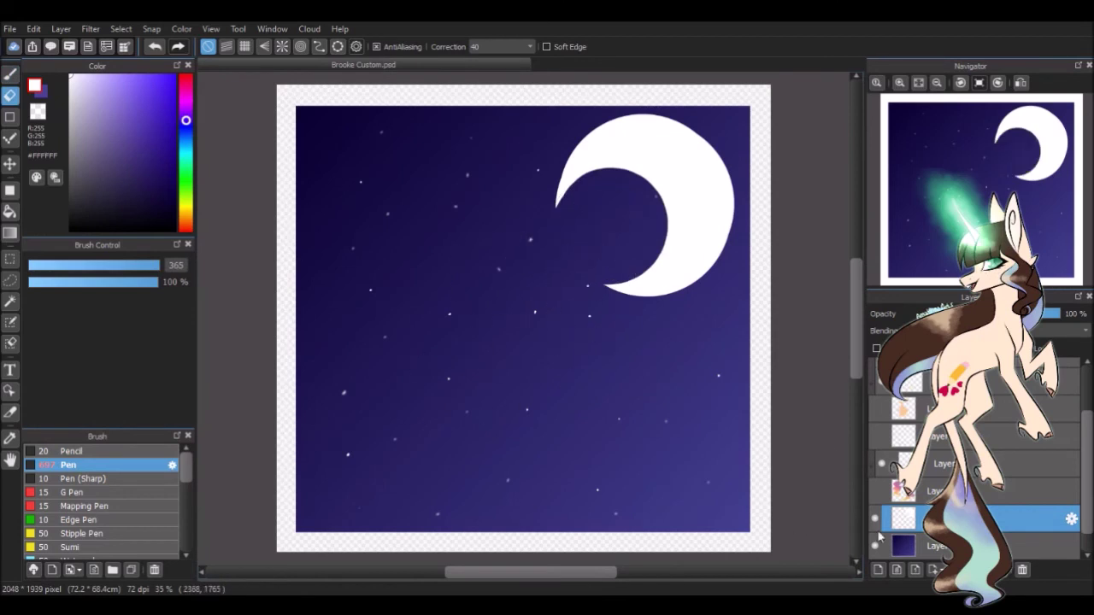
# - Repaint the crescent inside a selection of its shape, give it a soft white glow and merge it into the background layer
pyautogui.click(121, 28)
pyautogui.click(146, 77)
pyautogui.press('b')
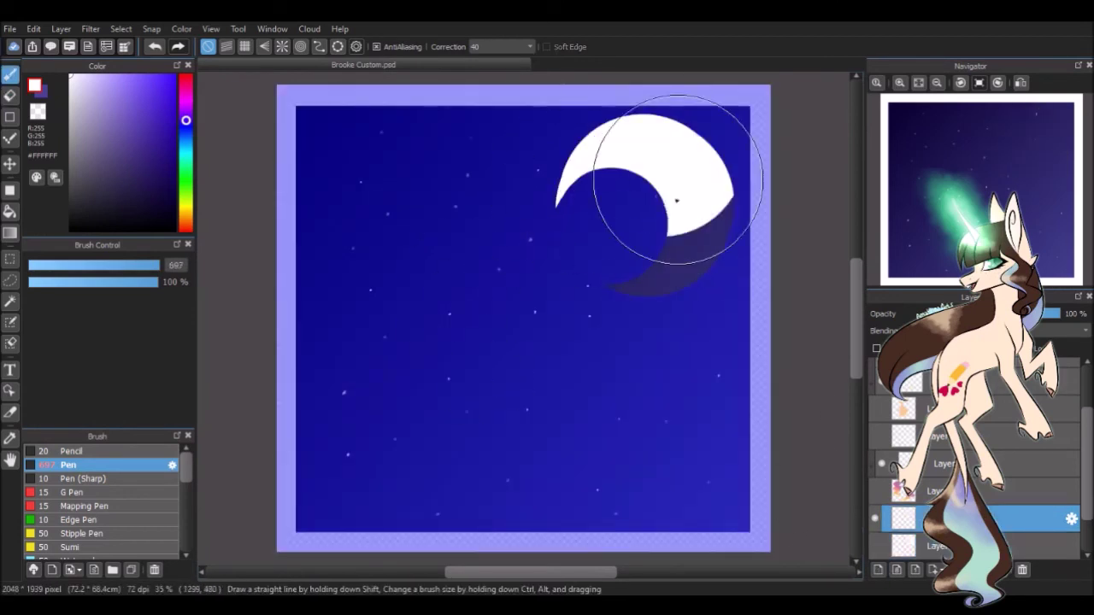
pyautogui.click(141, 70)
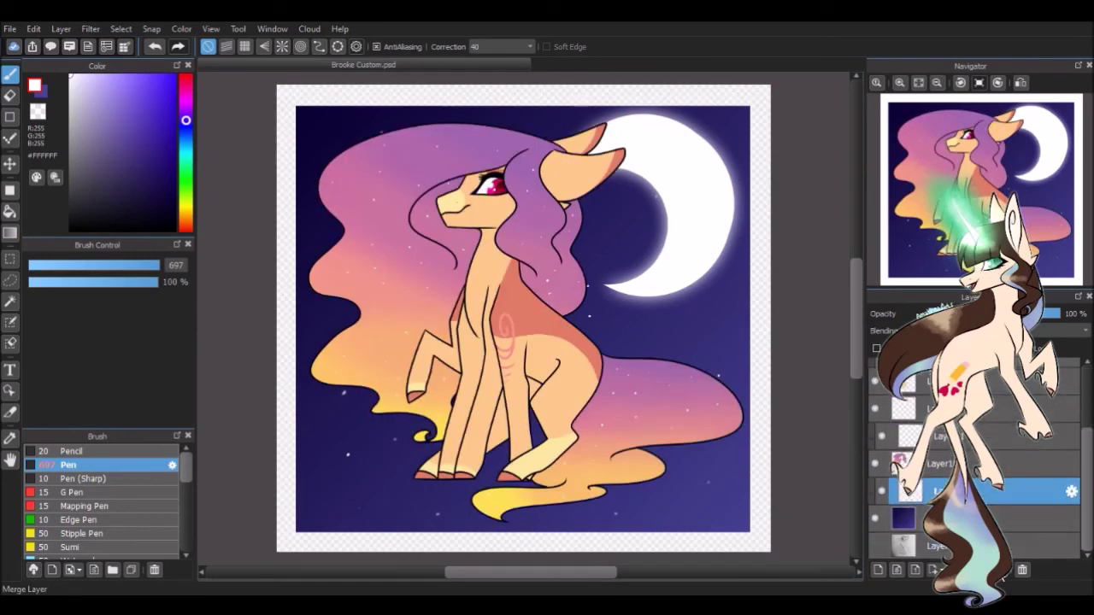
pyautogui.click(1003, 569)
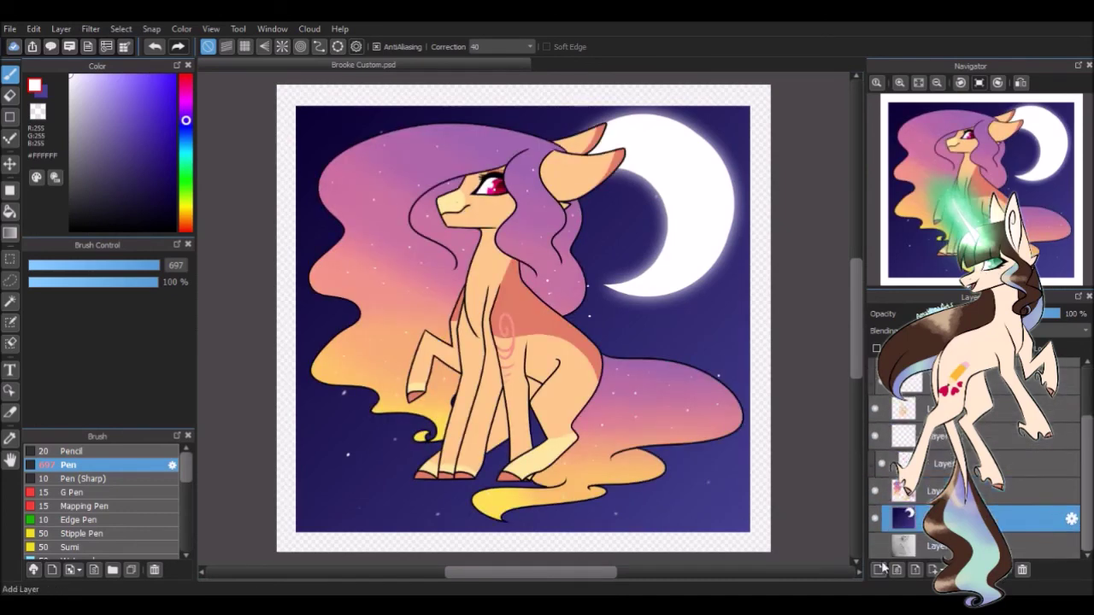
# - Write the artist's signature just above the base of the tail in dark navy #080025 with a size 4 Pen (Sharp)
pyautogui.scroll(3, 821, 369)
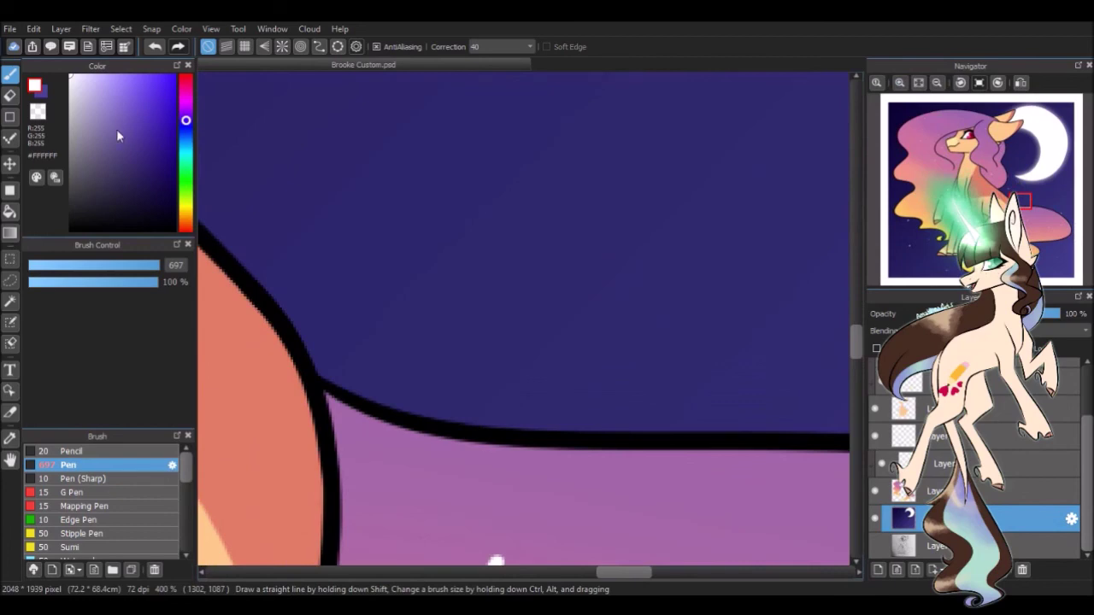
pyautogui.click(174, 209)
pyautogui.click(83, 478)
pyautogui.moveTo(375, 391); pyautogui.dragTo(418, 389)
pyautogui.moveTo(433, 418); pyautogui.dragTo(664, 419)
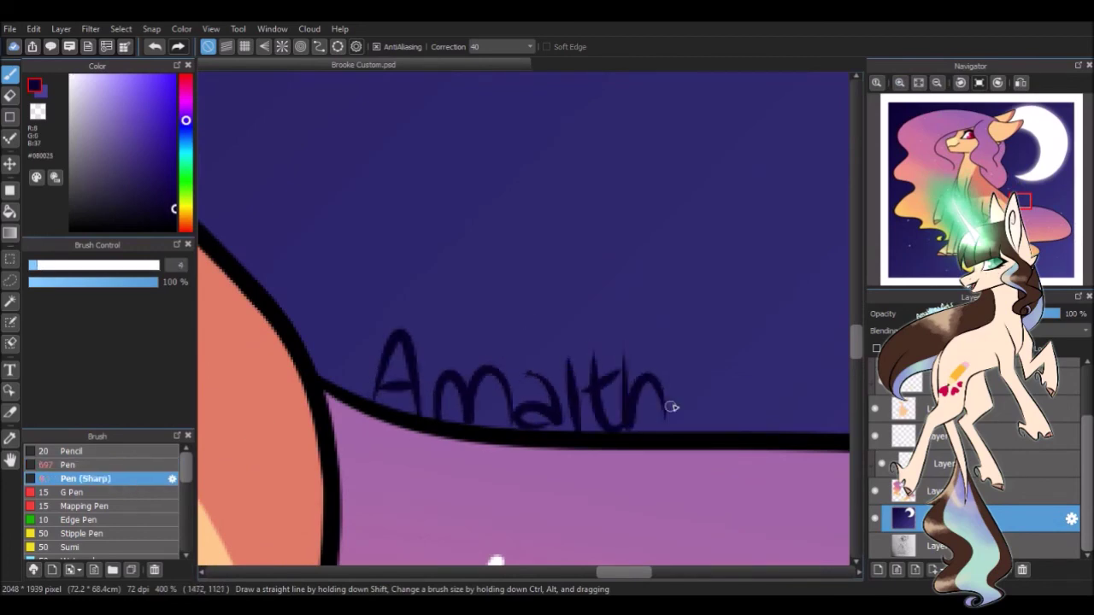
pyautogui.moveTo(675, 402); pyautogui.dragTo(726, 415)
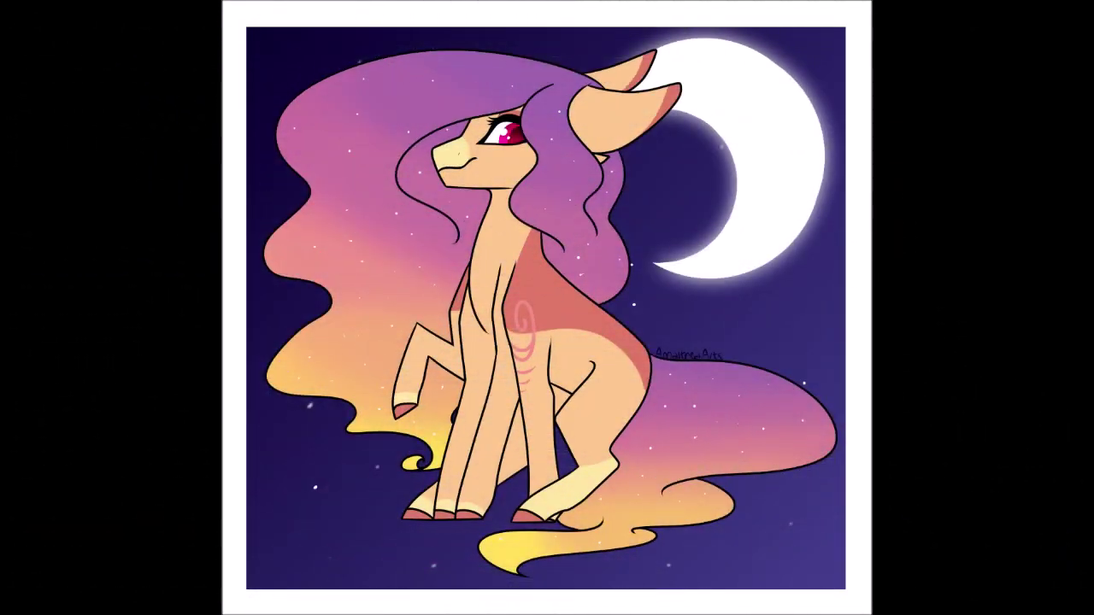